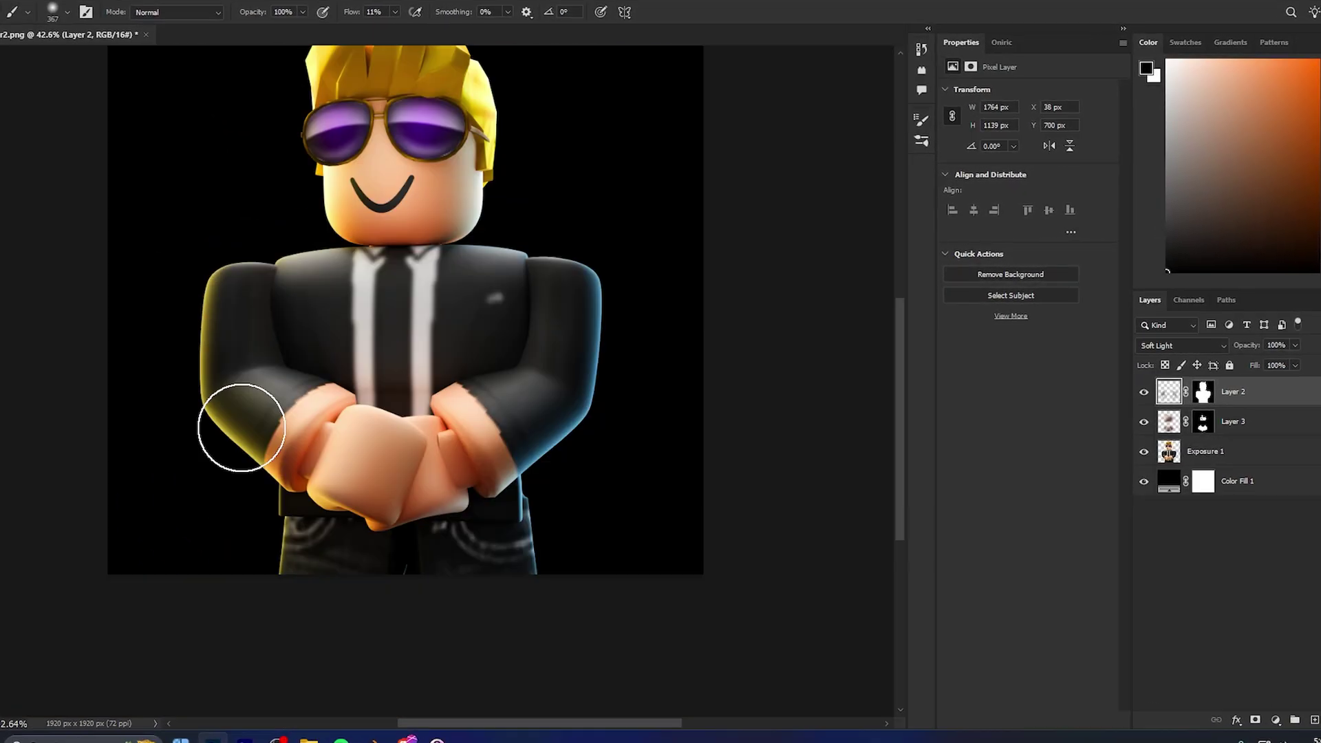
Shade the jacket on the Soft Light layer with a large soft brush, alternating between black and white.
{"action": "scroll", "coordinate": [636, 444], "scroll_direction": "down", "scroll_amount": 2}
{"action": "key", "text": "x"}
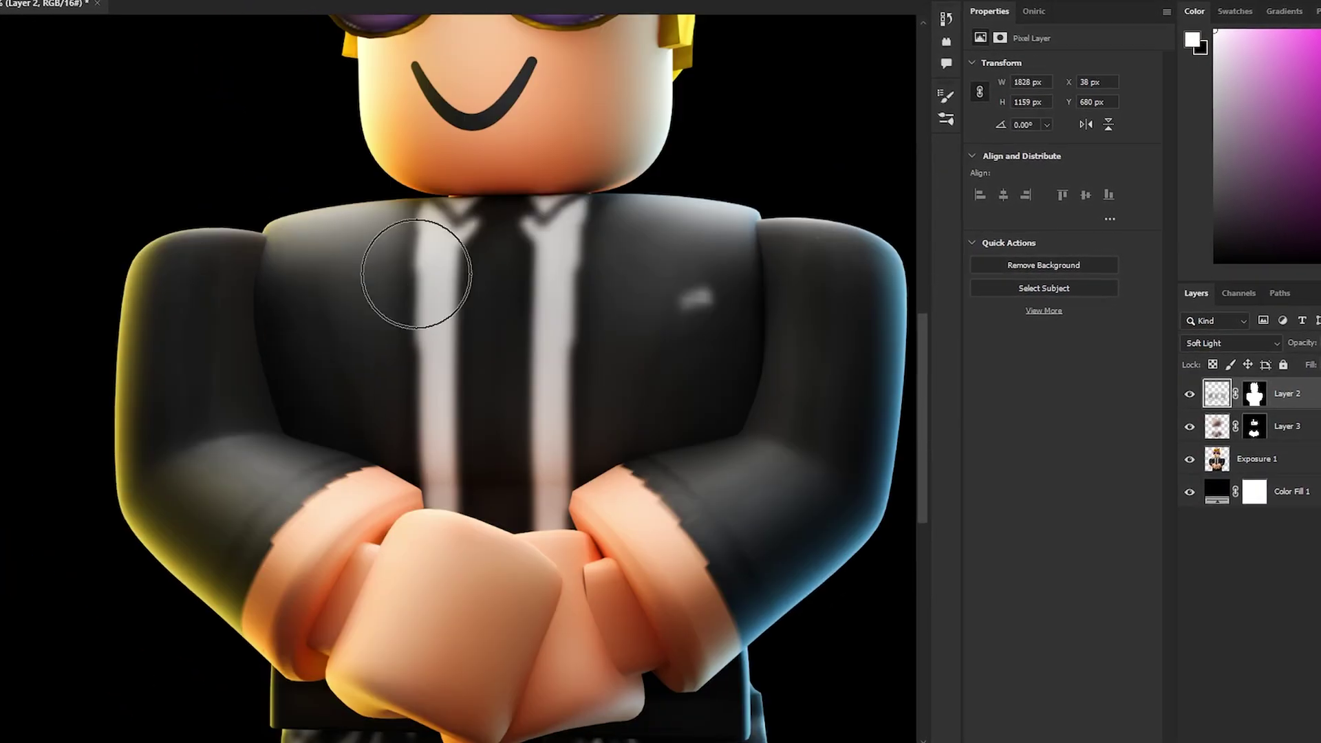
{"action": "key", "text": "x"}
{"action": "scroll", "coordinate": [812, 412], "scroll_direction": "up", "scroll_amount": 2}
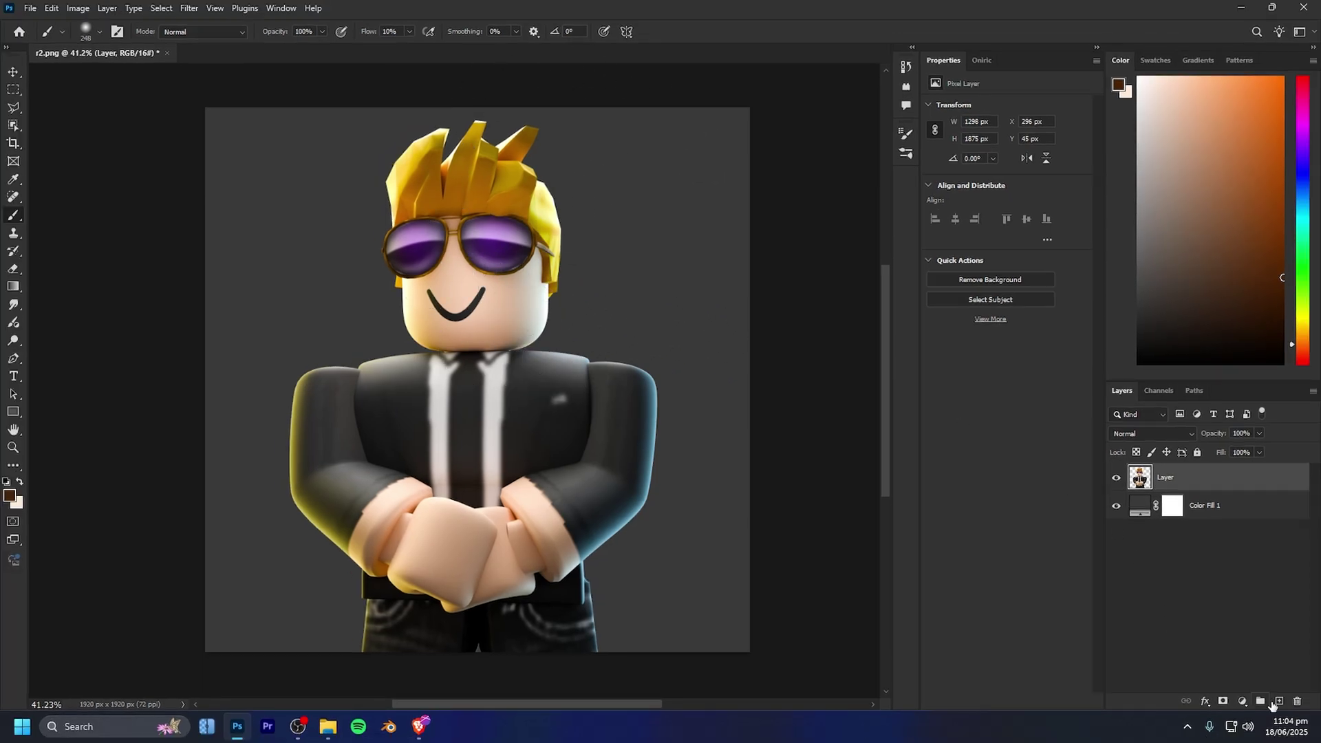
Try painting a soft brown patch beside the character's head on a new layer, and undo it.
{"action": "left_click", "coordinate": [1278, 701]}
{"action": "scroll", "coordinate": [573, 252], "scroll_direction": "up", "scroll_amount": 3}
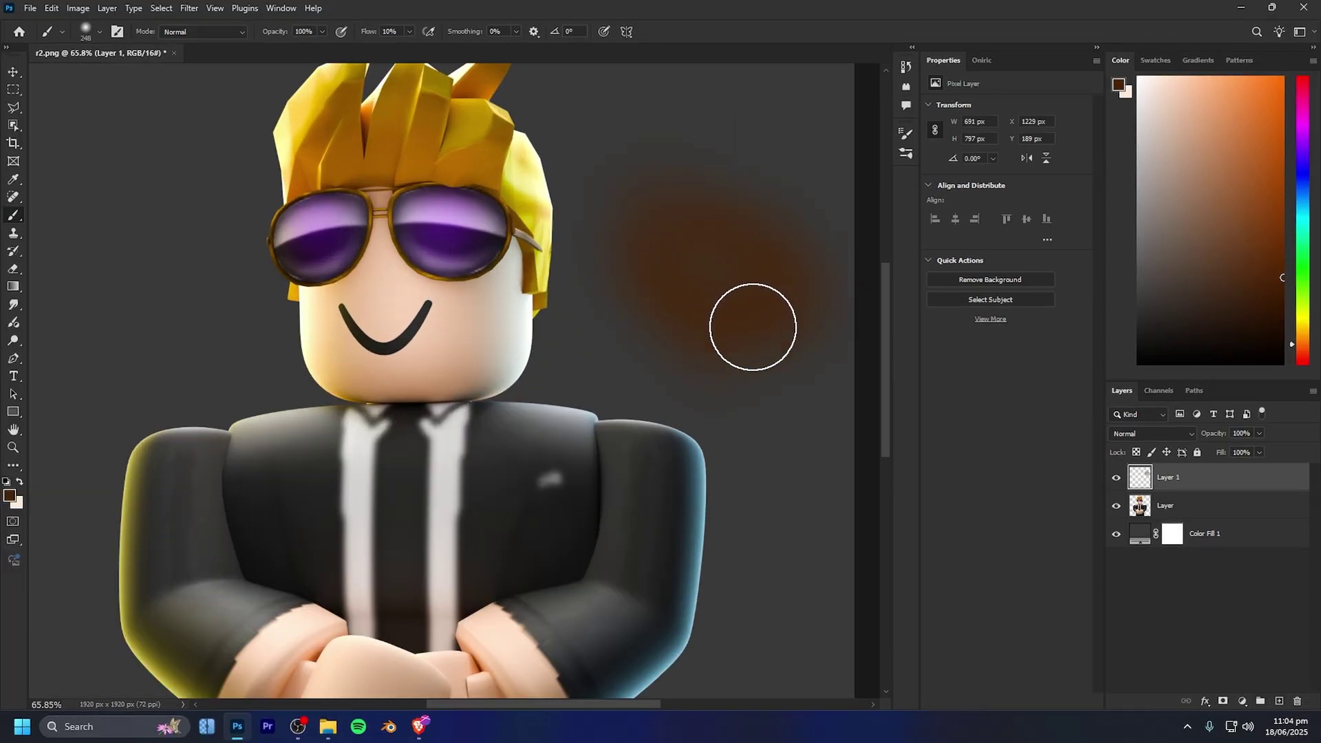
{"action": "scroll", "coordinate": [753, 327], "scroll_direction": "down", "scroll_amount": 4}
{"action": "scroll", "coordinate": [469, 289], "scroll_direction": "left", "scroll_amount": 3}
{"action": "scroll", "coordinate": [483, 297], "scroll_direction": "right", "scroll_amount": 4}
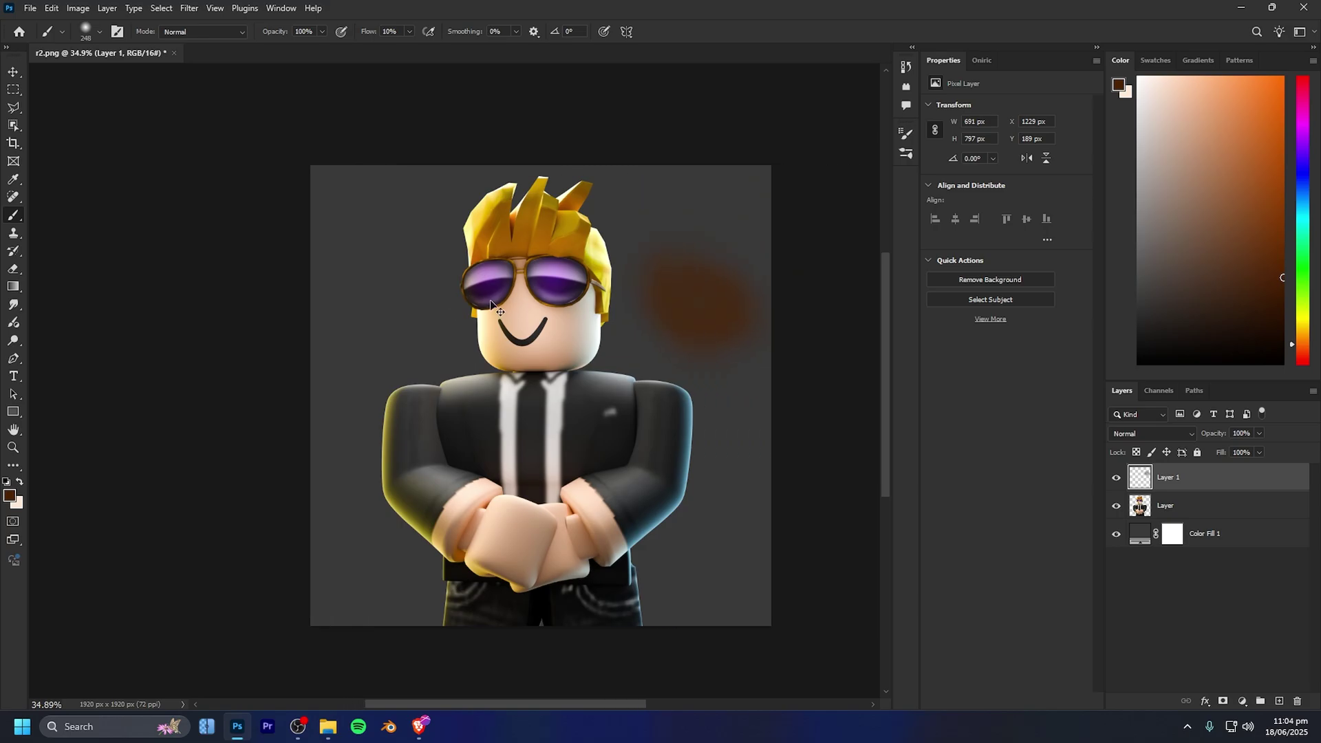
{"action": "scroll", "coordinate": [708, 357], "scroll_direction": "up", "scroll_amount": 4}
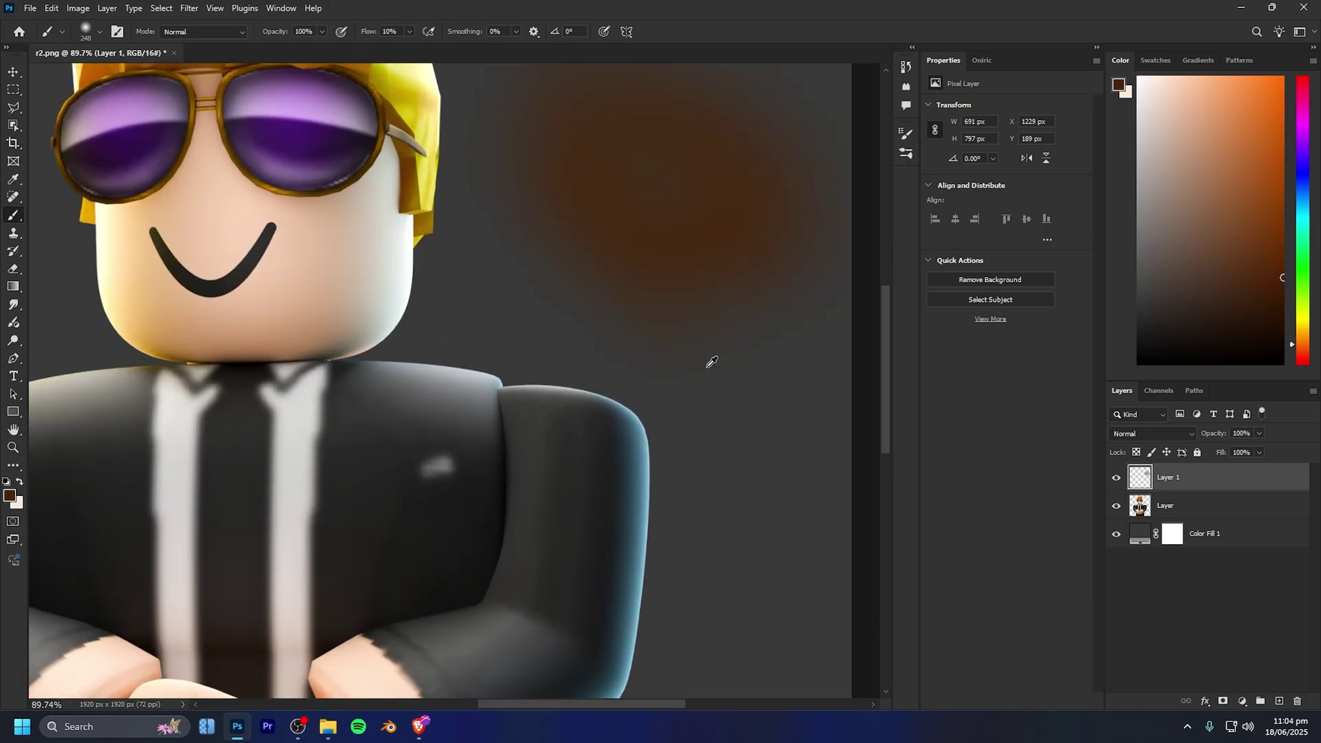
{"action": "scroll", "coordinate": [688, 351], "scroll_direction": "up", "scroll_amount": 2}
{"action": "scroll", "coordinate": [695, 420], "scroll_direction": "down", "scroll_amount": 5}
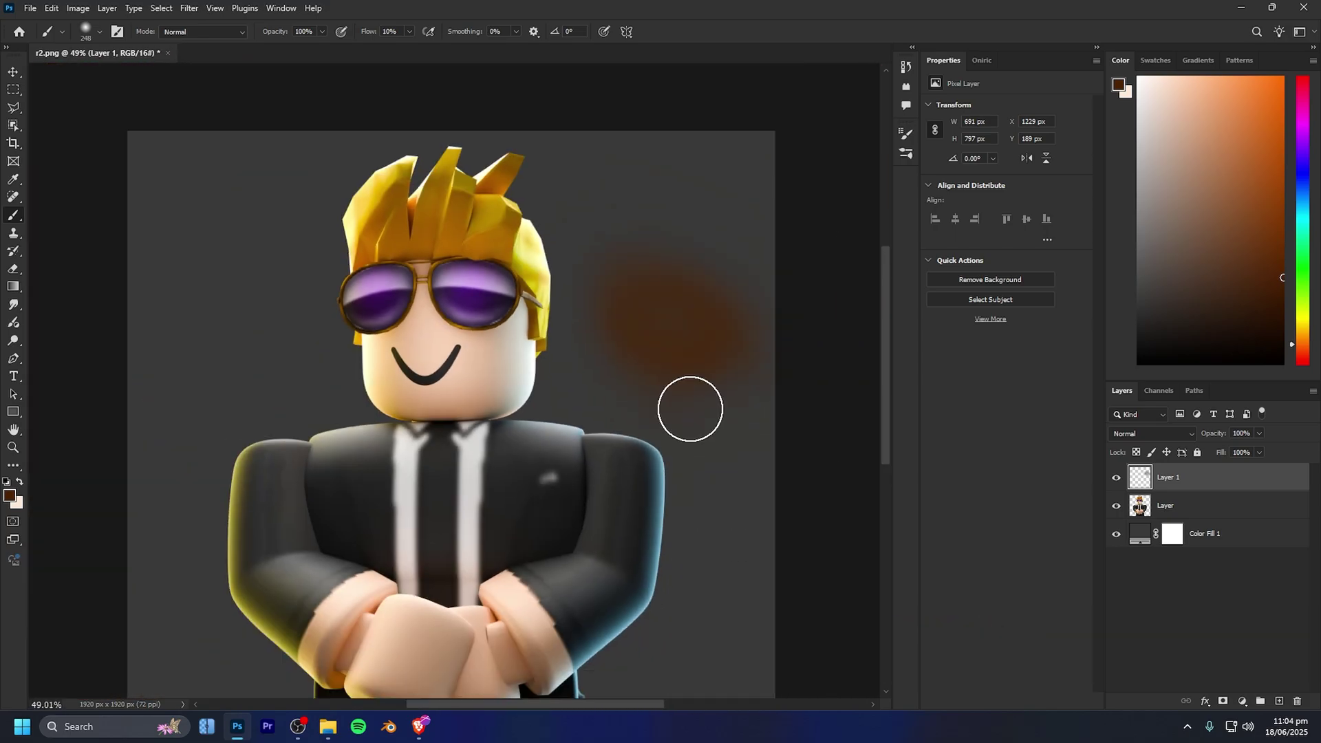
{"action": "key", "text": "ctrl+z"}
{"action": "scroll", "coordinate": [523, 372], "scroll_direction": "down", "scroll_amount": 2}
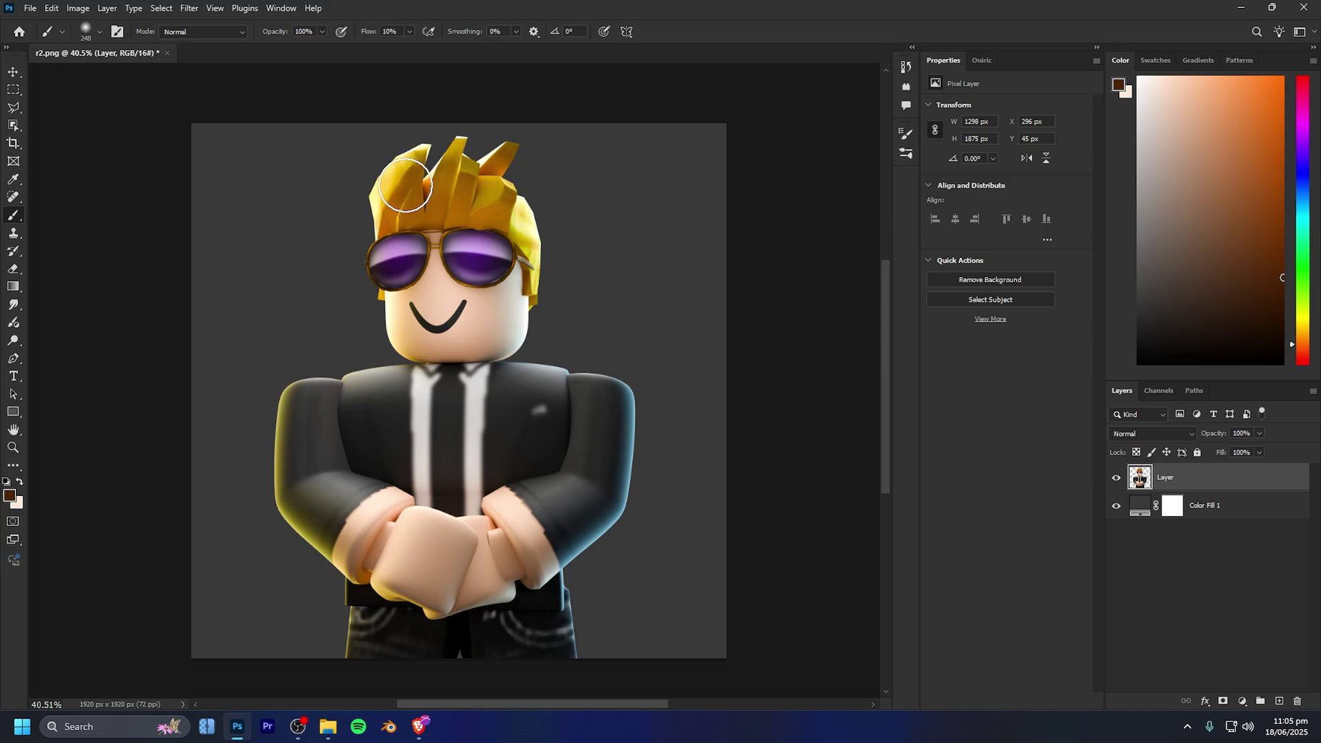
Toggle the visibility of Color Fill 1 and load the character layer's outline as a selection.
{"action": "scroll", "coordinate": [581, 230], "scroll_direction": "down", "scroll_amount": 1}
{"action": "scroll", "coordinate": [583, 244], "scroll_direction": "left", "scroll_amount": 1}
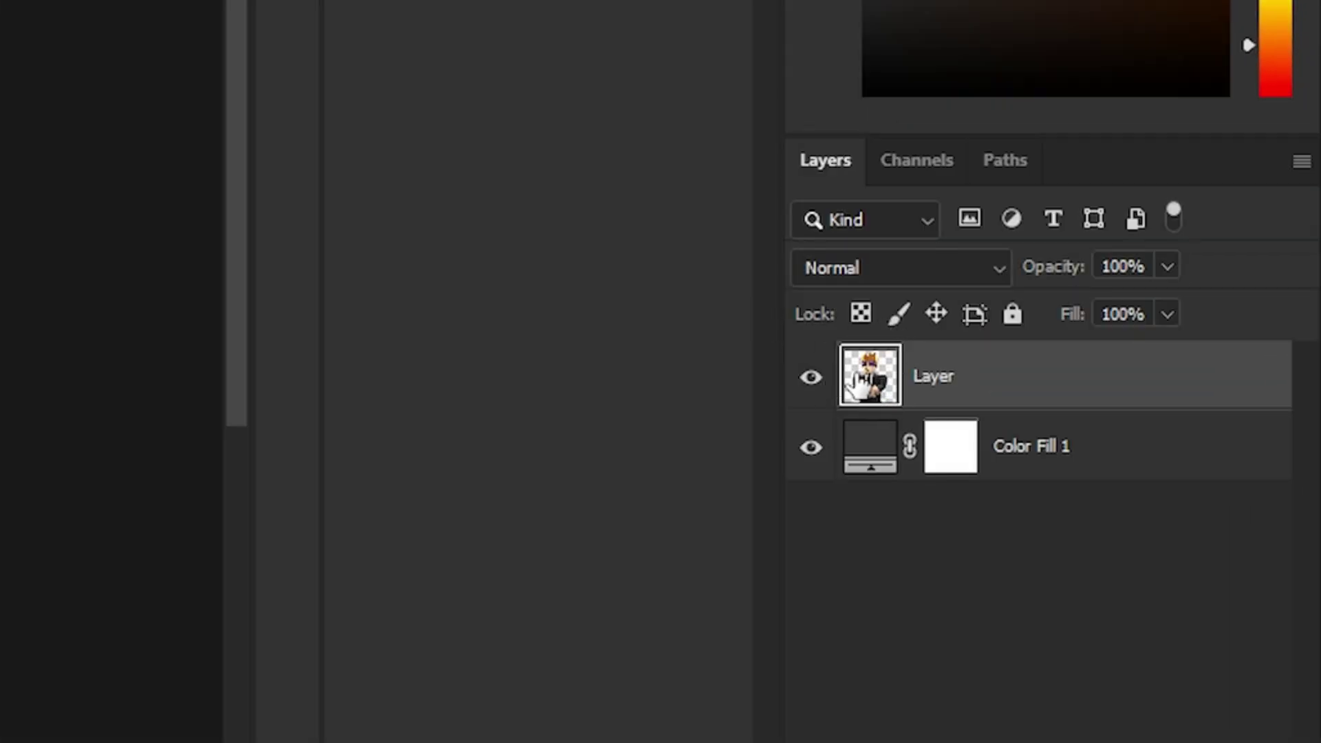
{"action": "left_click_drag", "start_coordinate": [860, 385], "coordinate": [851, 375]}
{"action": "left_click", "coordinate": [811, 448]}
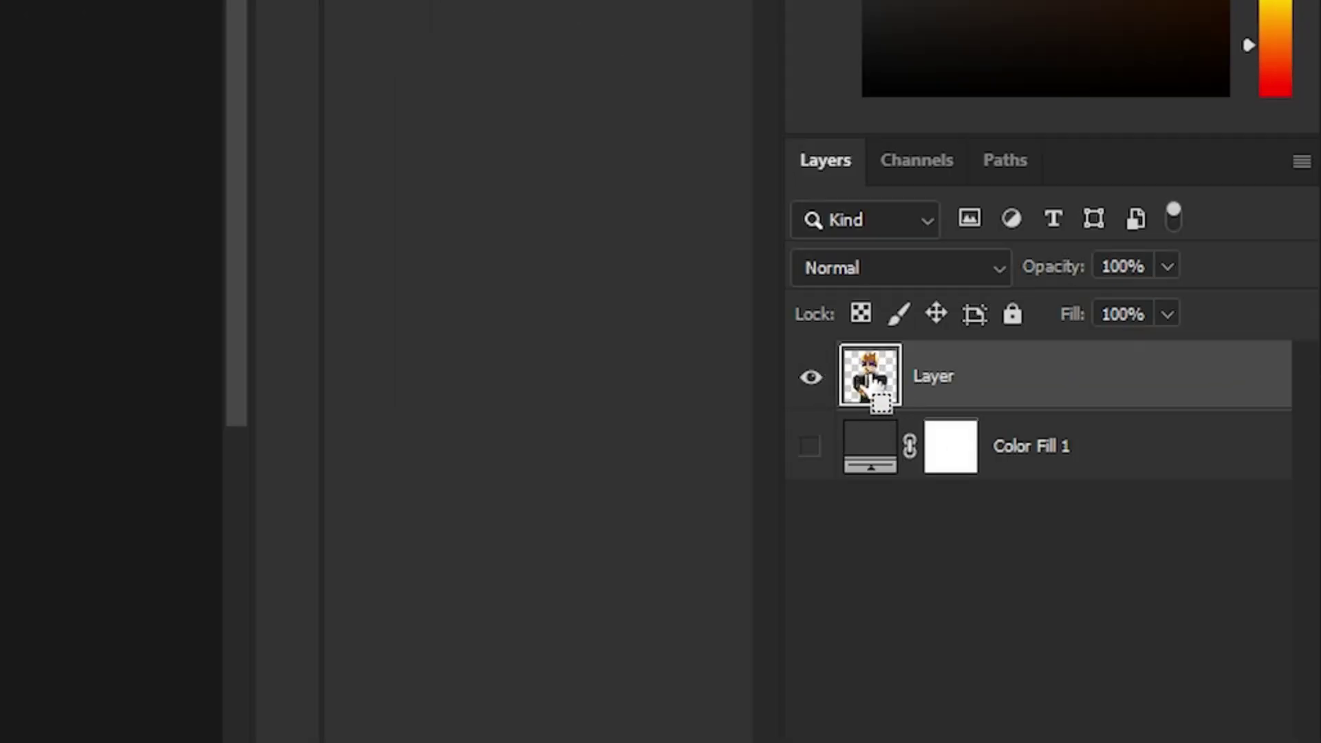
{"action": "left_click", "coordinate": [814, 451]}
{"action": "scroll", "coordinate": [550, 351], "scroll_direction": "up", "scroll_amount": 12}
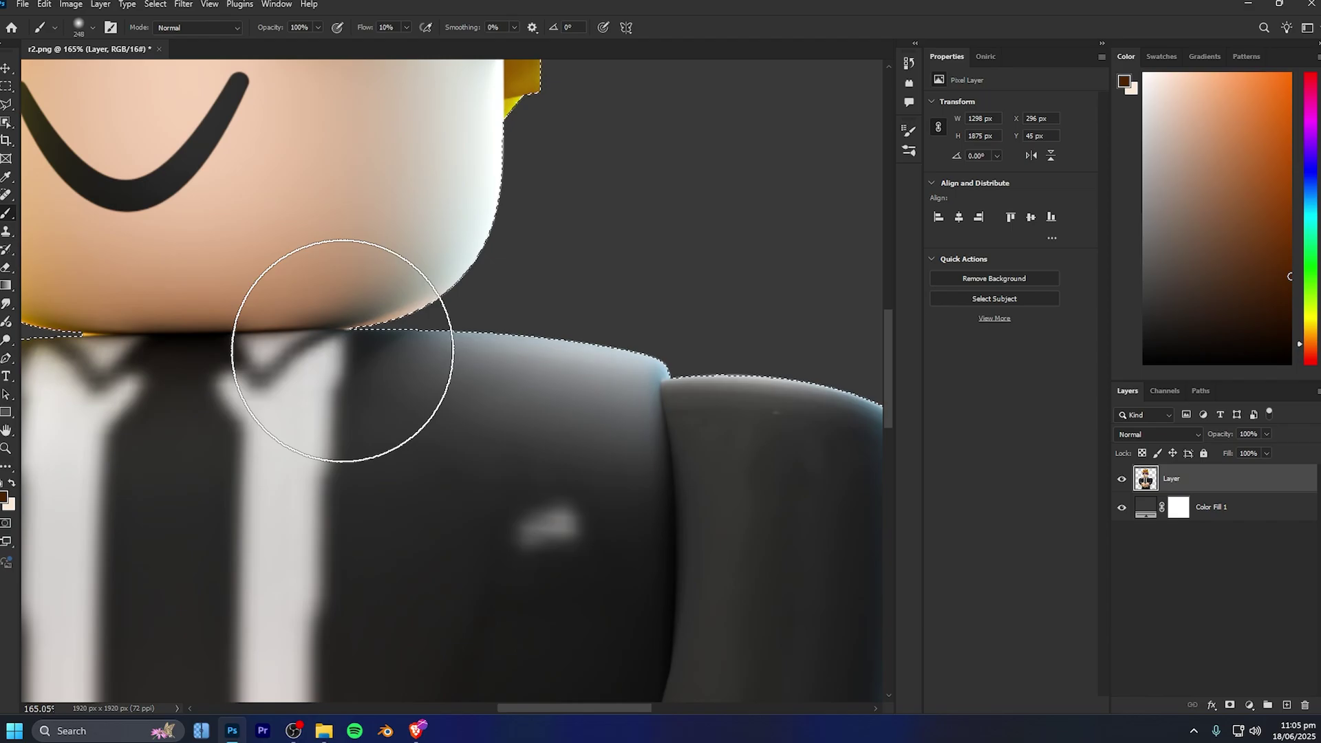
{"action": "scroll", "coordinate": [343, 351], "scroll_direction": "down", "scroll_amount": 12}
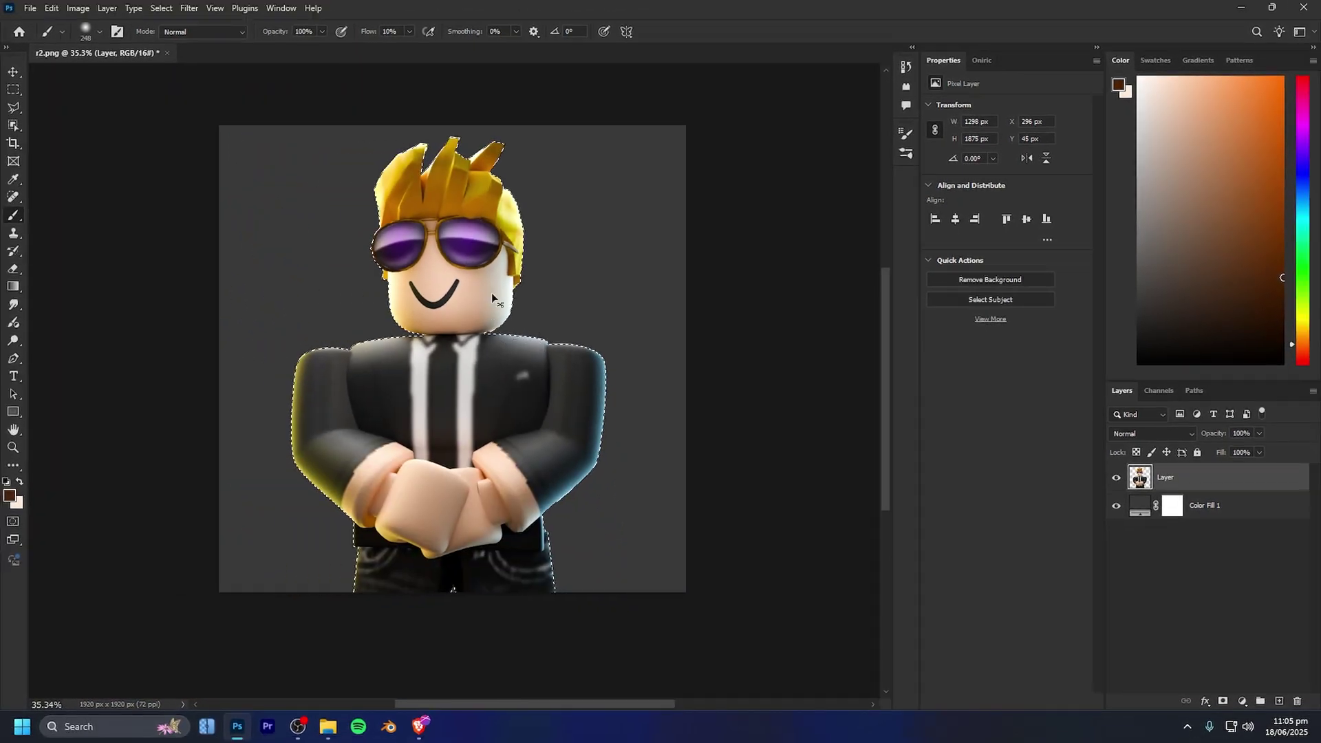
{"action": "left_click_drag", "start_coordinate": [599, 375], "coordinate": [408, 379]}
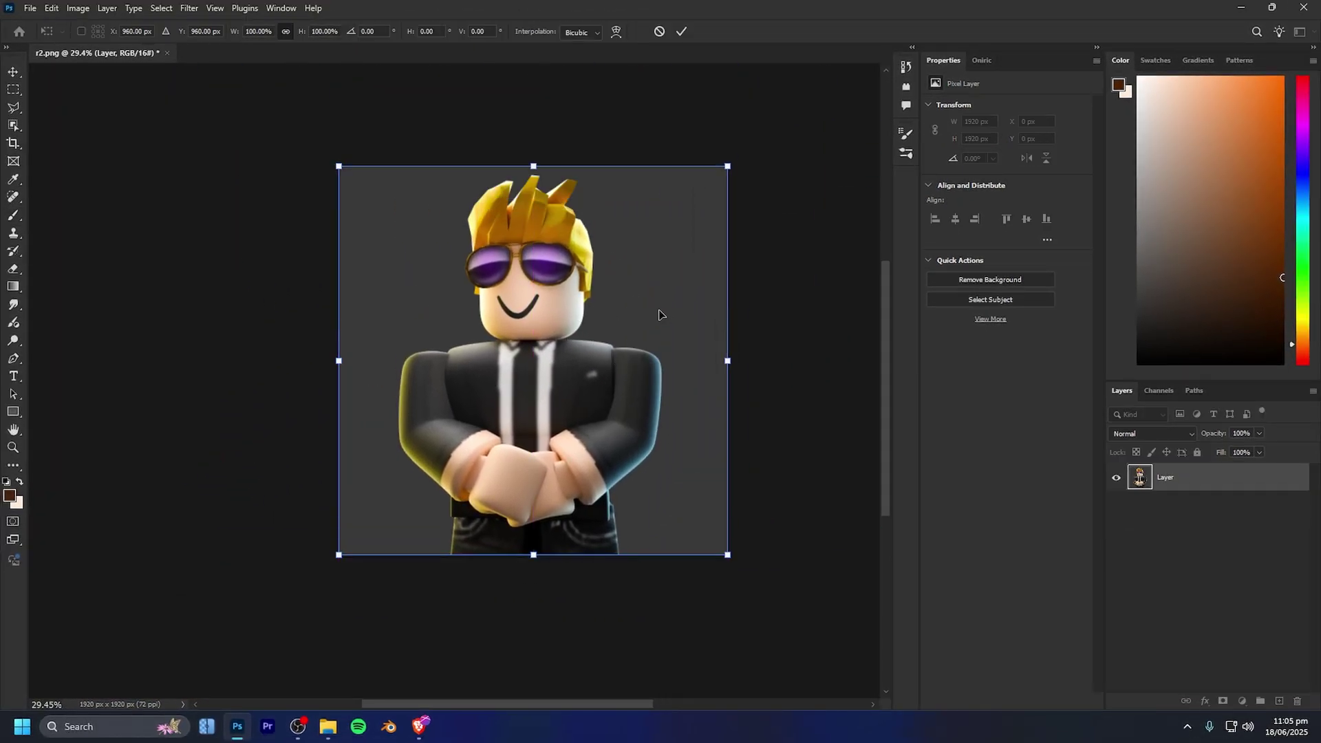
Select the whole character against the grey background with the Object Selection tool.
{"action": "scroll", "coordinate": [659, 315], "scroll_direction": "up", "scroll_amount": 2}
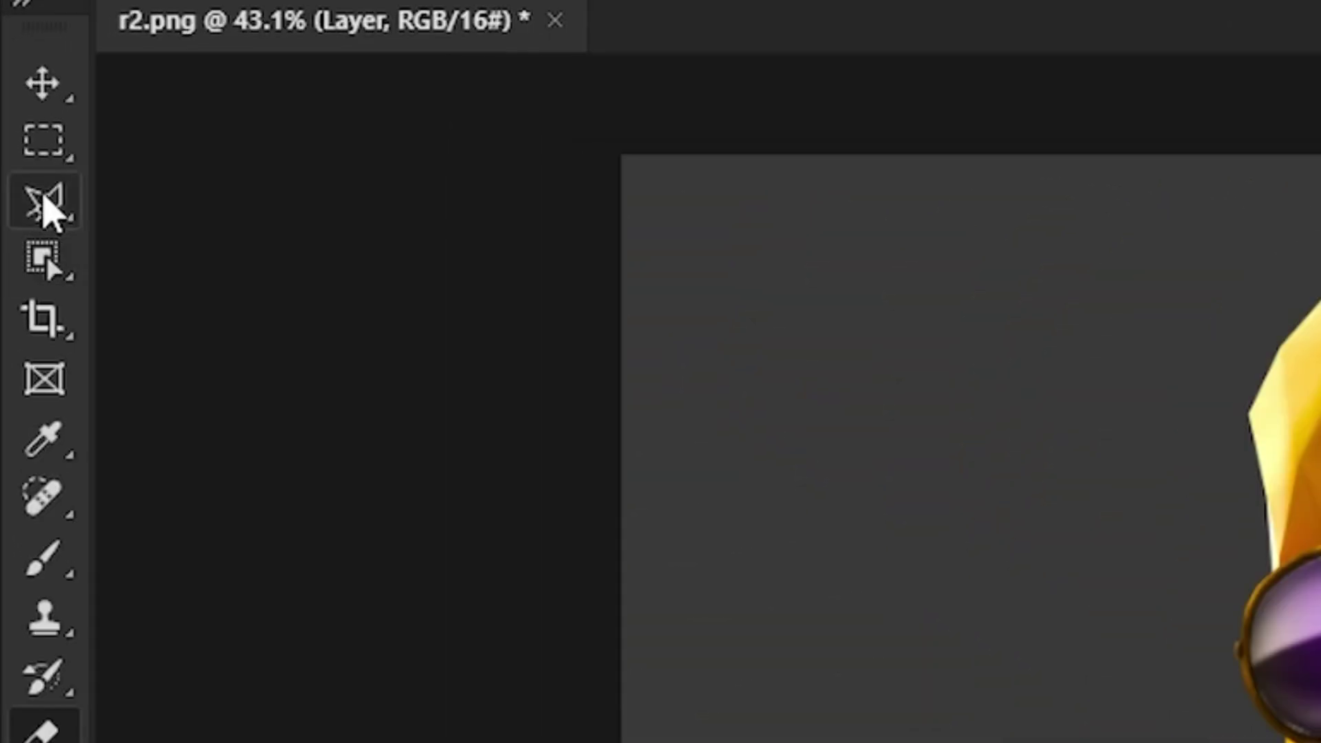
{"action": "right_click", "coordinate": [45, 207]}
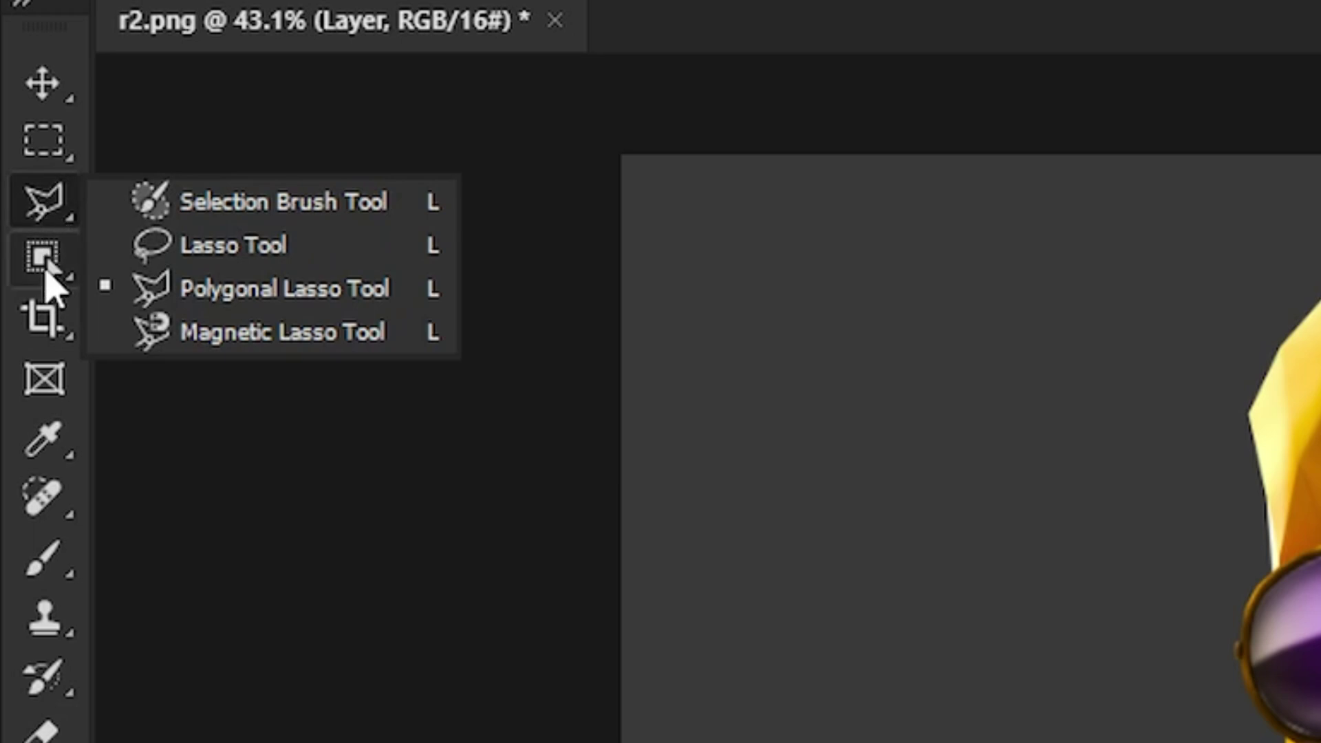
{"action": "right_click", "coordinate": [44, 264]}
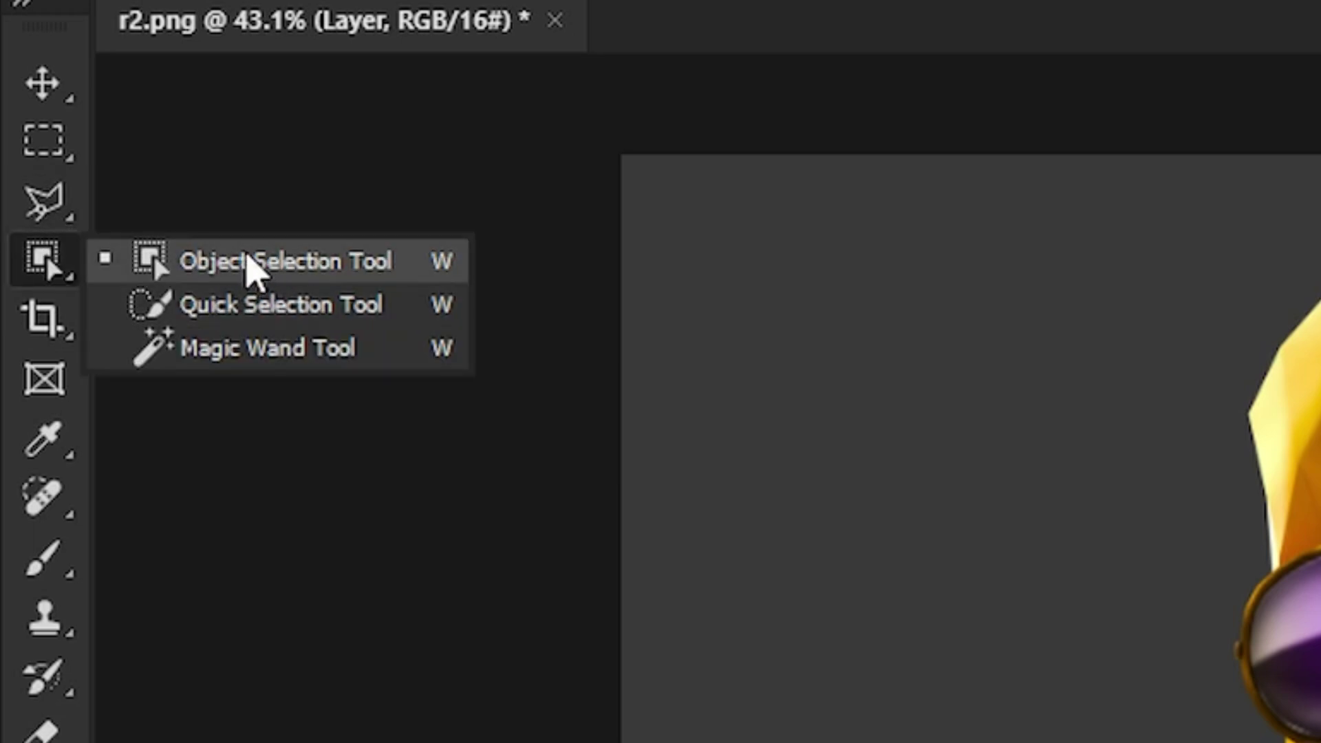
{"action": "right_click", "coordinate": [42, 209]}
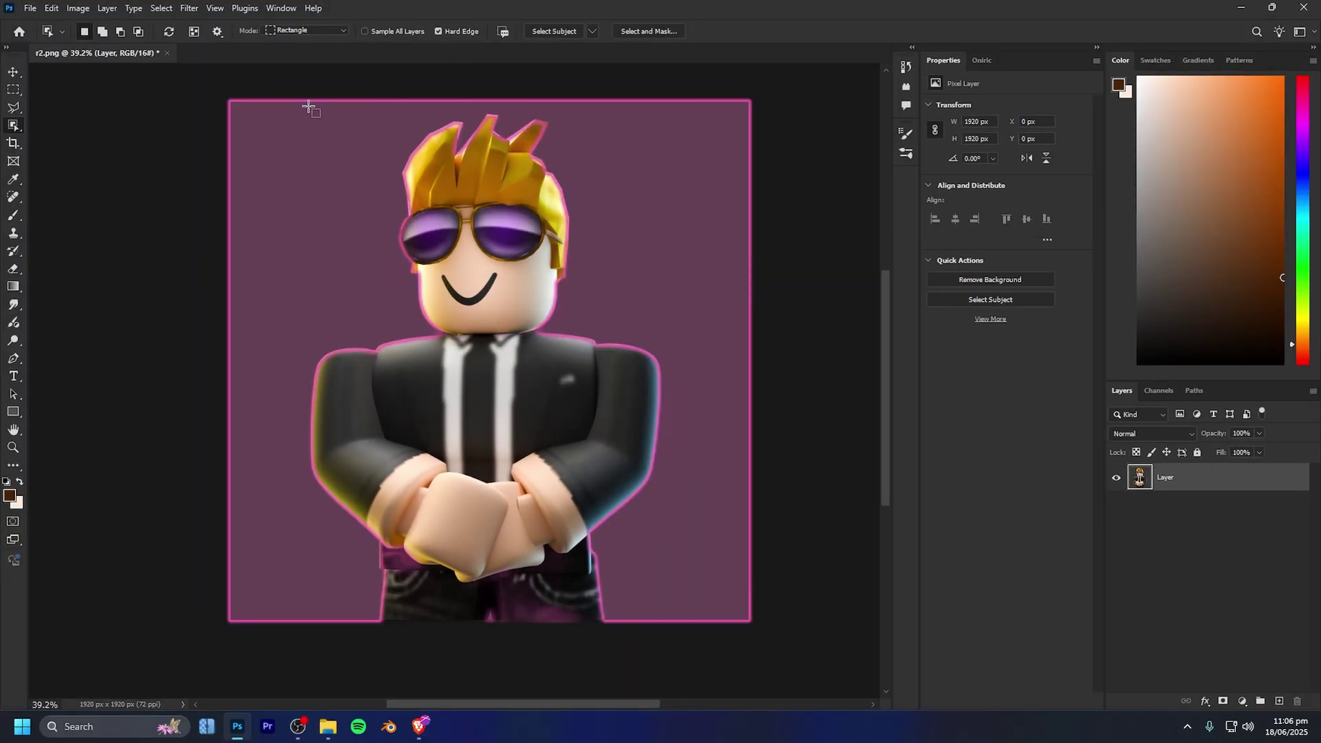
{"action": "left_click_drag", "start_coordinate": [309, 107], "coordinate": [667, 619]}
{"action": "scroll", "coordinate": [795, 551], "scroll_direction": "up", "scroll_amount": 3}
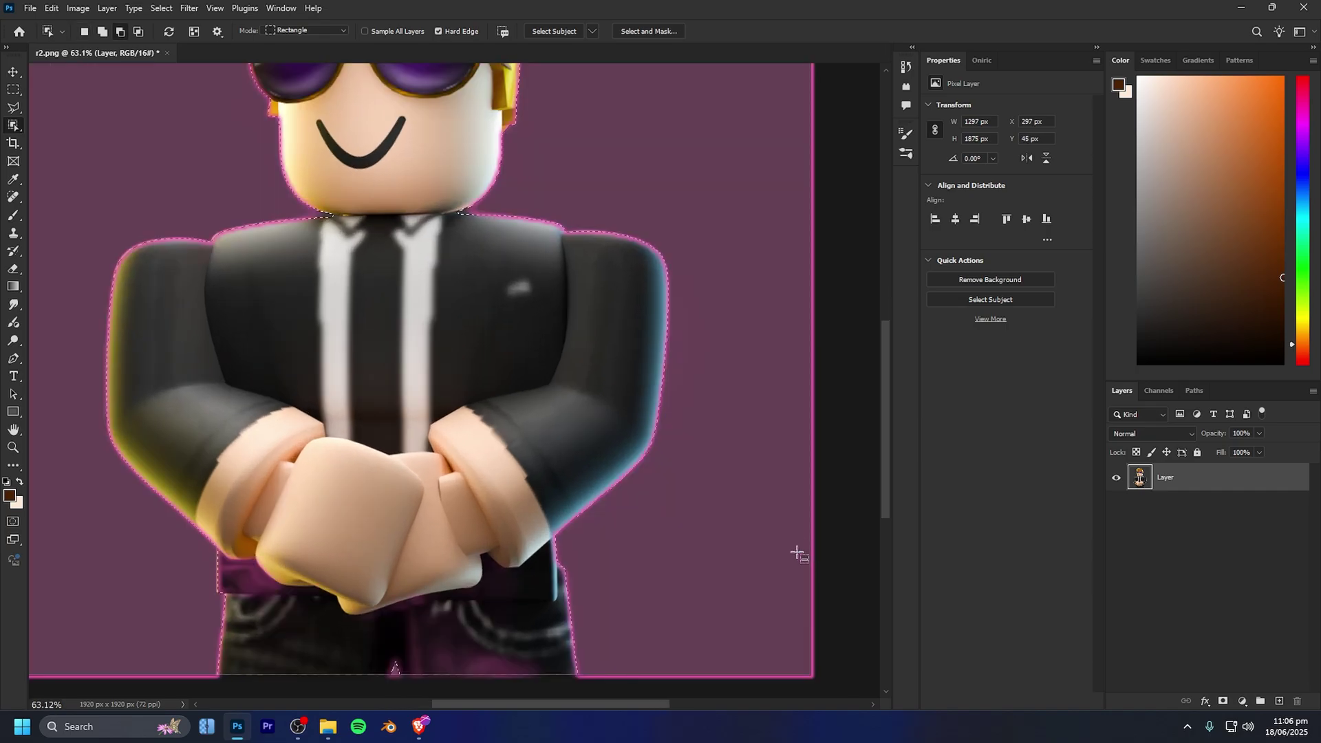
{"action": "scroll", "coordinate": [791, 577], "scroll_direction": "down", "scroll_amount": 2}
Create a new layer above the character and mask it to the character selection.
{"action": "left_click", "coordinate": [1279, 701]}
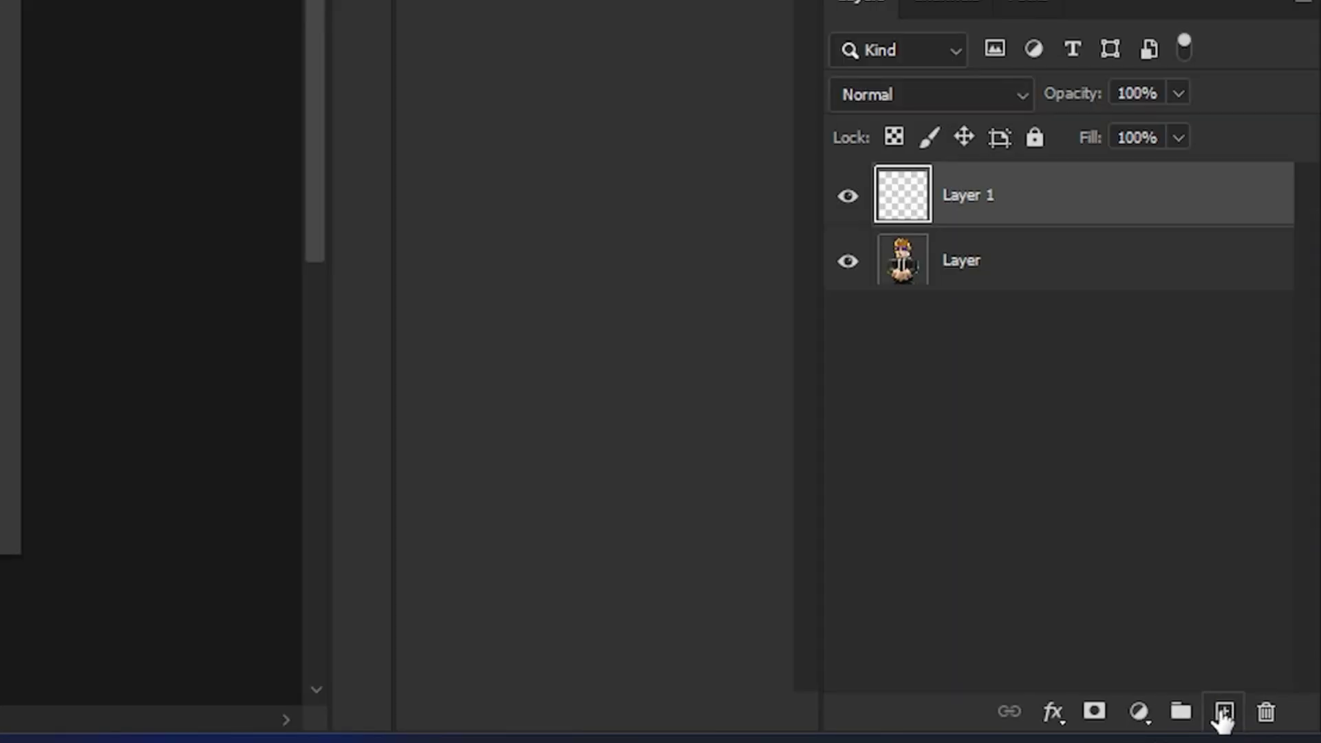
{"action": "left_click", "coordinate": [1095, 713]}
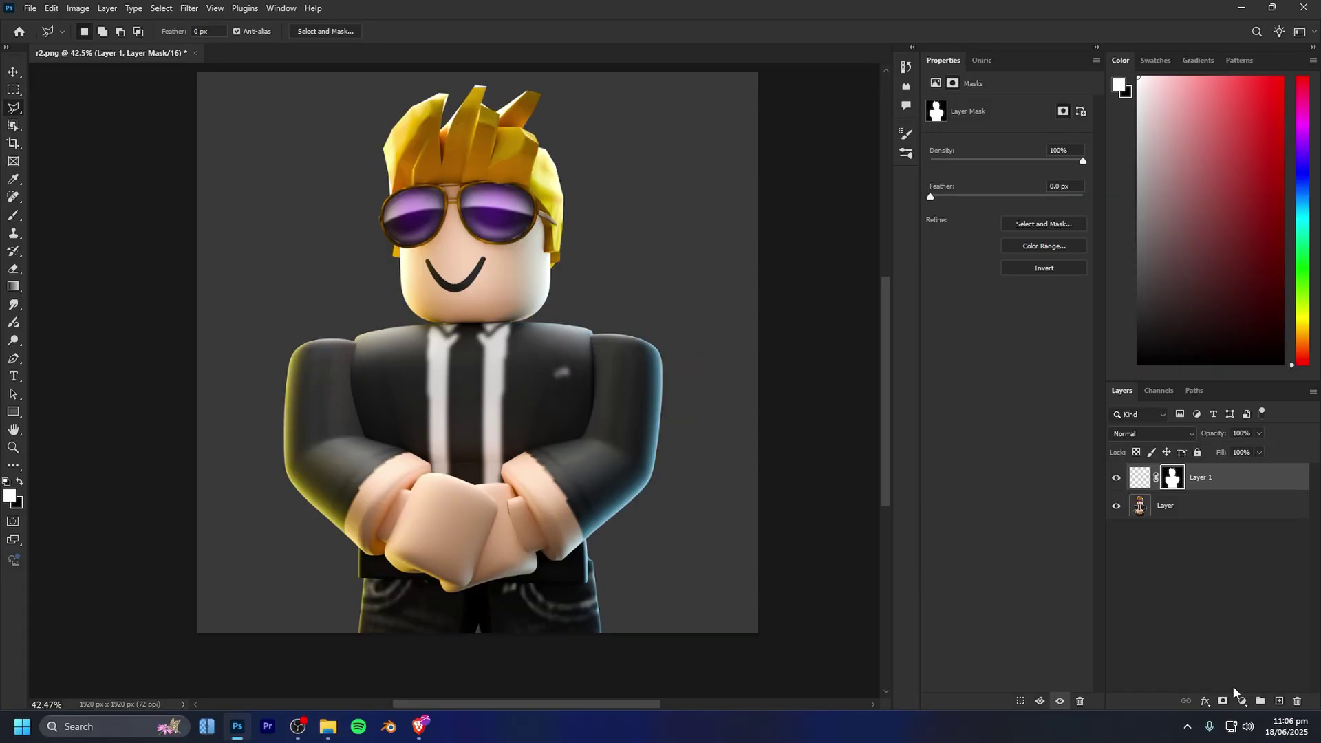
{"action": "scroll", "coordinate": [463, 269], "scroll_direction": "up", "scroll_amount": 1}
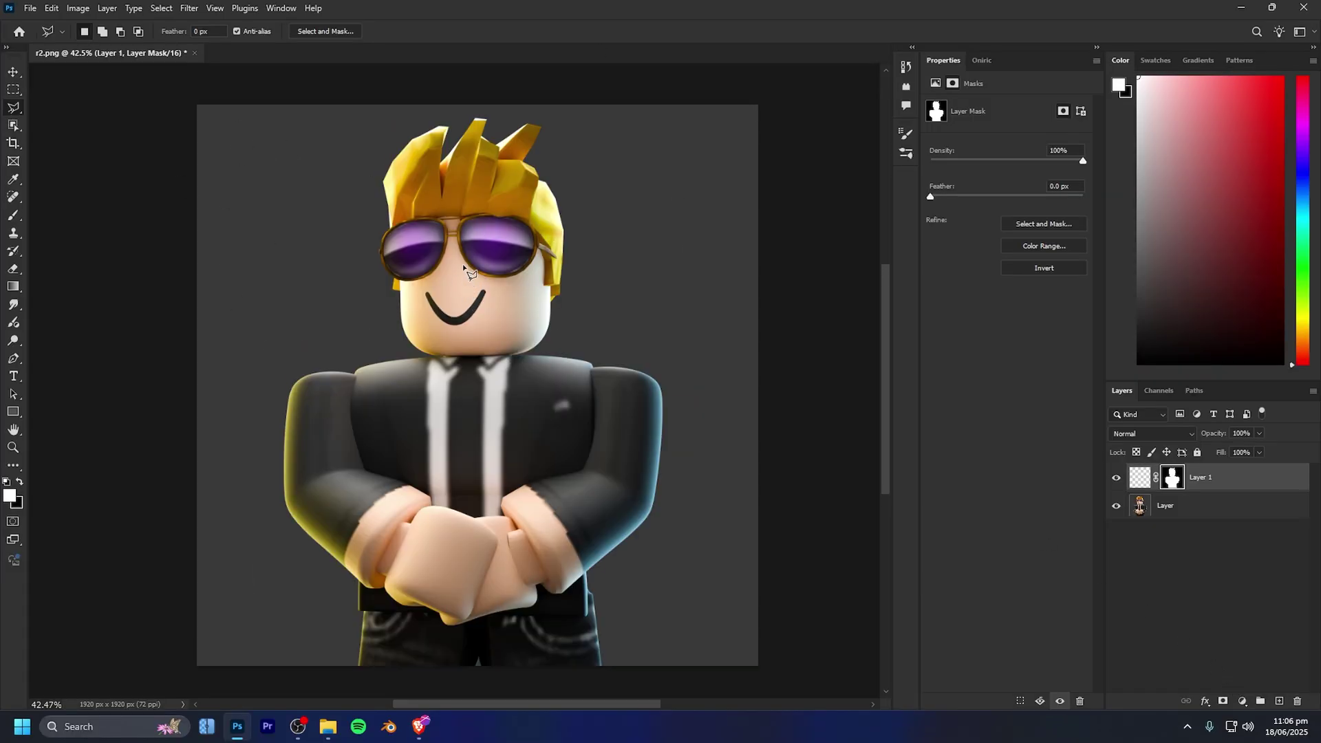
Set the brush flow to 100% and paint brown over the face, torso and arms on Layer 1's content.
{"action": "left_click", "coordinate": [1139, 477]}
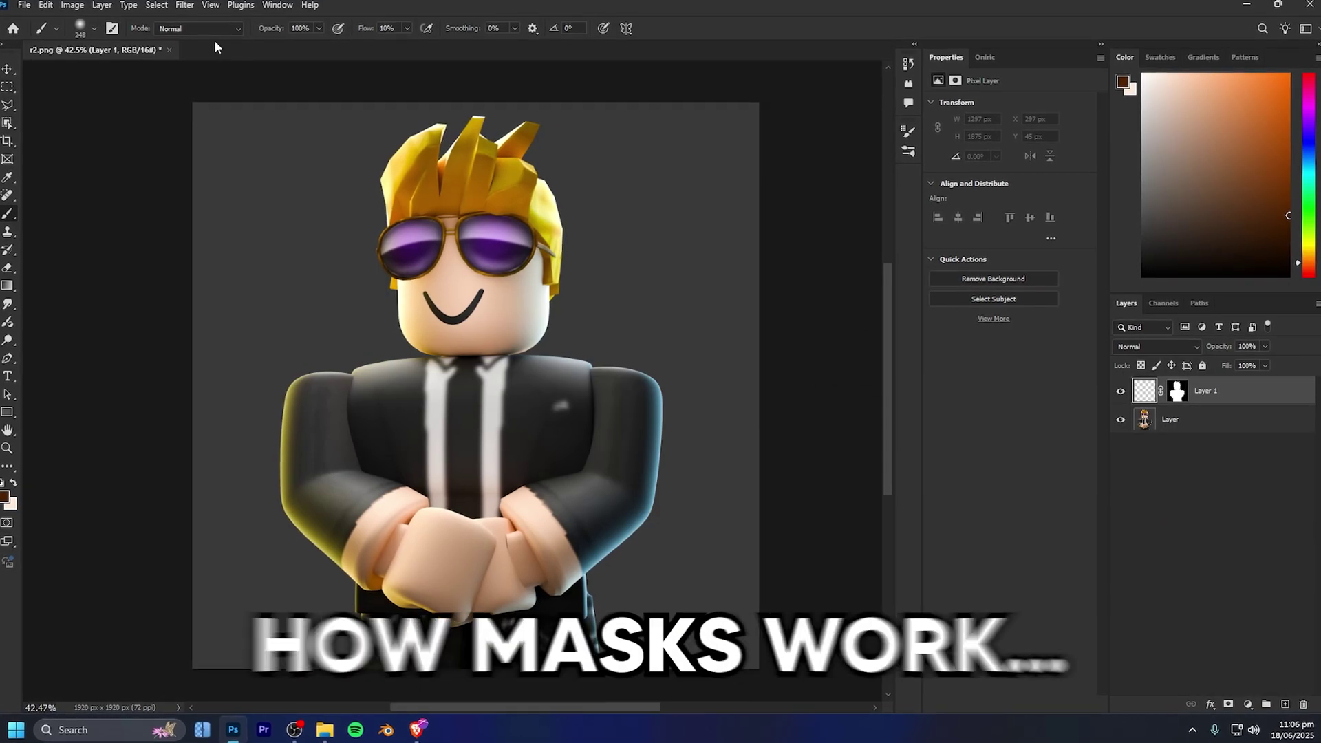
{"action": "left_click_drag", "start_coordinate": [362, 28], "coordinate": [513, 33]}
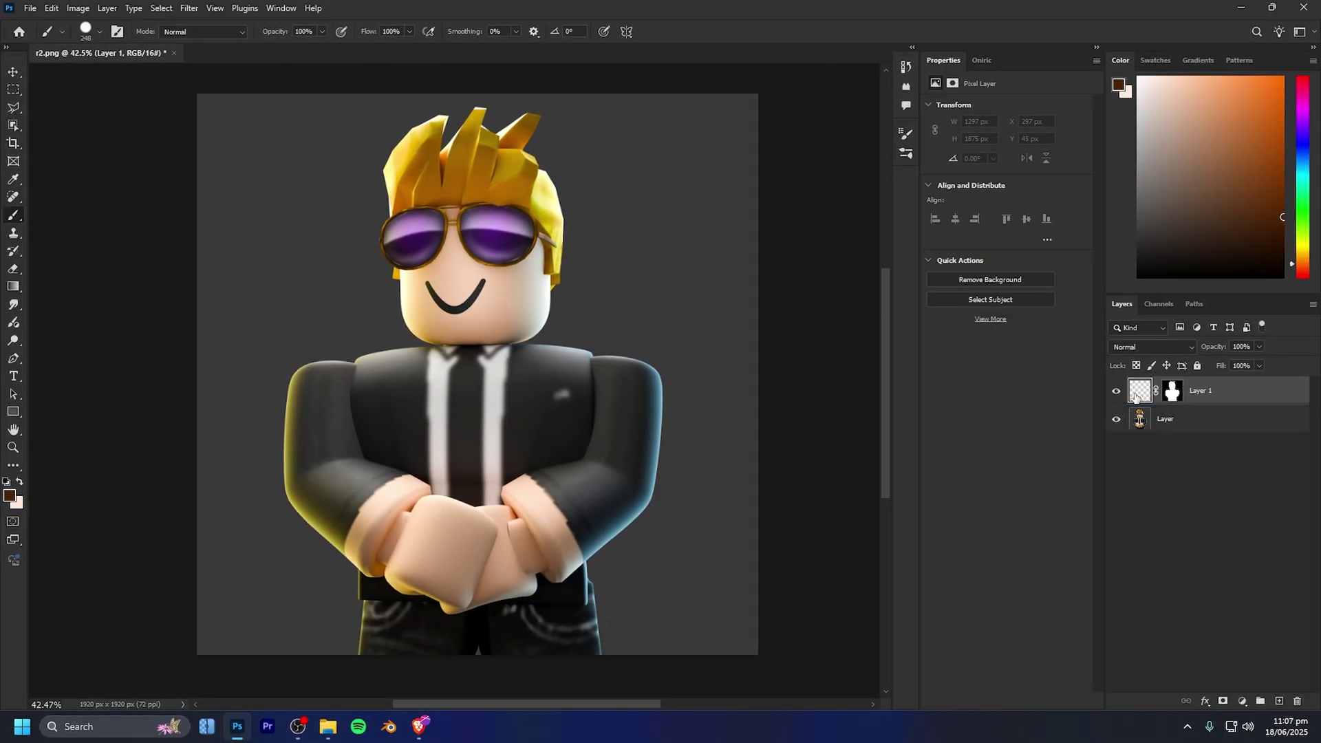
{"action": "left_click_drag", "start_coordinate": [416, 231], "coordinate": [526, 229]}
{"action": "mouse_move", "coordinate": [345, 385]}
{"action": "left_mouse_down"}
{"action": "mouse_move", "coordinate": [348, 426]}
{"action": "mouse_move", "coordinate": [537, 509]}
{"action": "mouse_move", "coordinate": [309, 565]}
{"action": "mouse_move", "coordinate": [414, 560]}
{"action": "mouse_move", "coordinate": [368, 573]}
{"action": "left_mouse_up"}
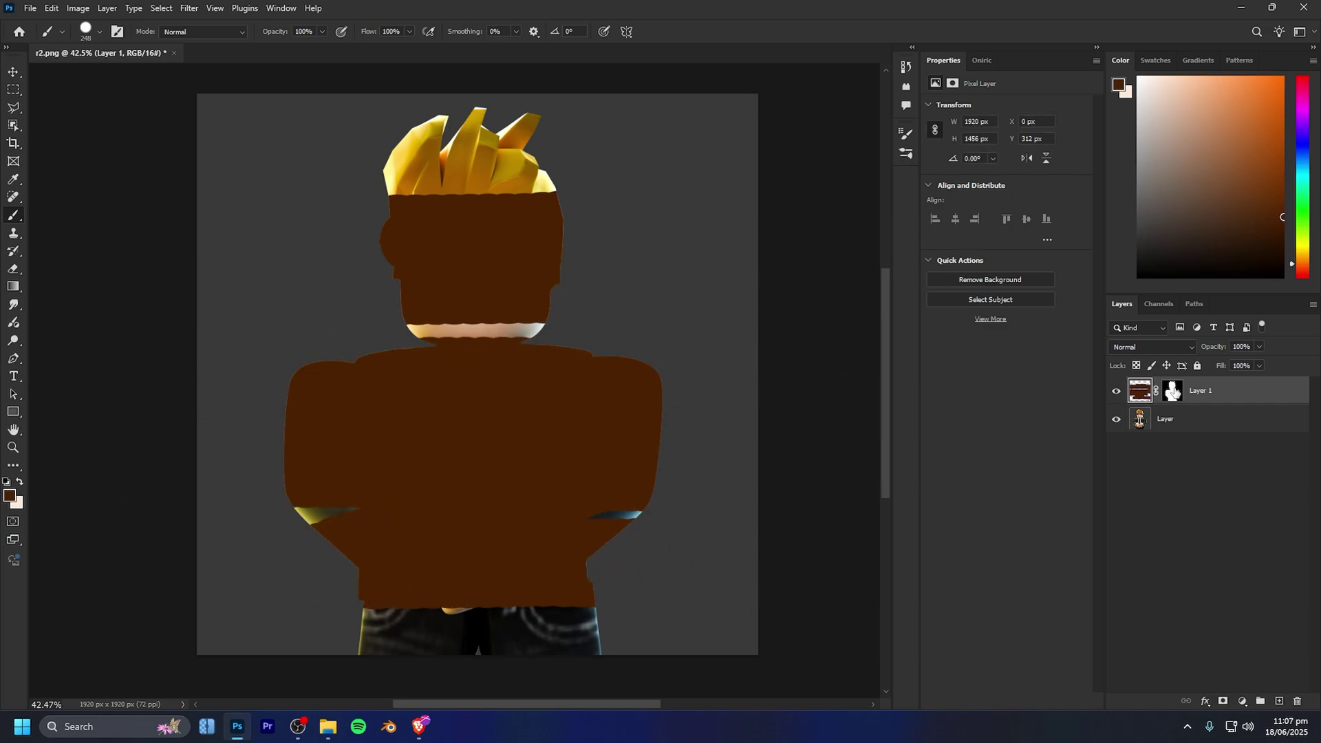
Try painting Layer 1's mask white around the head and shoulders, and black over the torso and arms.
{"action": "left_click", "coordinate": [1179, 396], "text": "alt"}
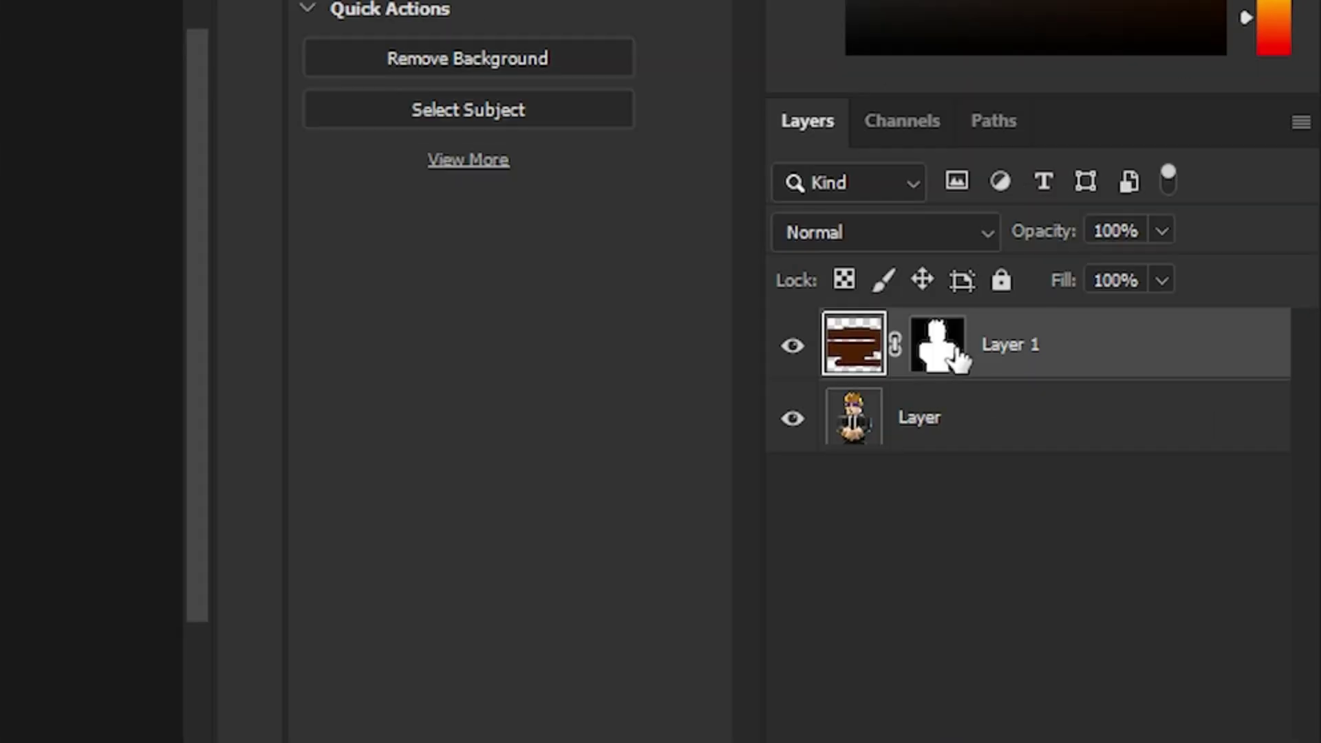
{"action": "left_click", "coordinate": [1179, 394]}
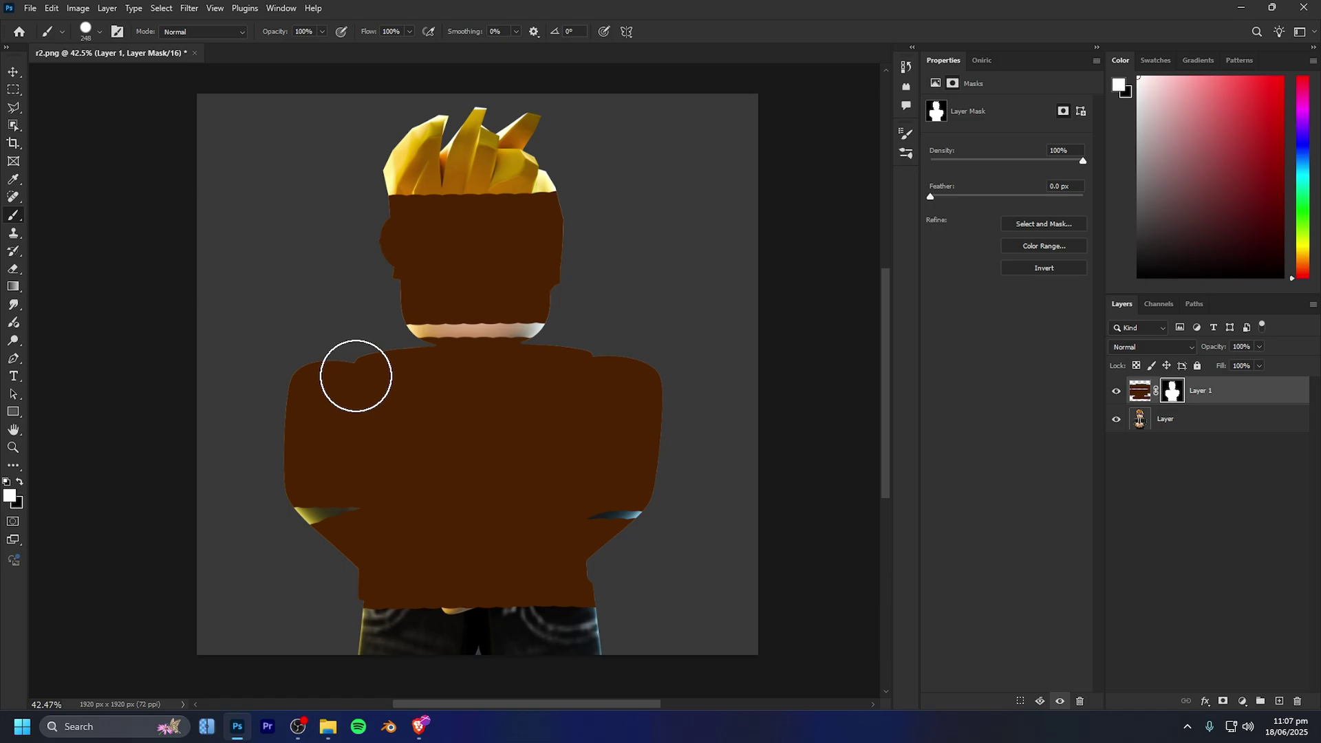
{"action": "mouse_move", "coordinate": [355, 375]}
{"action": "left_mouse_down"}
{"action": "mouse_move", "coordinate": [286, 359]}
{"action": "mouse_move", "coordinate": [304, 305]}
{"action": "mouse_move", "coordinate": [361, 370]}
{"action": "mouse_move", "coordinate": [400, 344]}
{"action": "mouse_move", "coordinate": [362, 256]}
{"action": "mouse_move", "coordinate": [503, 283]}
{"action": "mouse_move", "coordinate": [588, 256]}
{"action": "mouse_move", "coordinate": [585, 219]}
{"action": "mouse_move", "coordinate": [657, 289]}
{"action": "left_mouse_up"}
{"action": "key", "text": "x"}
{"action": "mouse_move", "coordinate": [530, 595]}
{"action": "left_mouse_down"}
{"action": "mouse_move", "coordinate": [608, 551]}
{"action": "mouse_move", "coordinate": [516, 487]}
{"action": "mouse_move", "coordinate": [602, 435]}
{"action": "mouse_move", "coordinate": [416, 458]}
{"action": "left_mouse_up"}
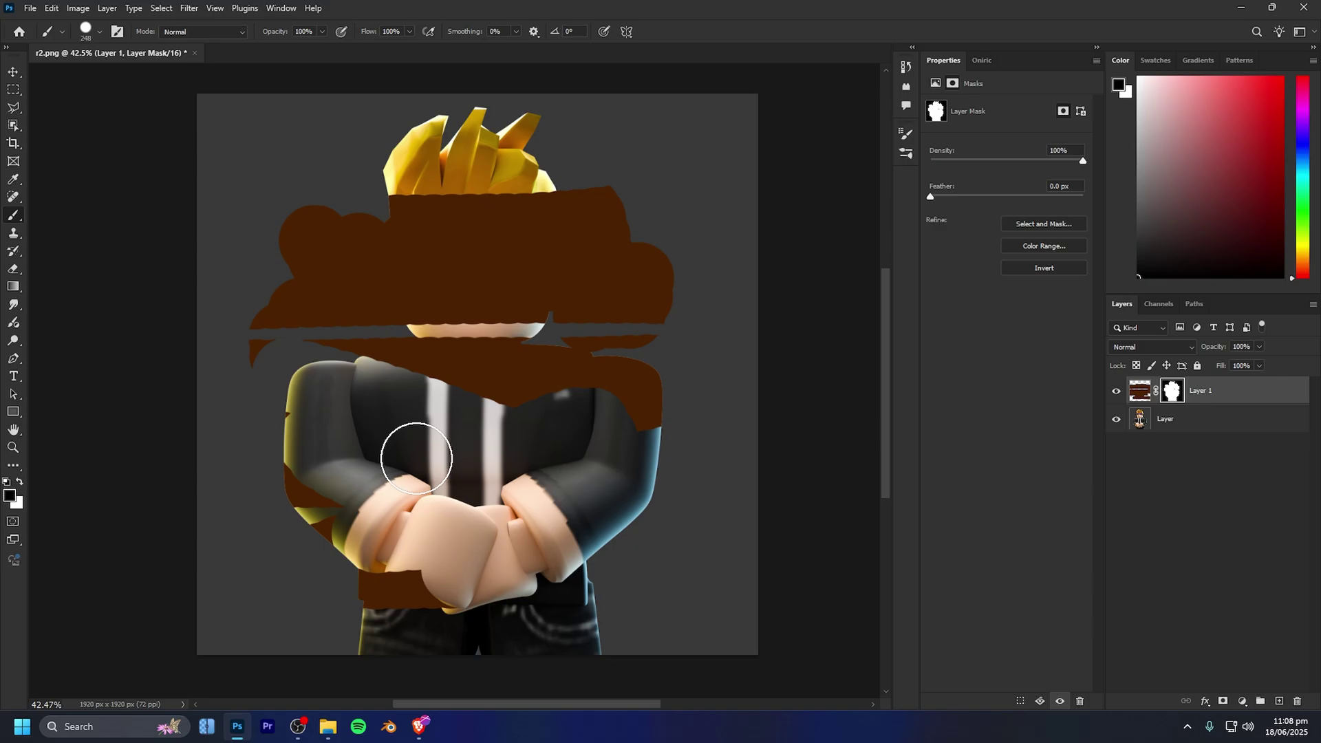
Undo the strokes on the layer mask and delete all the brown paint from Layer 1.
{"action": "left_click", "coordinate": [1176, 397], "text": "alt"}
{"action": "key", "text": "ctrl+z"}
{"action": "key", "text": "ctrl+z"}
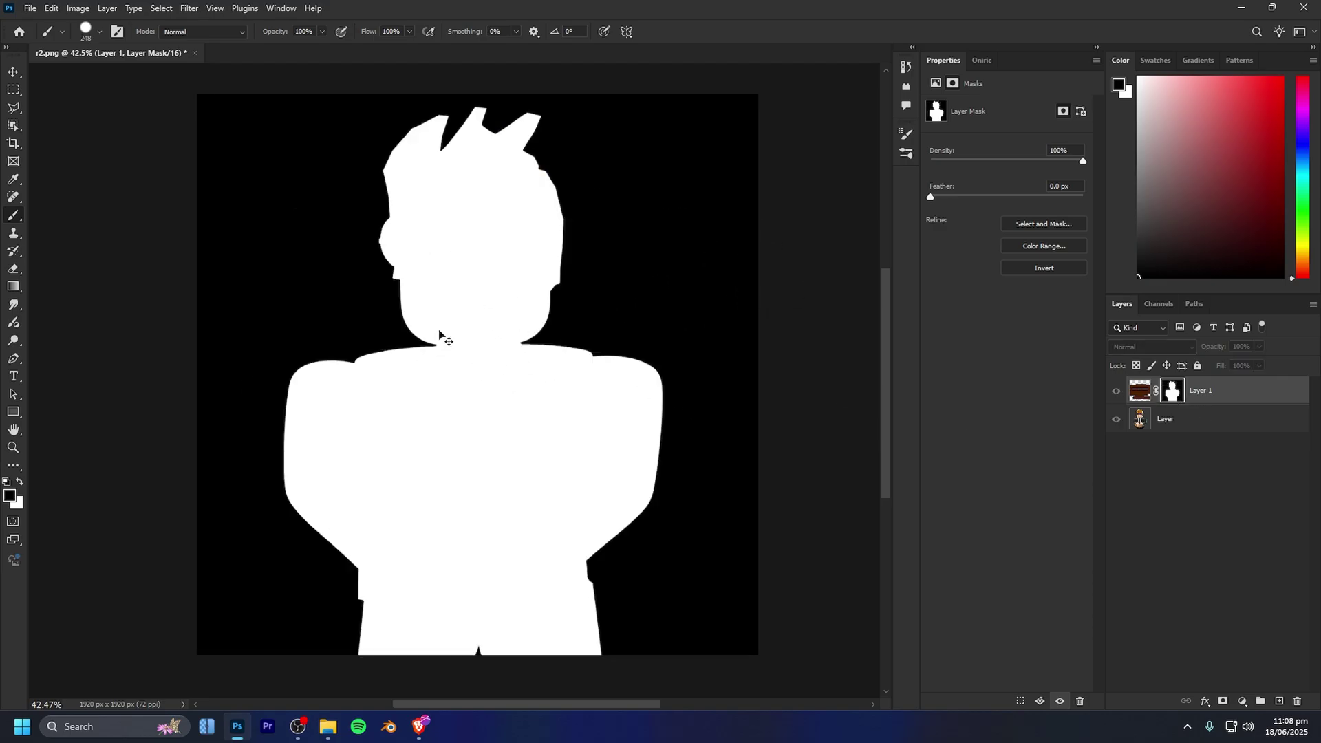
{"action": "left_click", "coordinate": [1139, 390], "text": "ctrl"}
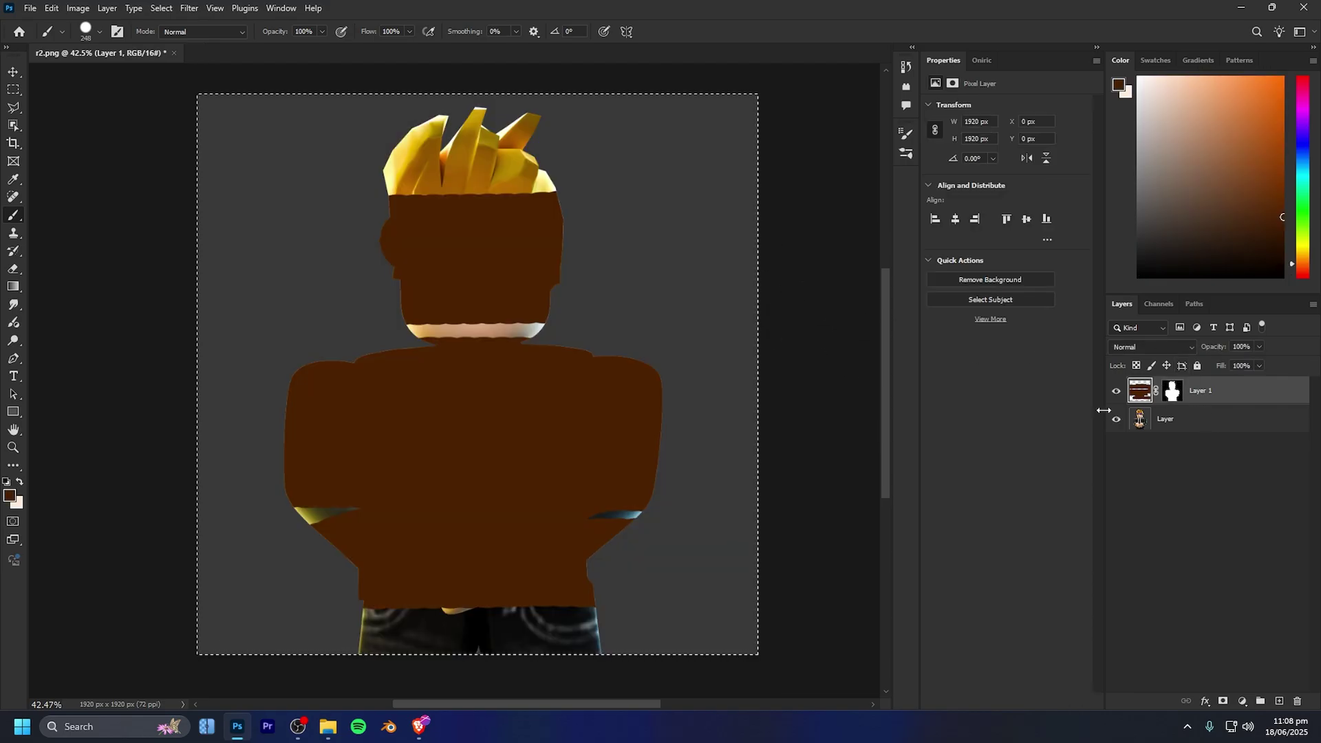
{"action": "key", "text": "Delete"}
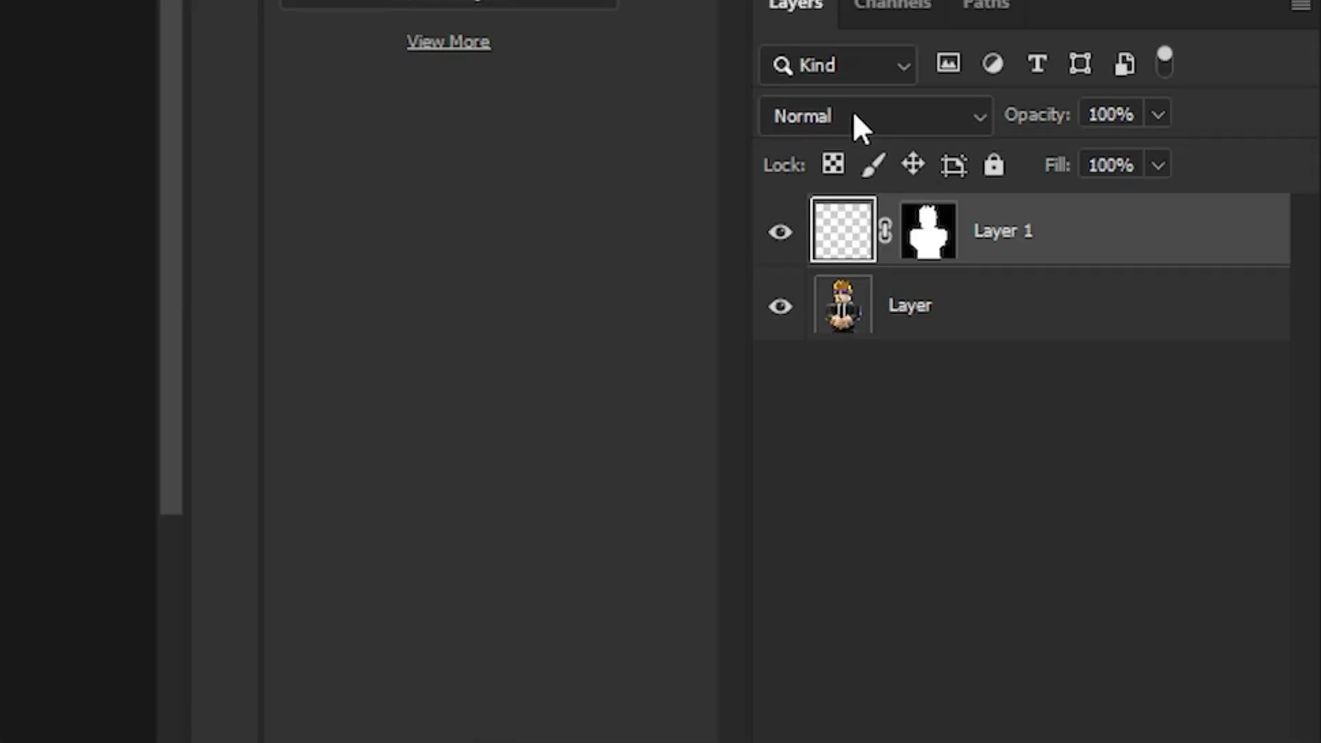
Examine Layer 1's blend modes, keeping Normal, and open the brush's flow setting.
{"action": "left_click", "coordinate": [1142, 346]}
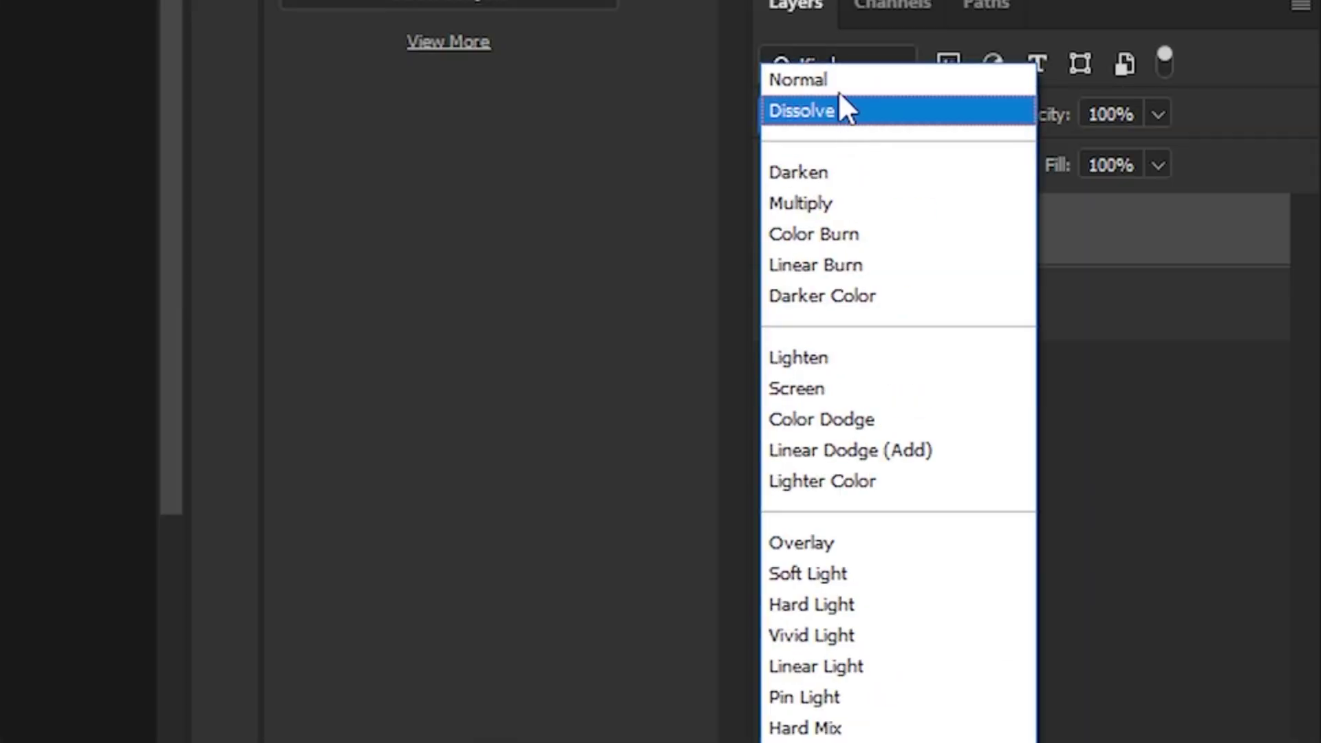
{"action": "left_click", "coordinate": [1137, 334]}
{"action": "left_click", "coordinate": [1140, 349]}
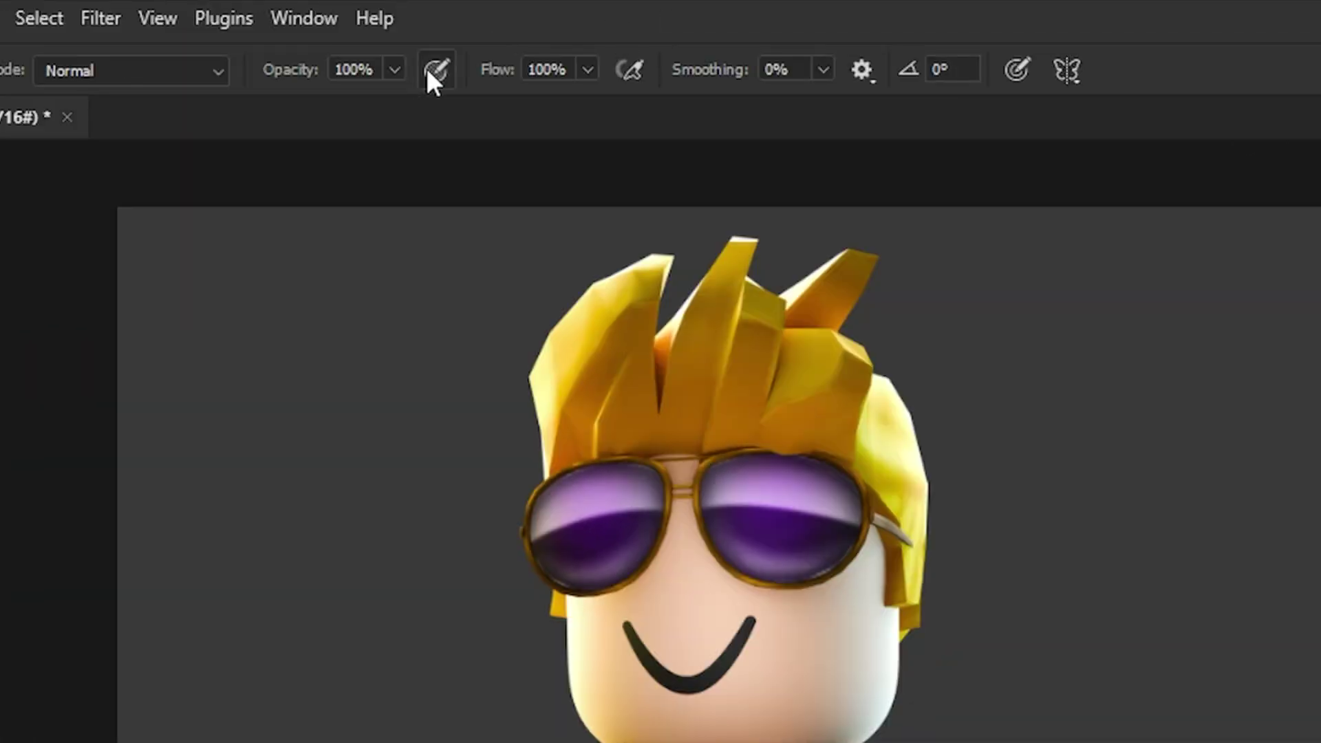
{"action": "left_click", "coordinate": [586, 69]}
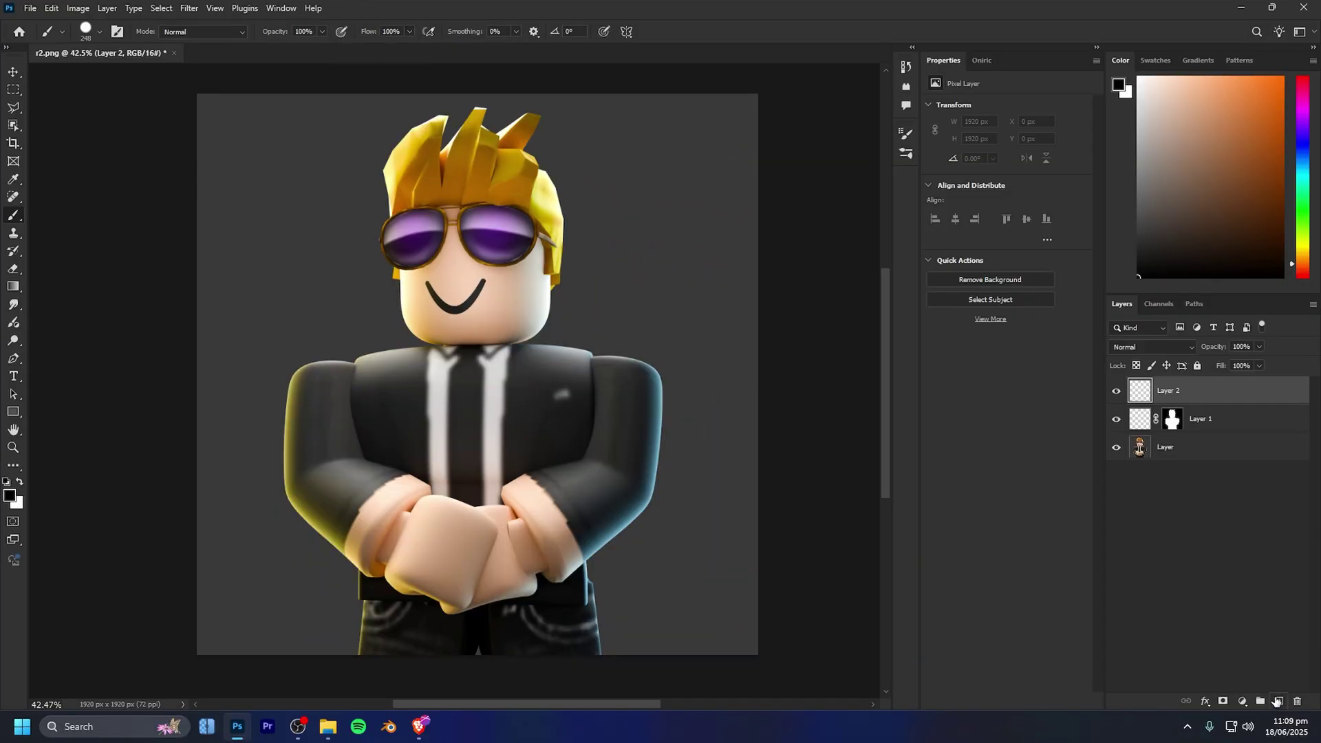
Try a black brush stroke at 100% flow across the chest on Layer 2, and undo it.
{"action": "scroll", "coordinate": [455, 421], "scroll_direction": "up", "scroll_amount": 3}
{"action": "left_click_drag", "start_coordinate": [349, 412], "coordinate": [537, 413]}
{"action": "scroll", "coordinate": [701, 377], "scroll_direction": "down", "scroll_amount": 1}
{"action": "key", "text": "ctrl+z"}
Set the brush flow to 10% and try faint black strokes across the chest on Layer 2.
{"action": "key", "text": "shift+1"}
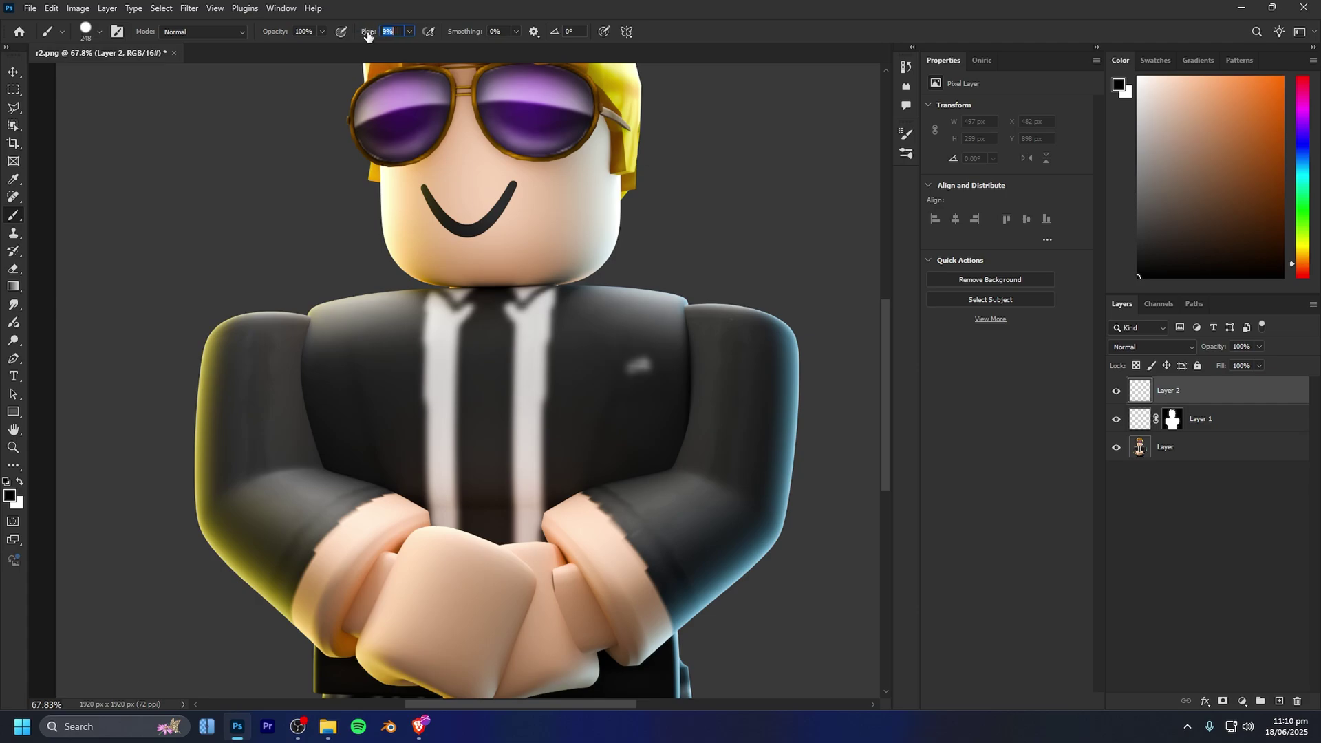
{"action": "left_click_drag", "start_coordinate": [281, 368], "coordinate": [710, 369]}
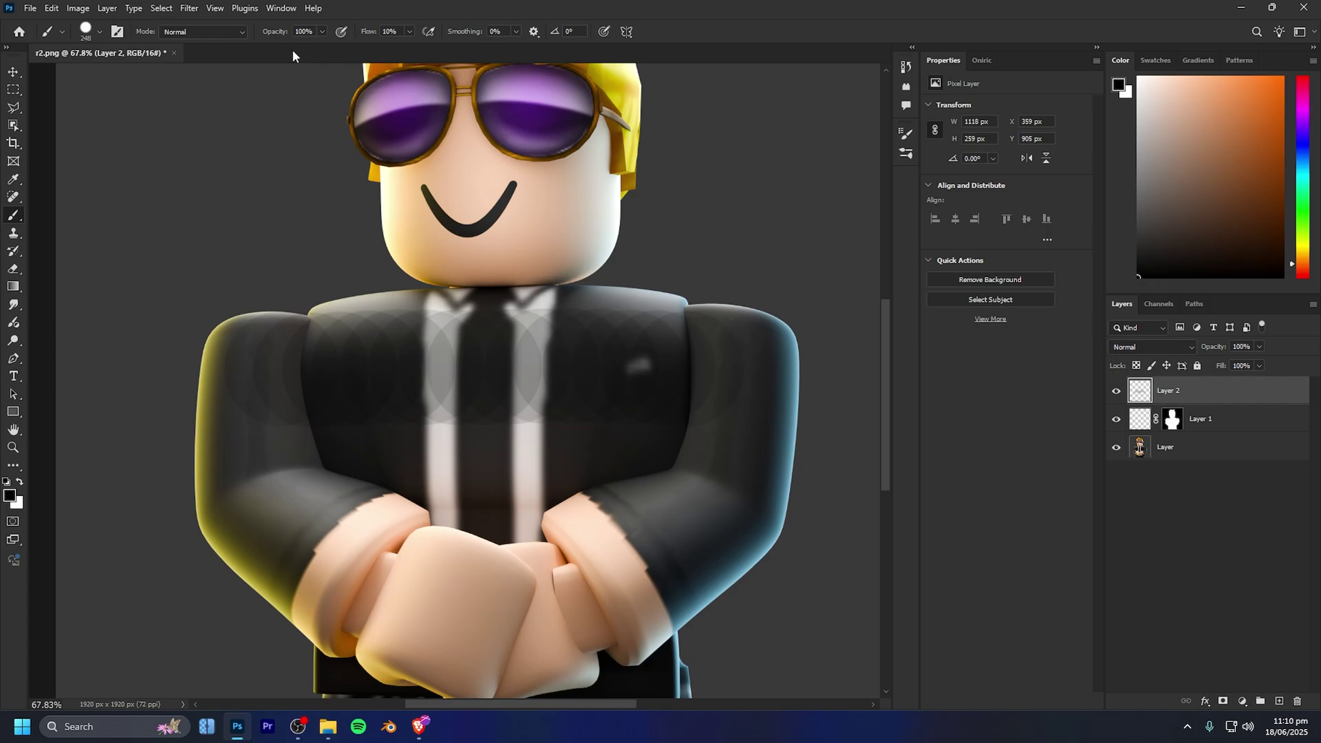
{"action": "scroll", "coordinate": [465, 418], "scroll_direction": "down", "scroll_amount": 3}
{"action": "mouse_move", "coordinate": [317, 407]}
{"action": "left_mouse_down"}
{"action": "mouse_move", "coordinate": [692, 383]}
{"action": "mouse_move", "coordinate": [310, 378]}
{"action": "mouse_move", "coordinate": [230, 393]}
{"action": "mouse_move", "coordinate": [795, 383]}
{"action": "mouse_move", "coordinate": [682, 402]}
{"action": "left_mouse_up"}
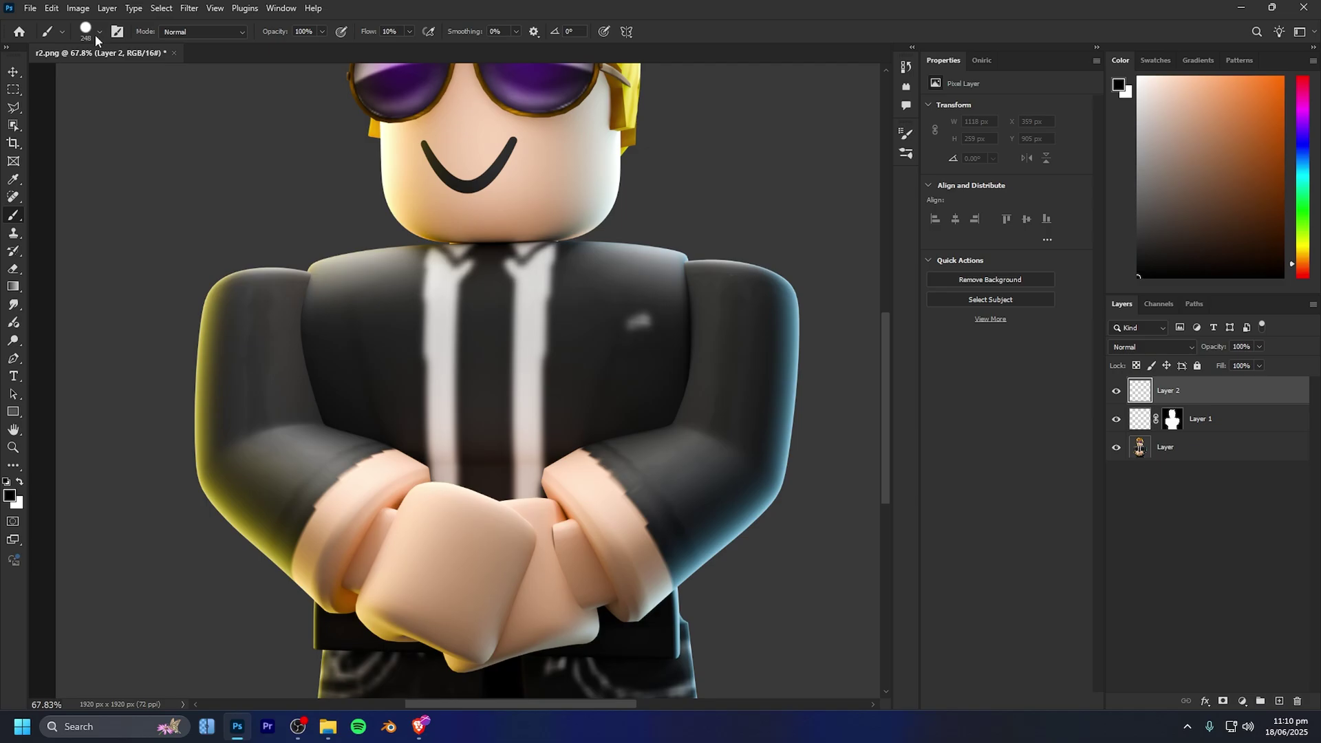
Set the brush hardness to 0%, try soft black strokes across the chest and arms on Layer 2, and undo the heavy strokes.
{"action": "left_click", "coordinate": [99, 32]}
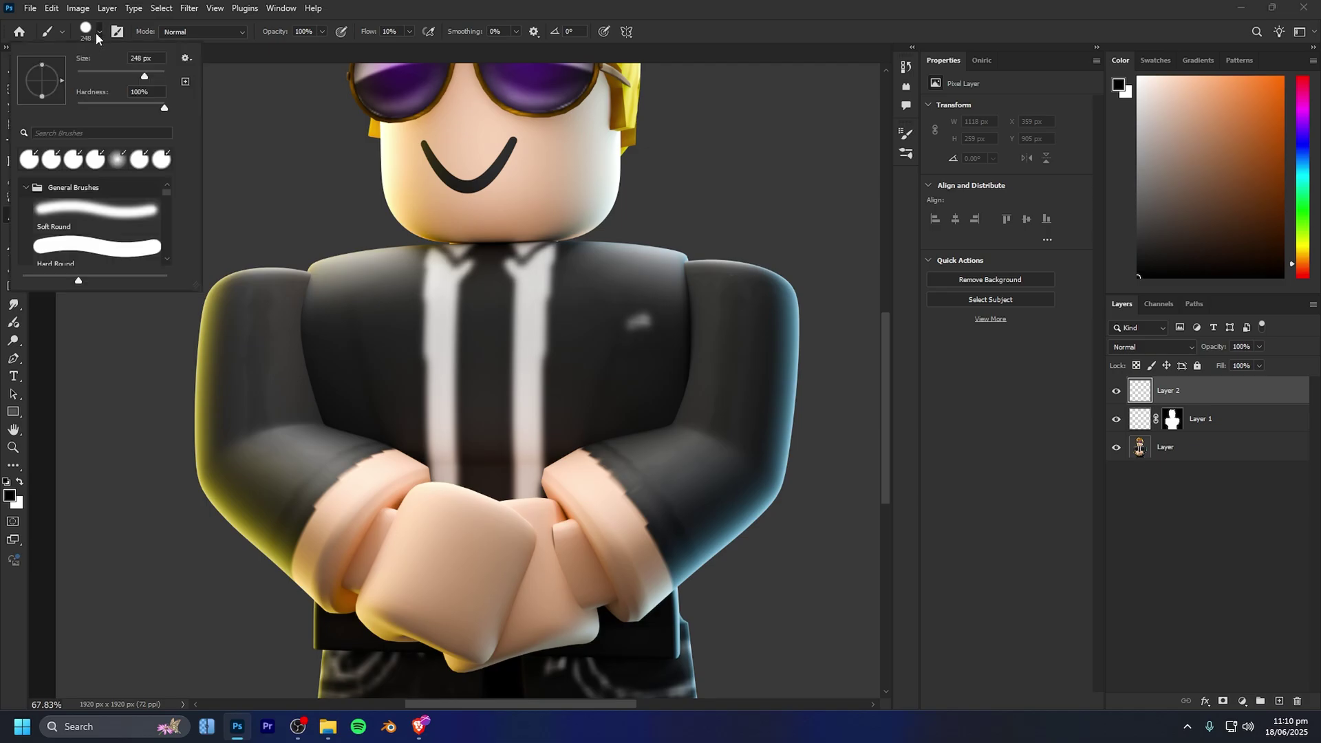
{"action": "left_click_drag", "start_coordinate": [242, 203], "coordinate": [104, 196]}
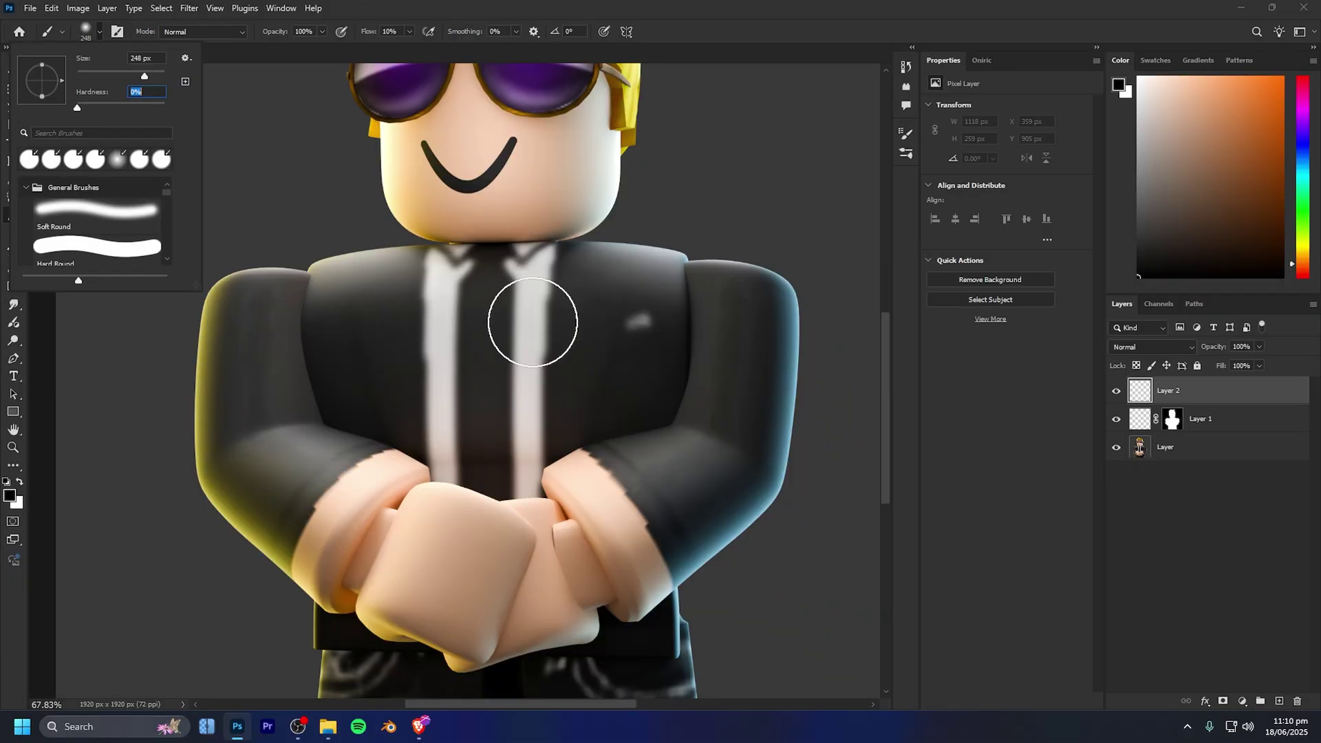
{"action": "mouse_move", "coordinate": [532, 321]}
{"action": "left_mouse_down"}
{"action": "mouse_move", "coordinate": [509, 395]}
{"action": "mouse_move", "coordinate": [308, 394]}
{"action": "mouse_move", "coordinate": [471, 363]}
{"action": "left_mouse_up"}
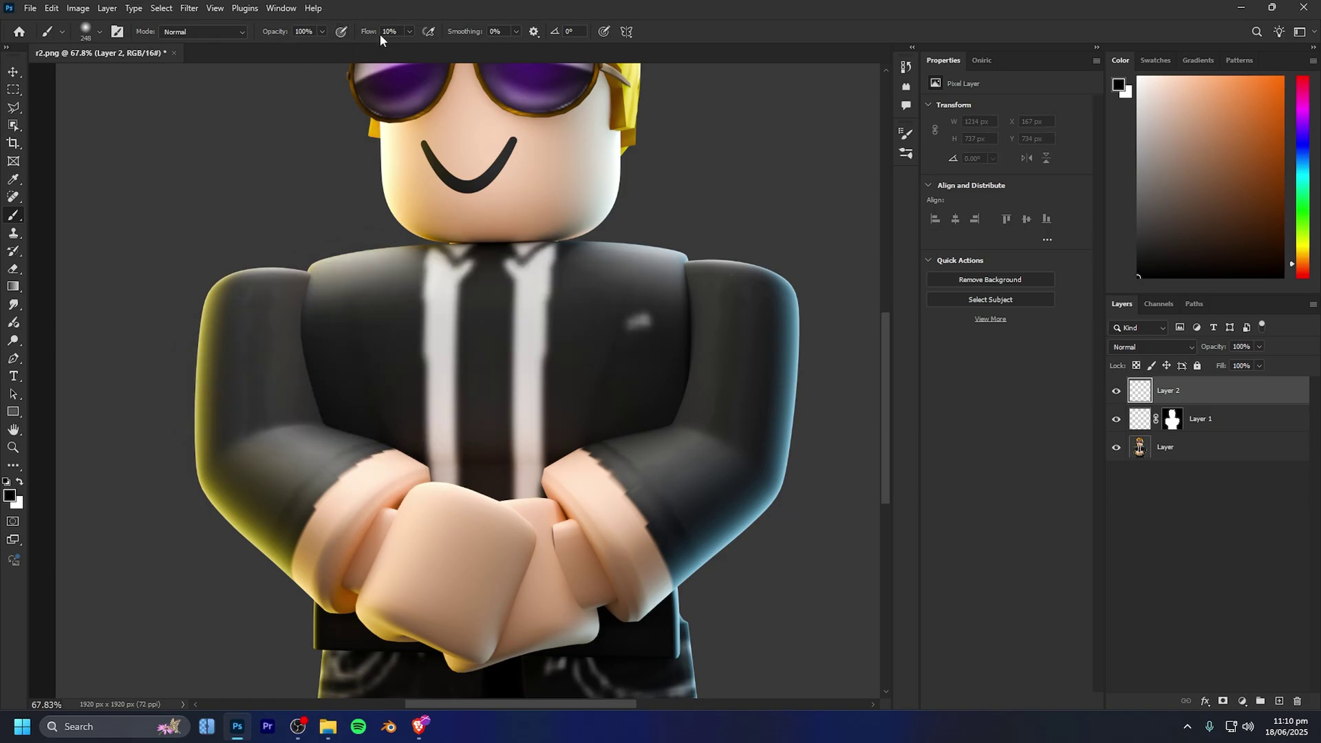
{"action": "mouse_move", "coordinate": [270, 324]}
{"action": "left_mouse_down"}
{"action": "mouse_move", "coordinate": [391, 313]}
{"action": "mouse_move", "coordinate": [542, 346]}
{"action": "mouse_move", "coordinate": [499, 396]}
{"action": "mouse_move", "coordinate": [255, 269]}
{"action": "mouse_move", "coordinate": [437, 235]}
{"action": "mouse_move", "coordinate": [400, 220]}
{"action": "mouse_move", "coordinate": [680, 307]}
{"action": "mouse_move", "coordinate": [708, 296]}
{"action": "mouse_move", "coordinate": [560, 292]}
{"action": "left_mouse_up"}
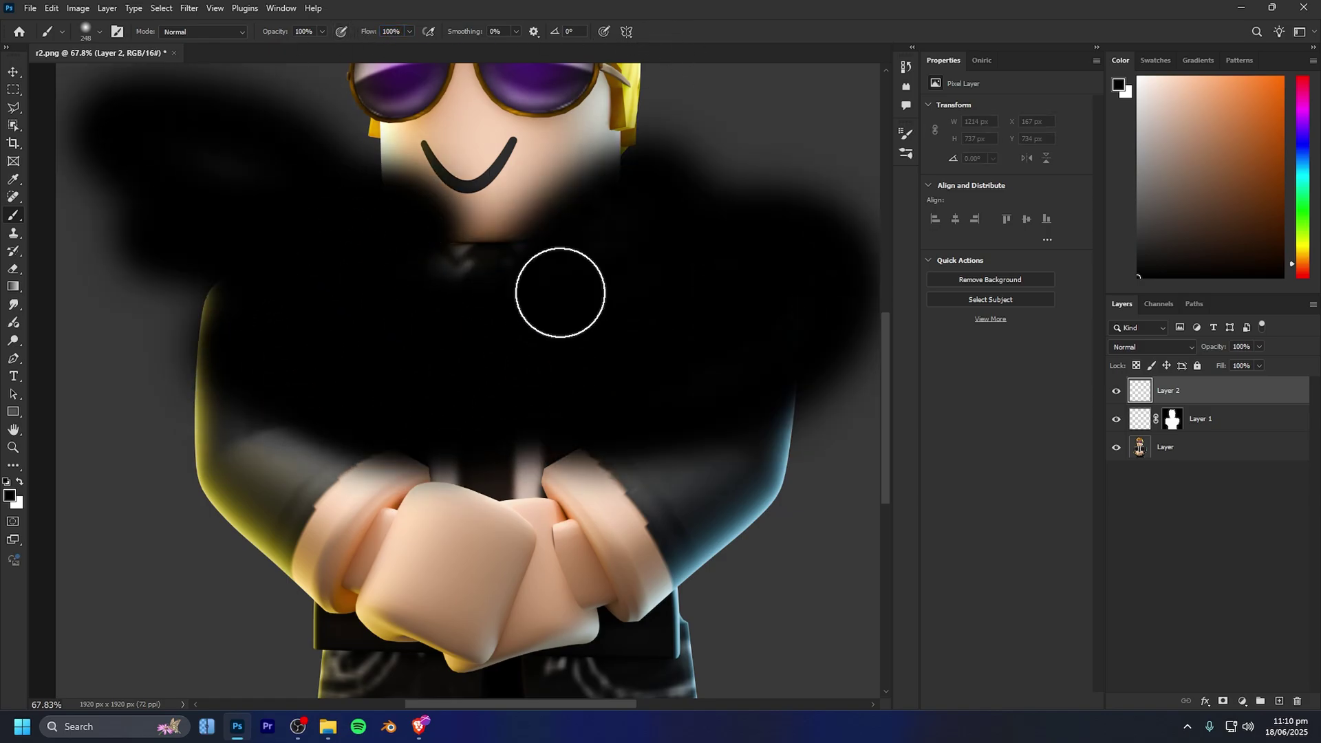
{"action": "key", "text": "ctrl+z"}
Set the brush flow to 11% and check the brush's size and hardness settings.
{"action": "left_click_drag", "start_coordinate": [370, 31], "coordinate": [301, 34]}
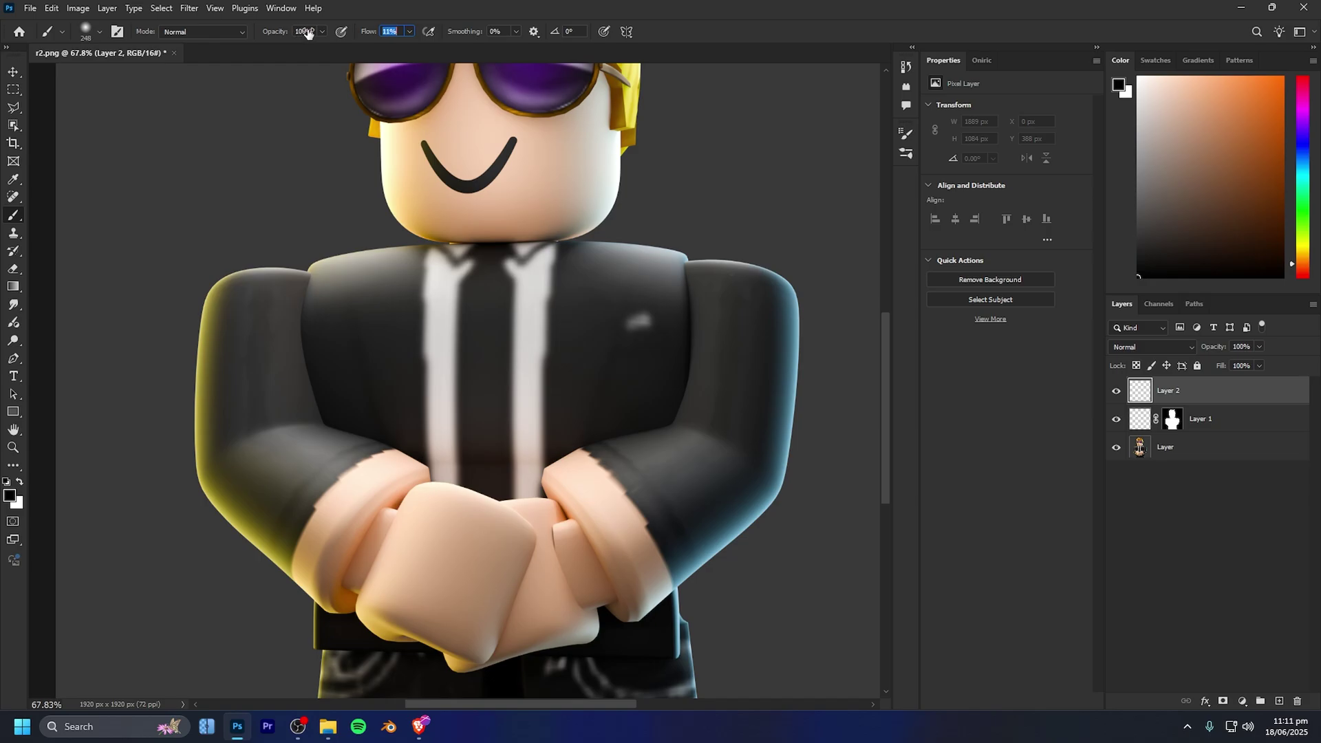
{"action": "left_click", "coordinate": [85, 29]}
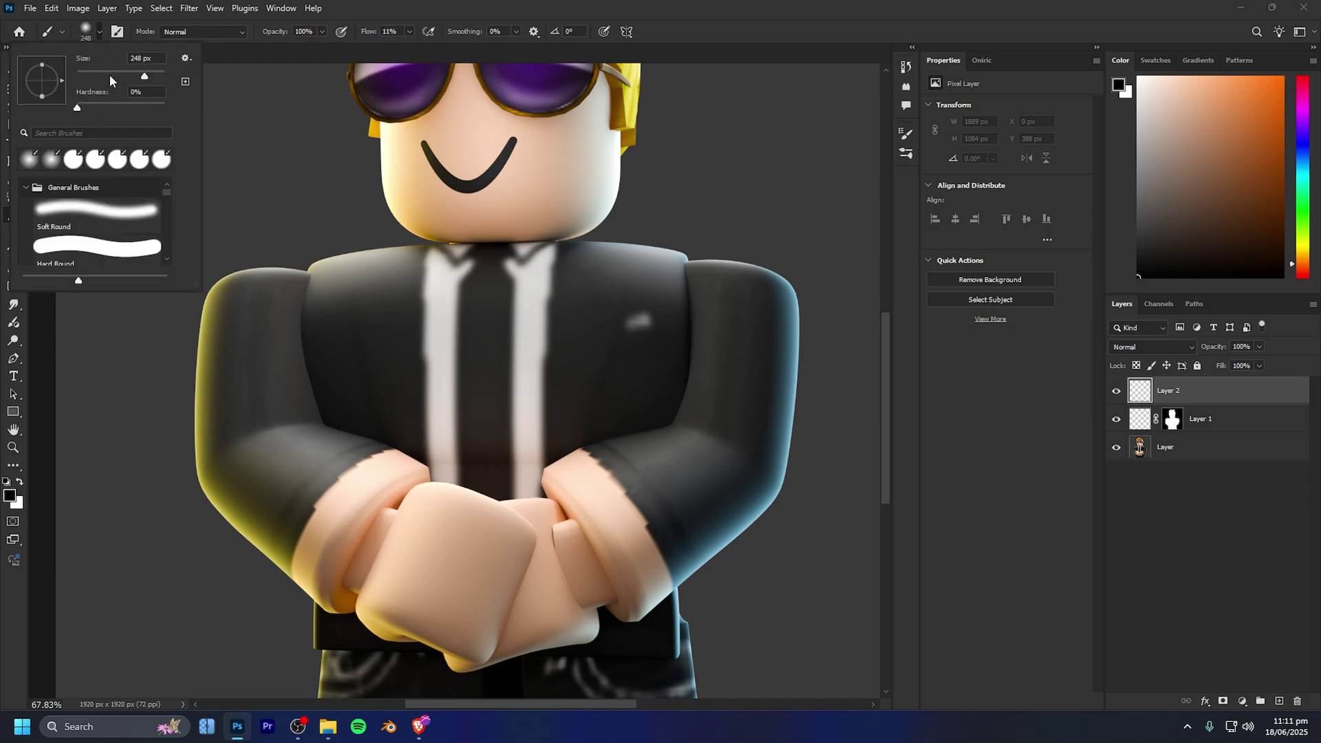
{"action": "left_click", "coordinate": [600, 5]}
Resize the soft brush directly on the canvas to about 124 px.
{"action": "scroll", "coordinate": [676, 124], "scroll_direction": "down", "scroll_amount": 1}
{"action": "scroll", "coordinate": [684, 145], "scroll_direction": "up", "scroll_amount": 1}
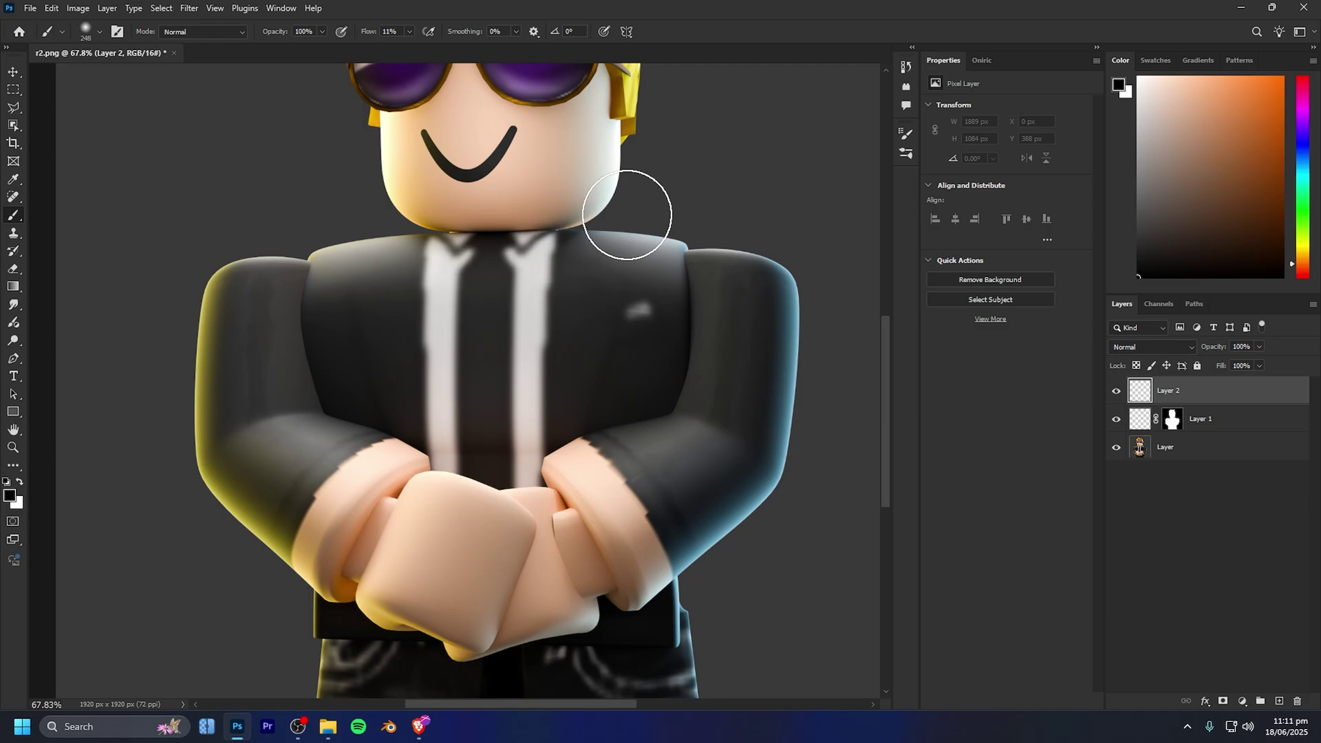
{"action": "scroll", "coordinate": [619, 232], "scroll_direction": "down", "scroll_amount": 2}
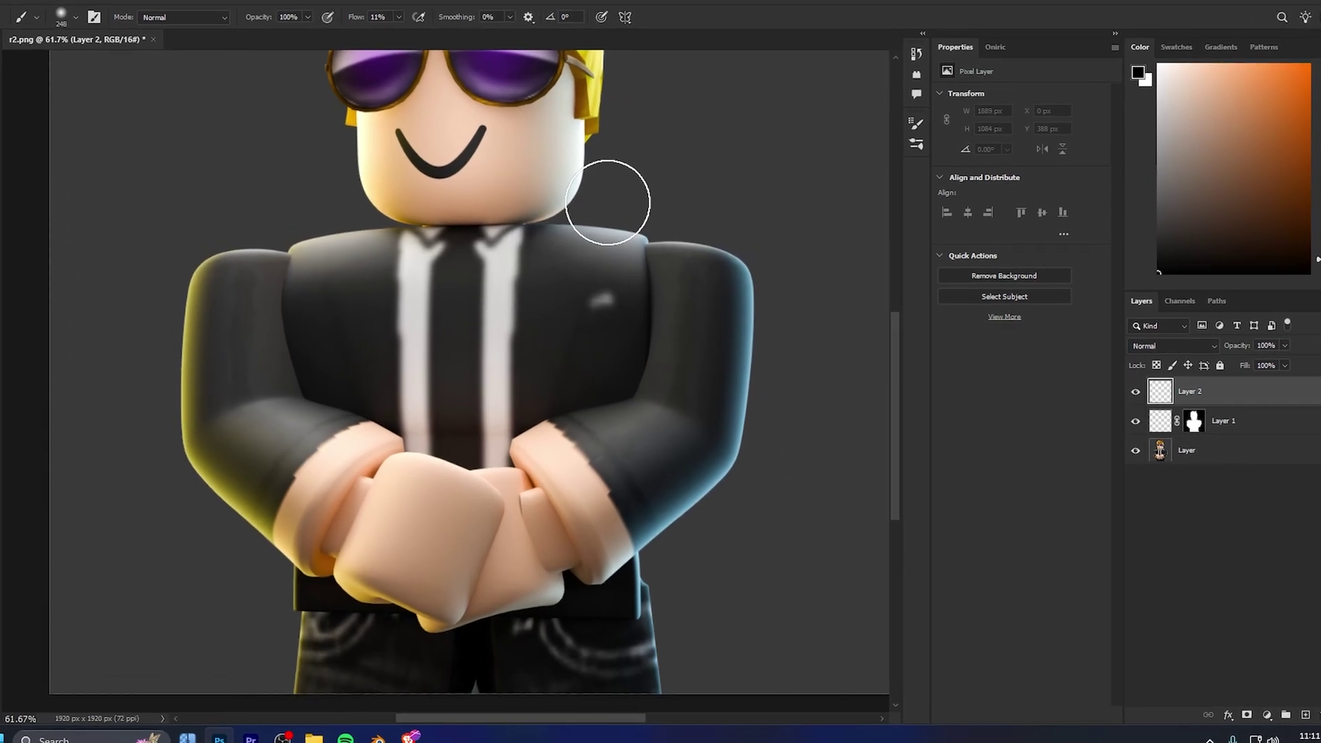
{"action": "left_click_drag", "start_coordinate": [599, 252], "coordinate": [553, 276]}
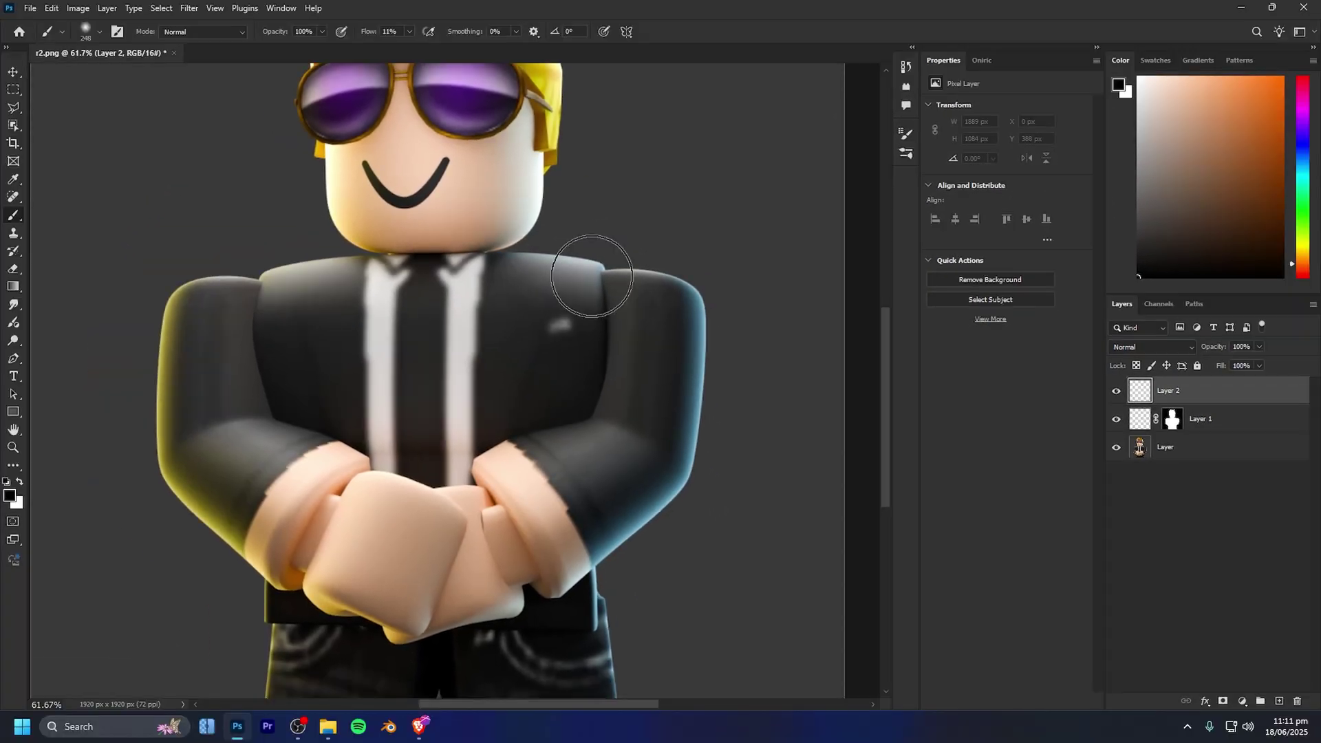
{"action": "key", "text": "ctrl"}
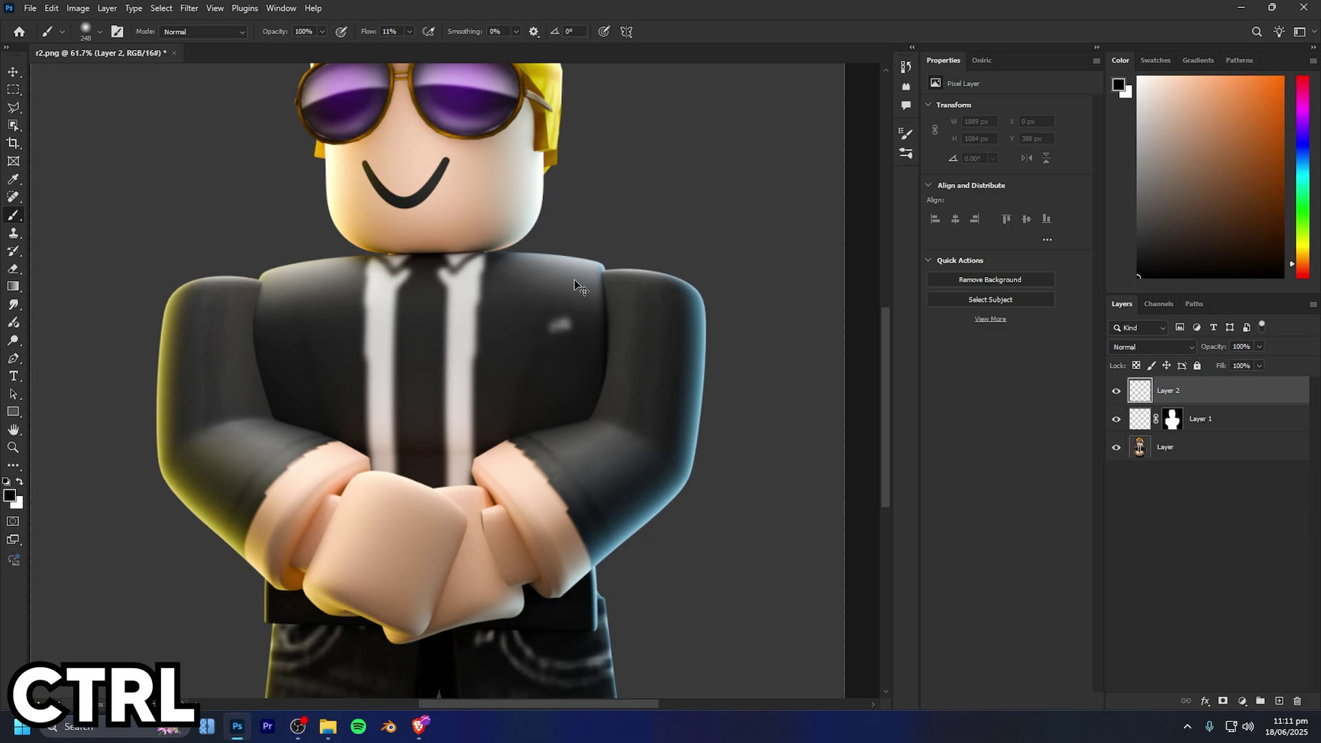
{"action": "right_click", "coordinate": [562, 242], "text": "ctrl+alt"}
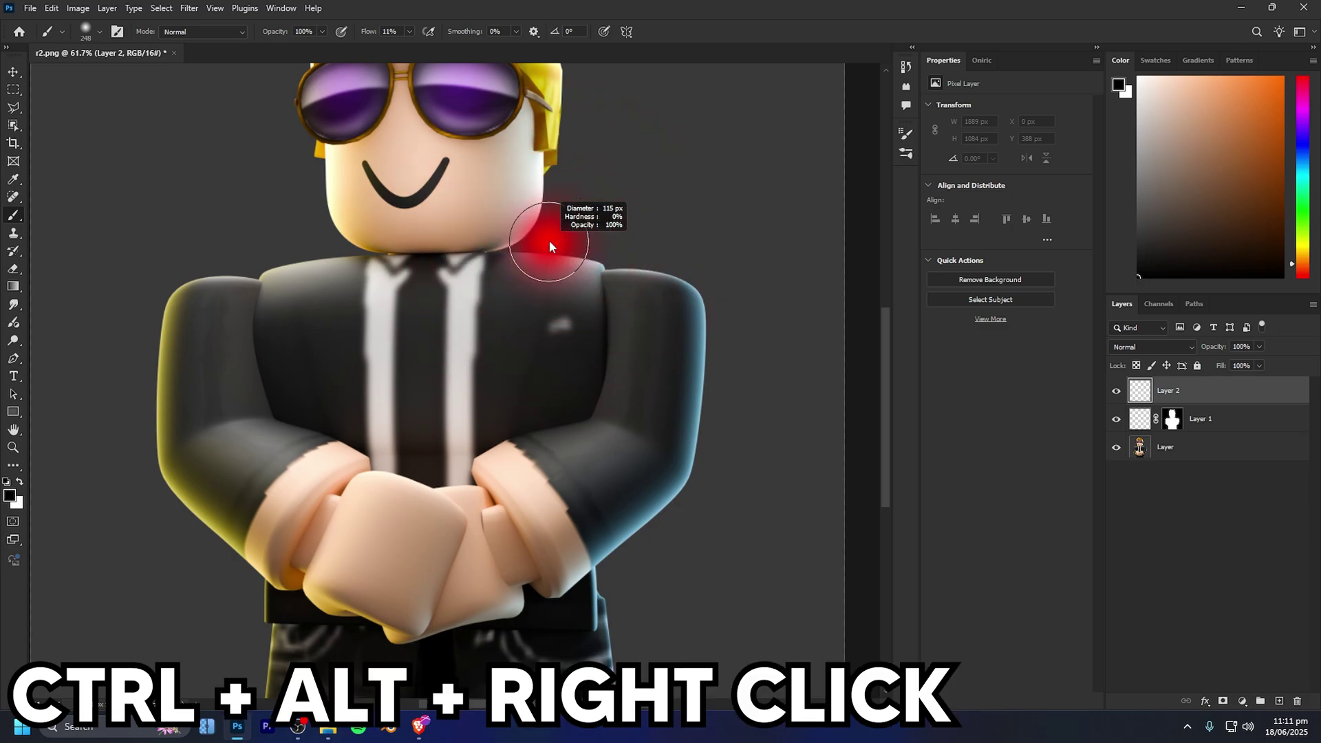
{"action": "mouse_move", "coordinate": [550, 243]}
{"action": "left_mouse_down"}
{"action": "mouse_move", "coordinate": [516, 245]}
{"action": "mouse_move", "coordinate": [606, 242]}
{"action": "mouse_move", "coordinate": [593, 227]}
{"action": "mouse_move", "coordinate": [605, 384]}
{"action": "mouse_move", "coordinate": [564, 41]}
{"action": "mouse_move", "coordinate": [571, 378]}
{"action": "mouse_move", "coordinate": [562, 110]}
{"action": "mouse_move", "coordinate": [471, 139]}
{"action": "left_mouse_up"}
{"action": "scroll", "coordinate": [597, 315], "scroll_direction": "up", "scroll_amount": 2}
{"action": "scroll", "coordinate": [597, 314], "scroll_direction": "down", "scroll_amount": 2}
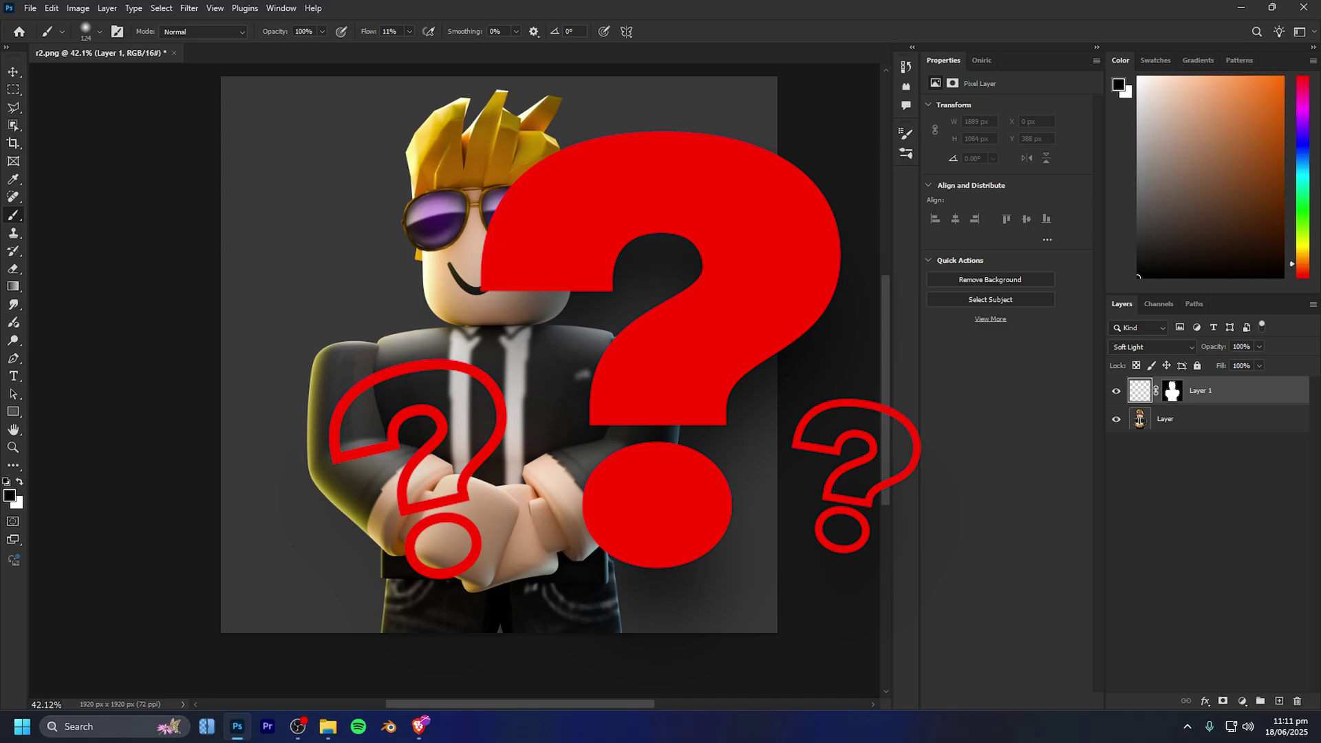
Paint soft black shading on Layer 1 along the seam between the chest and the blue-lit arm and above the forearm.
{"action": "scroll", "coordinate": [615, 352], "scroll_direction": "up", "scroll_amount": 6}
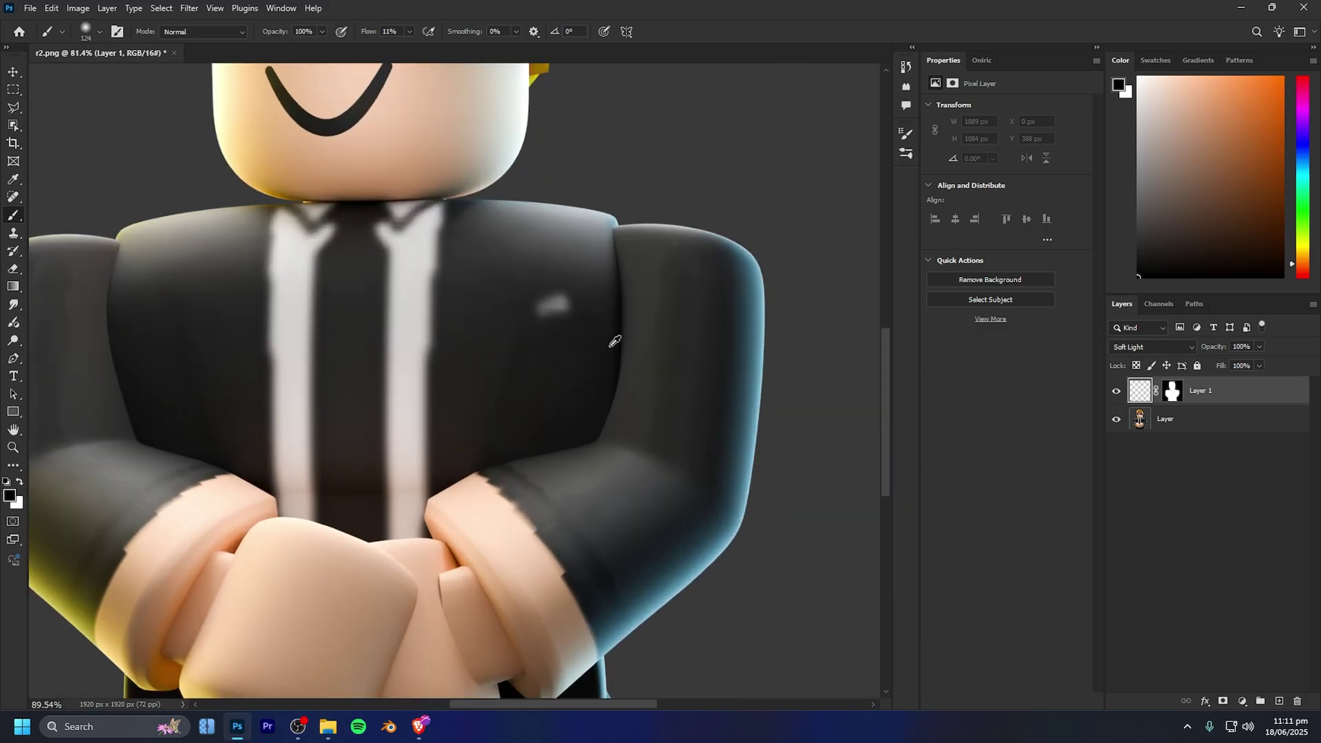
{"action": "scroll", "coordinate": [619, 344], "scroll_direction": "up", "scroll_amount": 1}
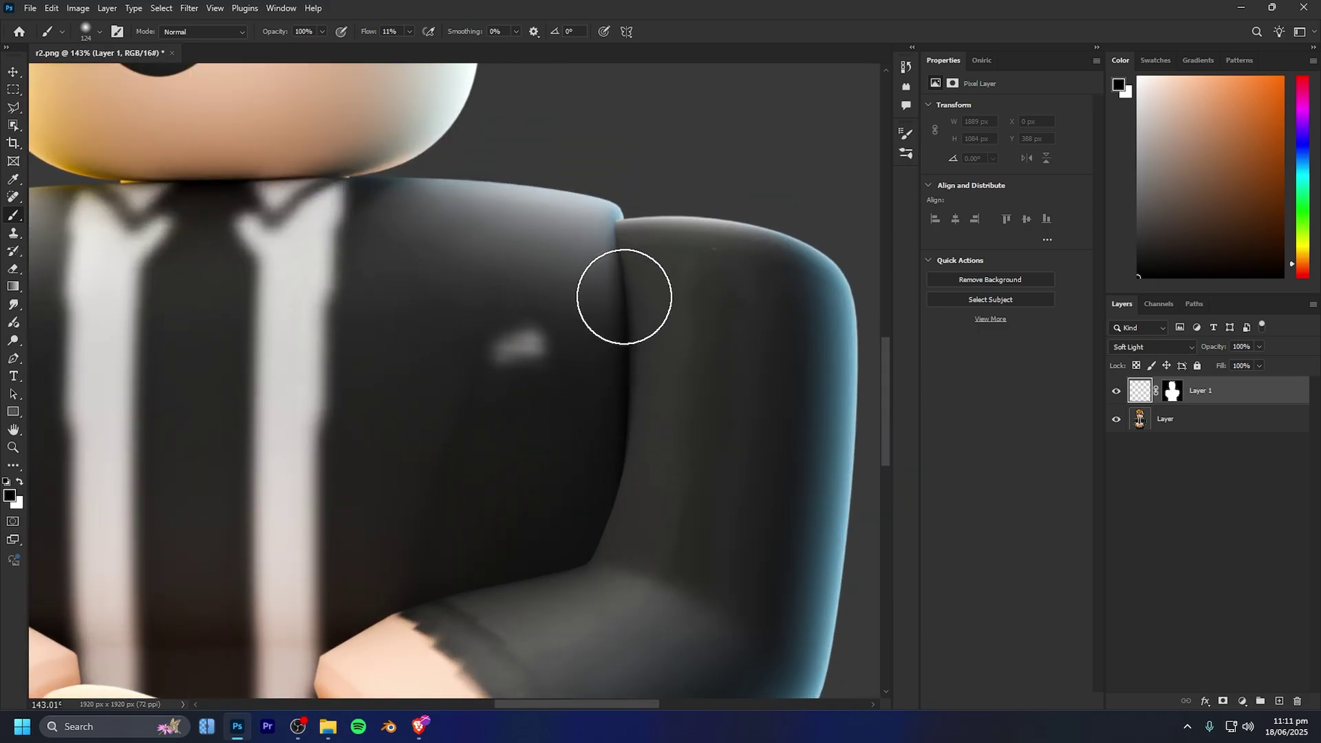
{"action": "scroll", "coordinate": [626, 302], "scroll_direction": "up", "scroll_amount": 7}
{"action": "scroll", "coordinate": [590, 385], "scroll_direction": "down", "scroll_amount": 1}
{"action": "scroll", "coordinate": [592, 397], "scroll_direction": "down", "scroll_amount": 8}
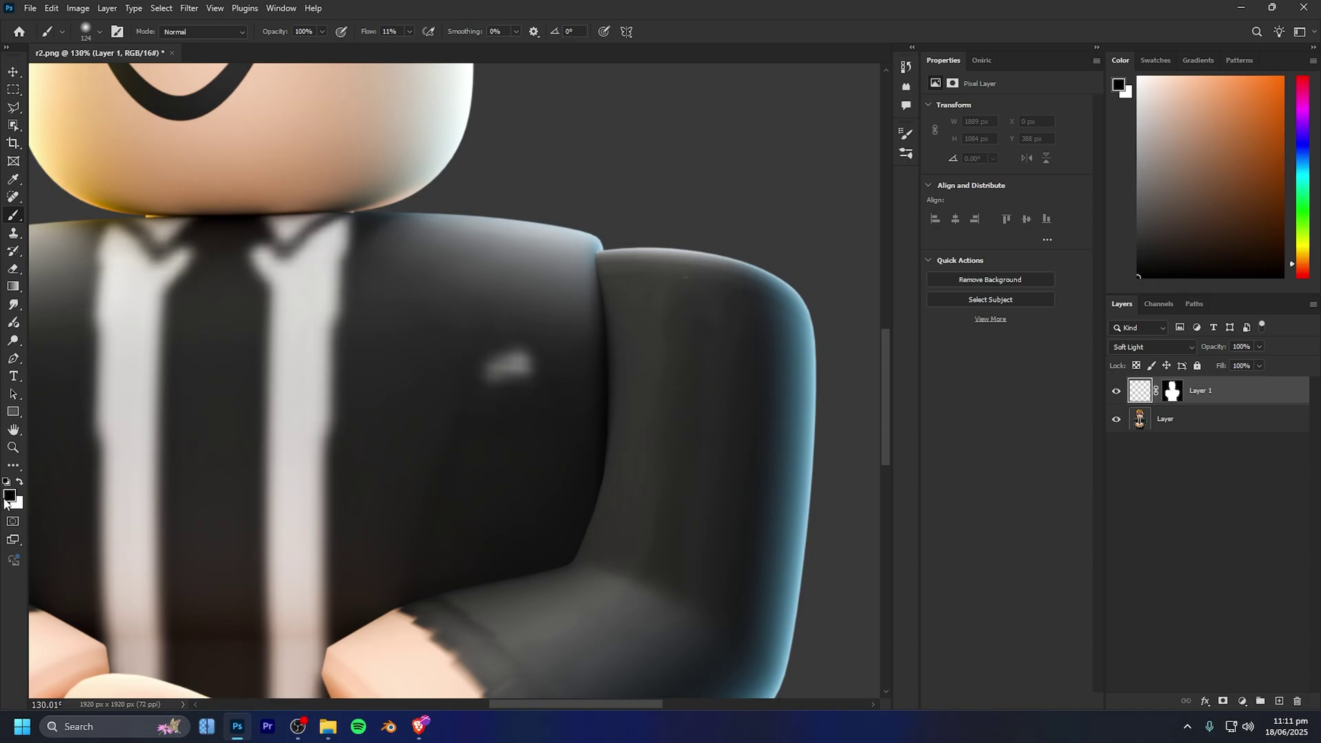
{"action": "scroll", "coordinate": [568, 355], "scroll_direction": "up", "scroll_amount": 2}
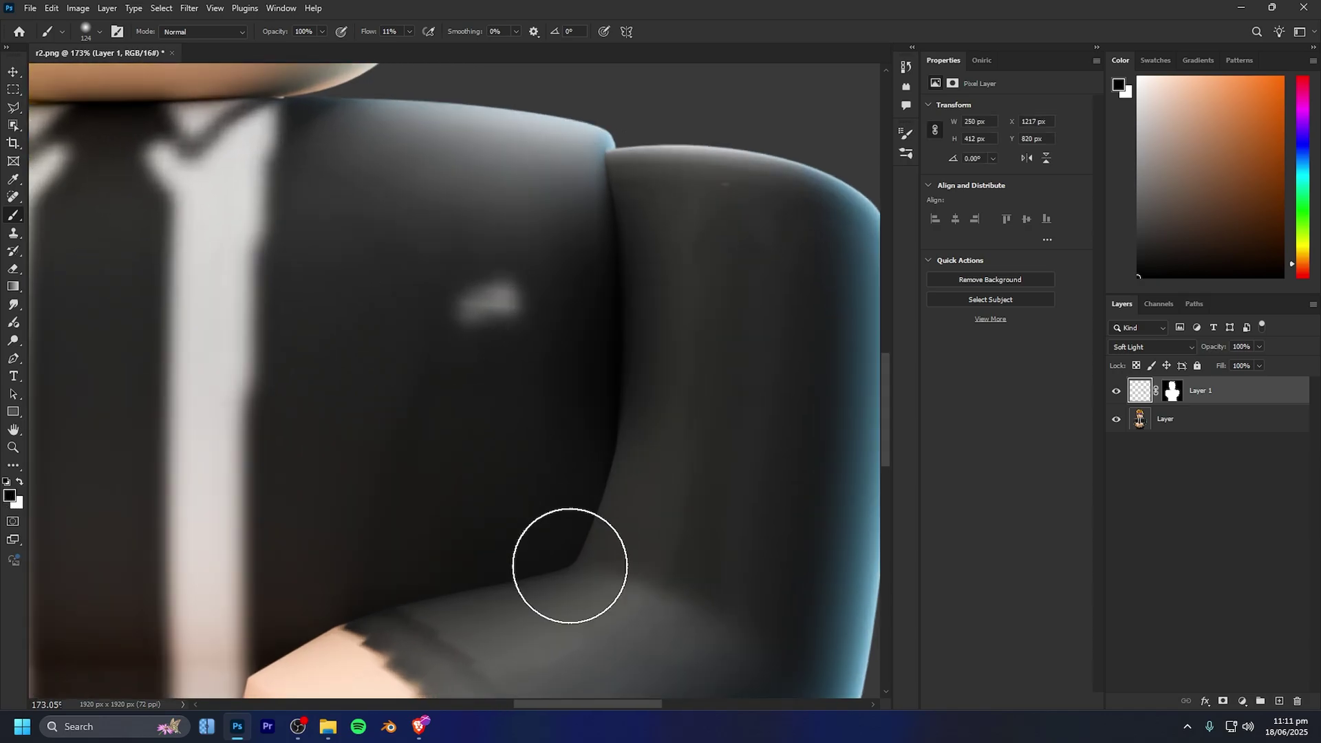
{"action": "left_click_drag", "start_coordinate": [566, 530], "coordinate": [220, 628]}
{"action": "scroll", "coordinate": [486, 534], "scroll_direction": "down", "scroll_amount": 4}
{"action": "left_click_drag", "start_coordinate": [433, 560], "coordinate": [444, 569]}
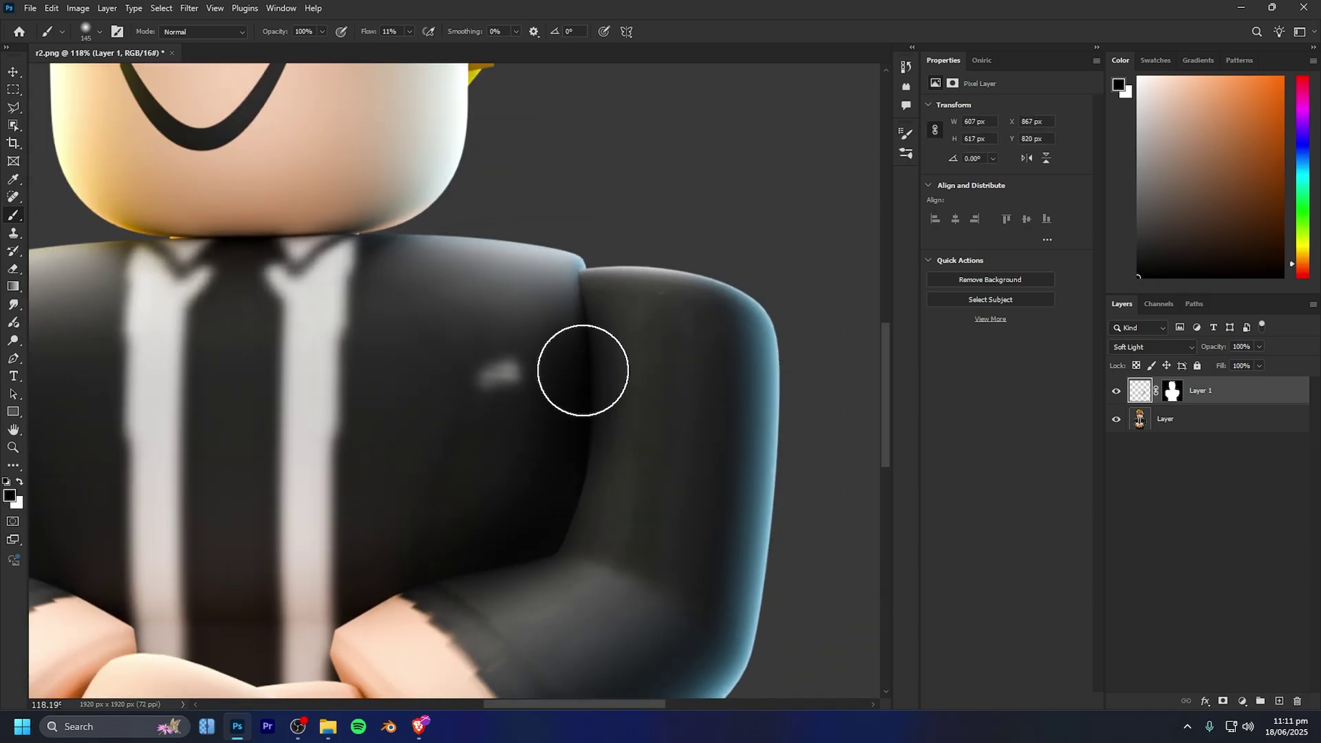
Enlarge the brush to 154 px and darken the yellow-lit arm beside the chest with soft black strokes on Layer 1.
{"action": "scroll", "coordinate": [317, 188], "scroll_direction": "down", "scroll_amount": 7}
{"action": "scroll", "coordinate": [544, 400], "scroll_direction": "left", "scroll_amount": 3}
{"action": "left_click_drag", "start_coordinate": [473, 348], "coordinate": [479, 350]}
{"action": "scroll", "coordinate": [372, 341], "scroll_direction": "left", "scroll_amount": 5}
{"action": "scroll", "coordinate": [209, 293], "scroll_direction": "up", "scroll_amount": 6}
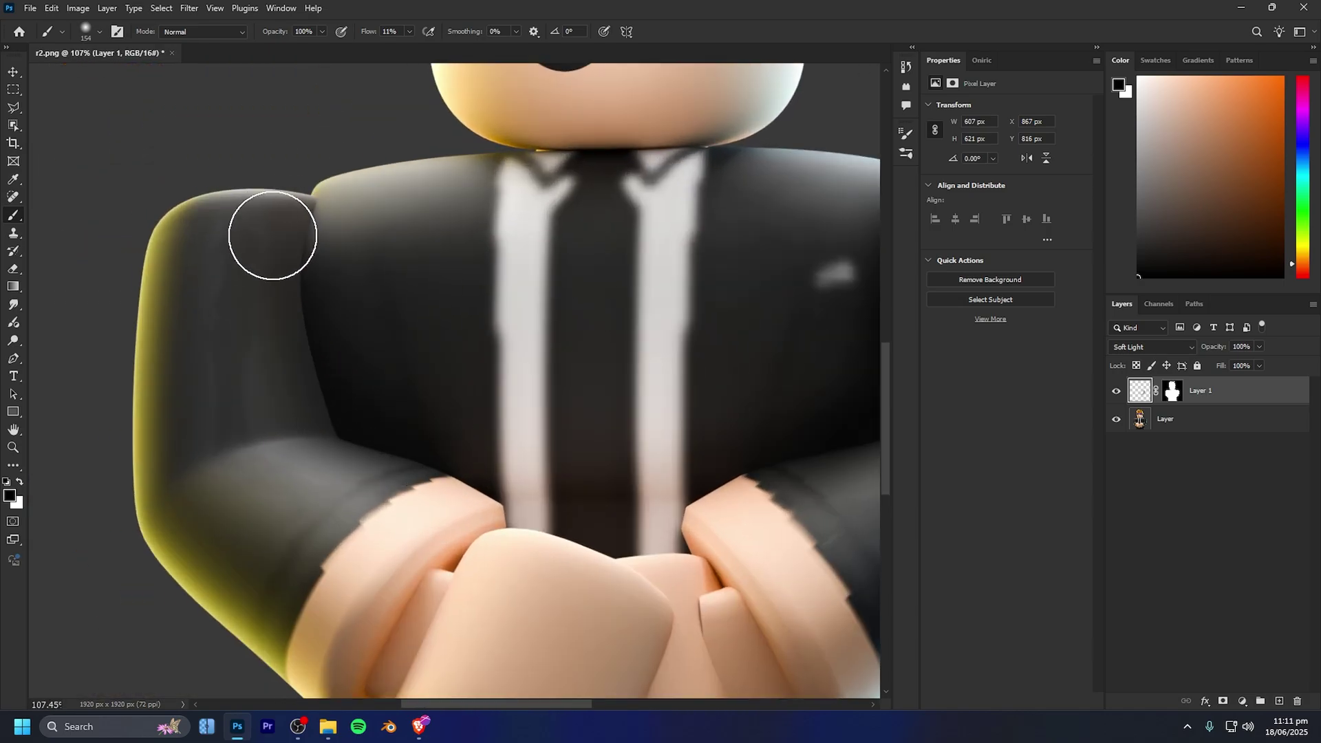
{"action": "left_click_drag", "start_coordinate": [269, 444], "coordinate": [316, 443]}
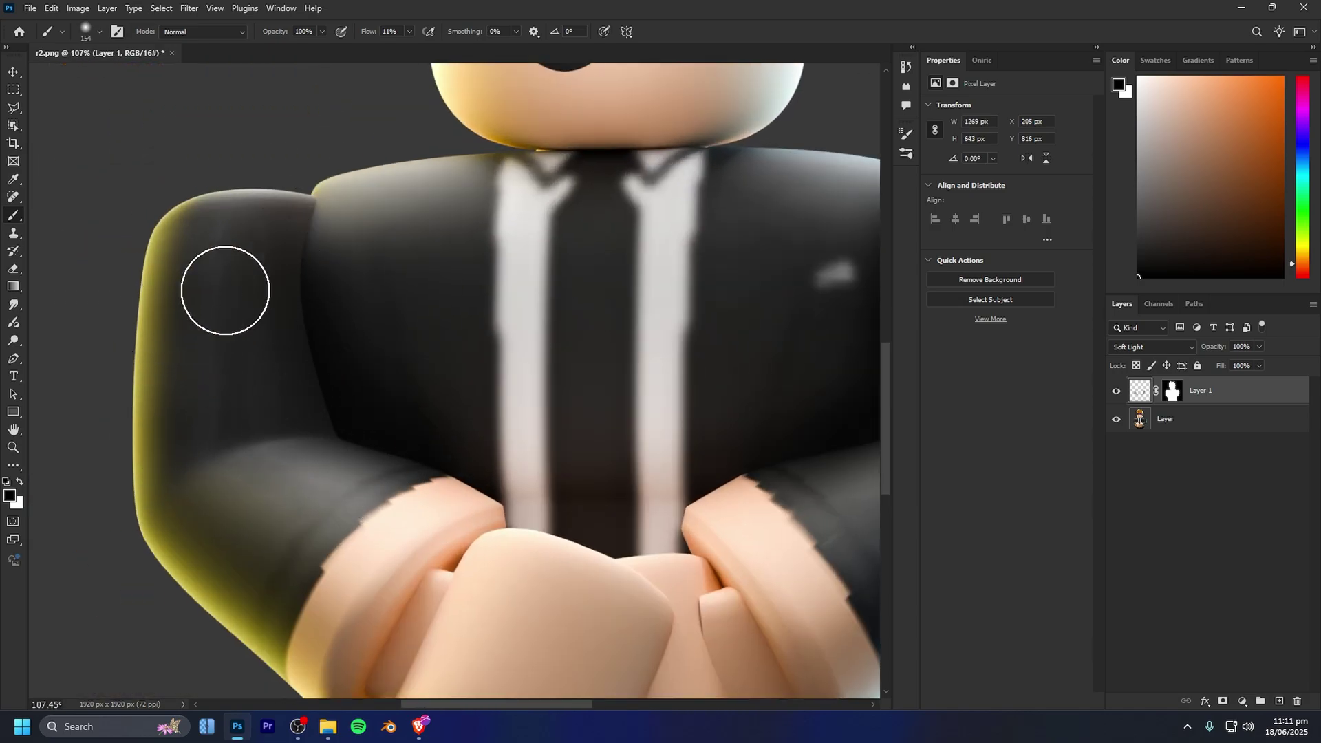
Switch to the Eraser, check its 170 px size and 0% hardness, and set its flow to 10%.
{"action": "left_click", "coordinate": [19, 267]}
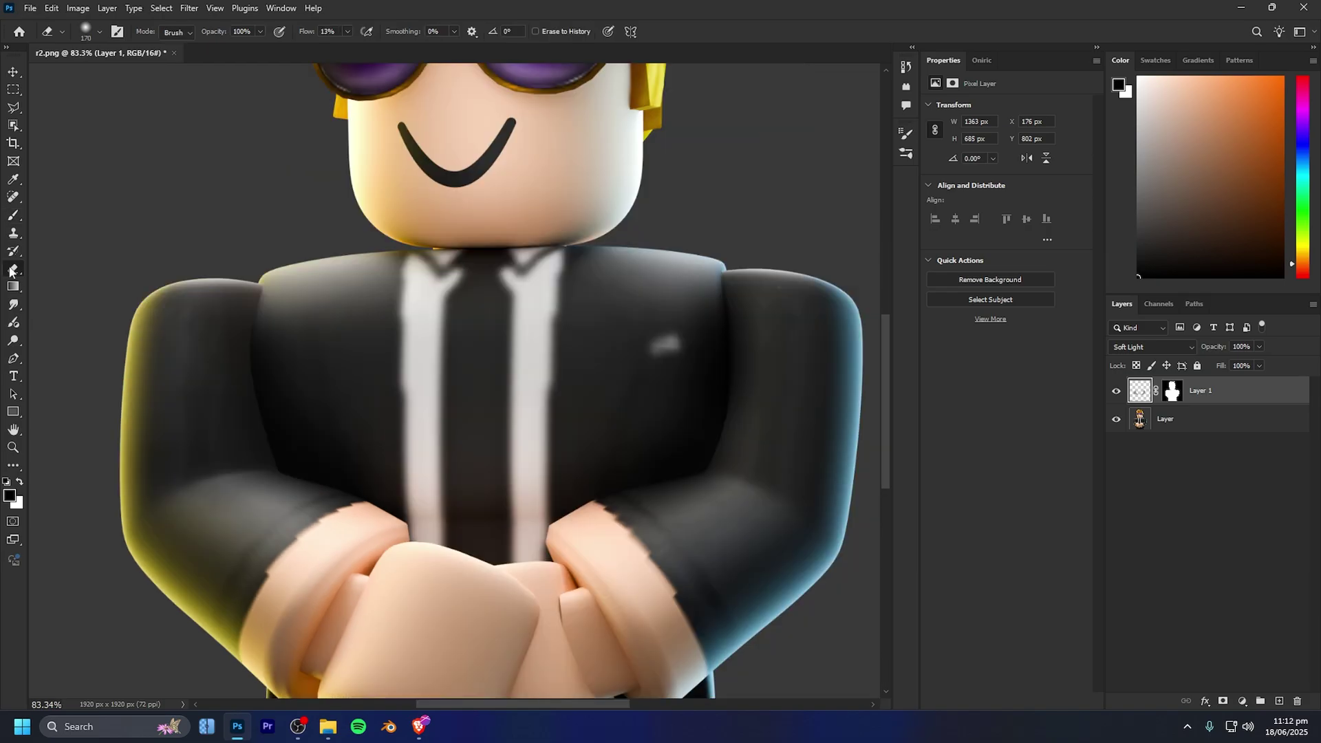
{"action": "left_click", "coordinate": [99, 31]}
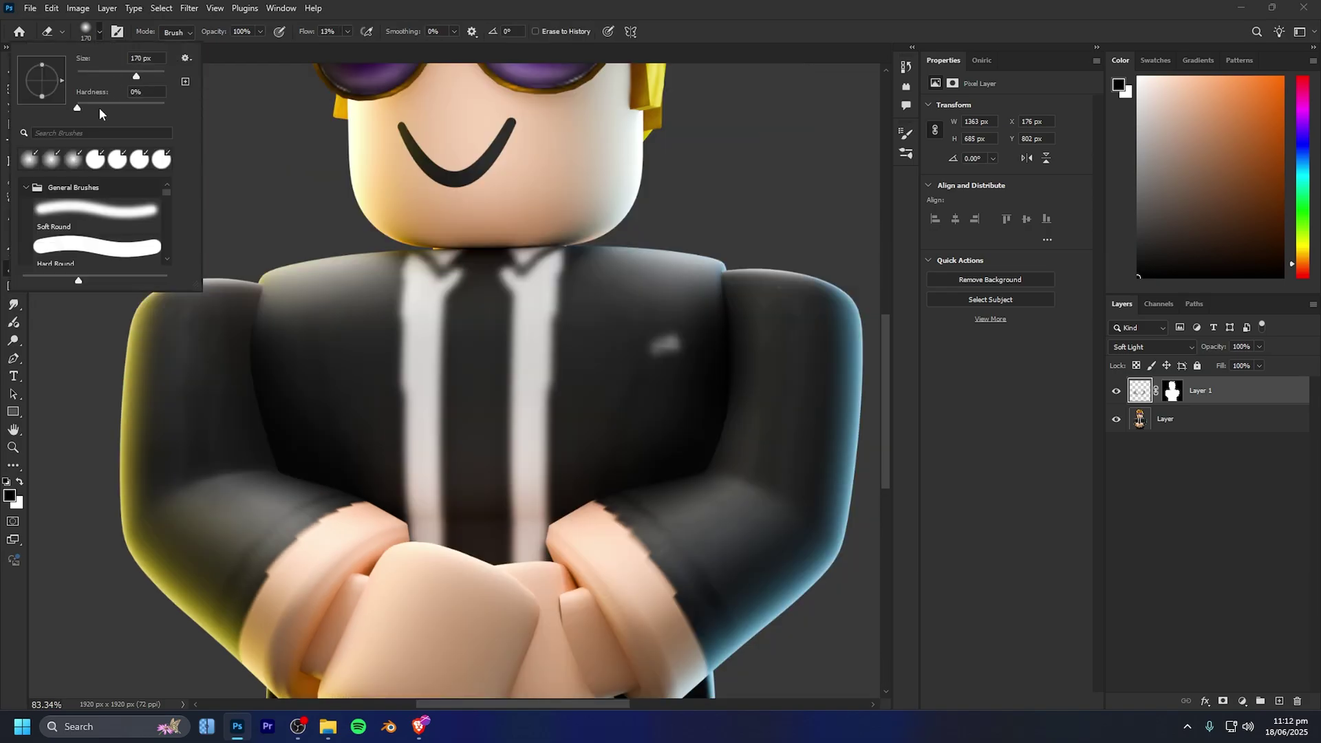
{"action": "left_click", "coordinate": [307, 35]}
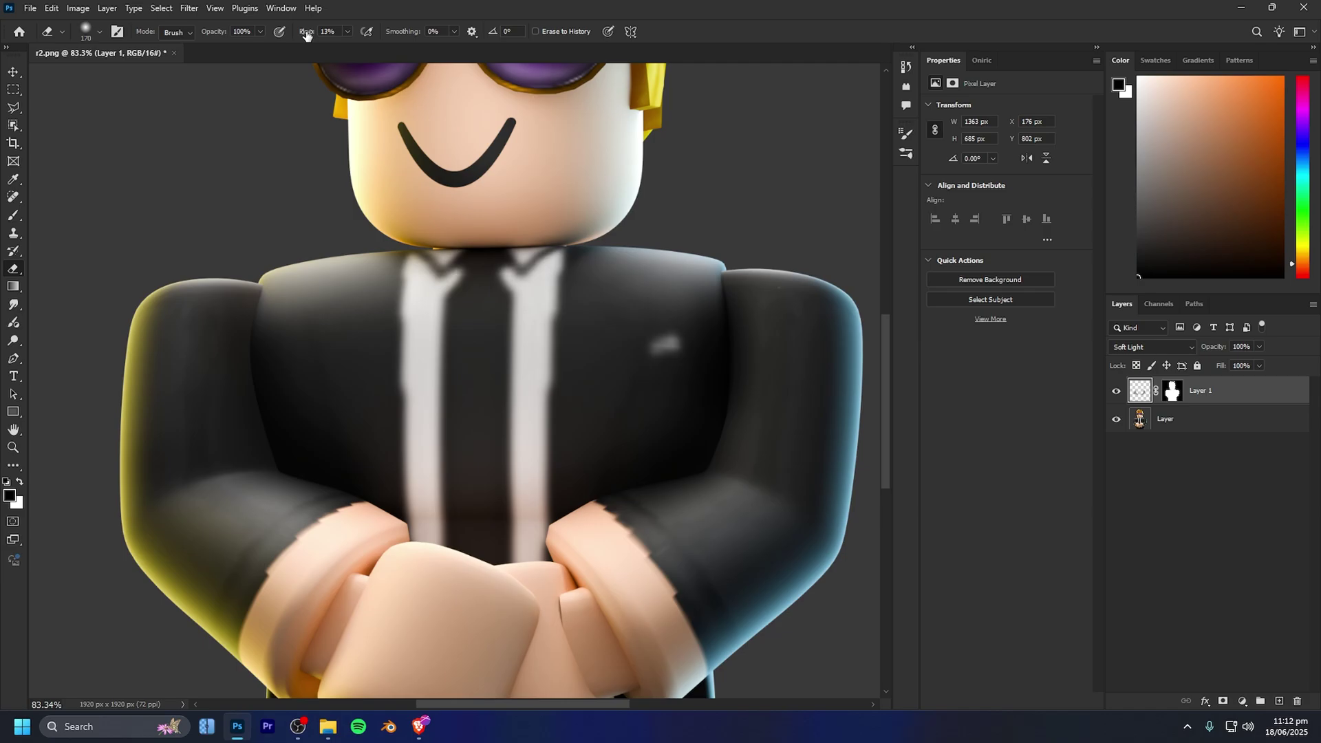
{"action": "left_click_drag", "start_coordinate": [307, 35], "coordinate": [304, 34]}
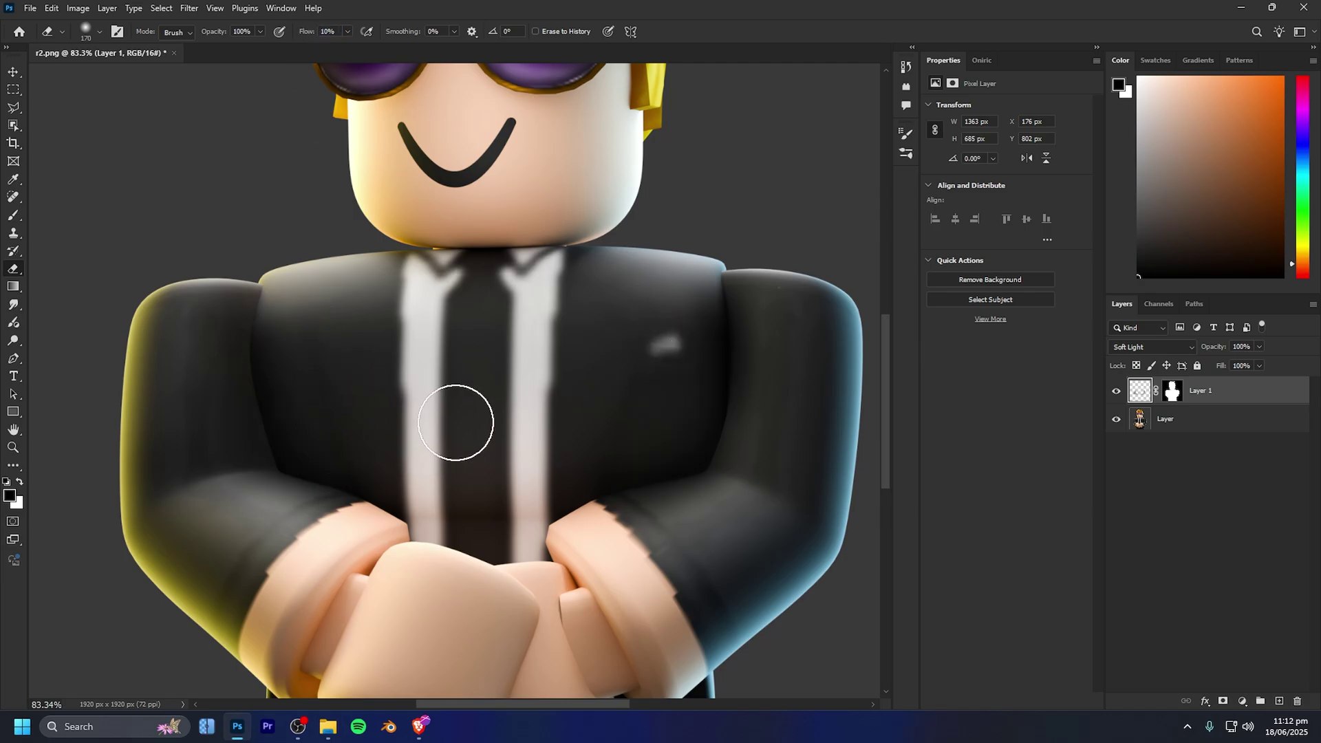
Return to the Brush and paint soft black shading around the chin, face sides and sunglasses on Layer 1.
{"action": "scroll", "coordinate": [455, 422], "scroll_direction": "down", "scroll_amount": 3}
{"action": "key", "text": "b"}
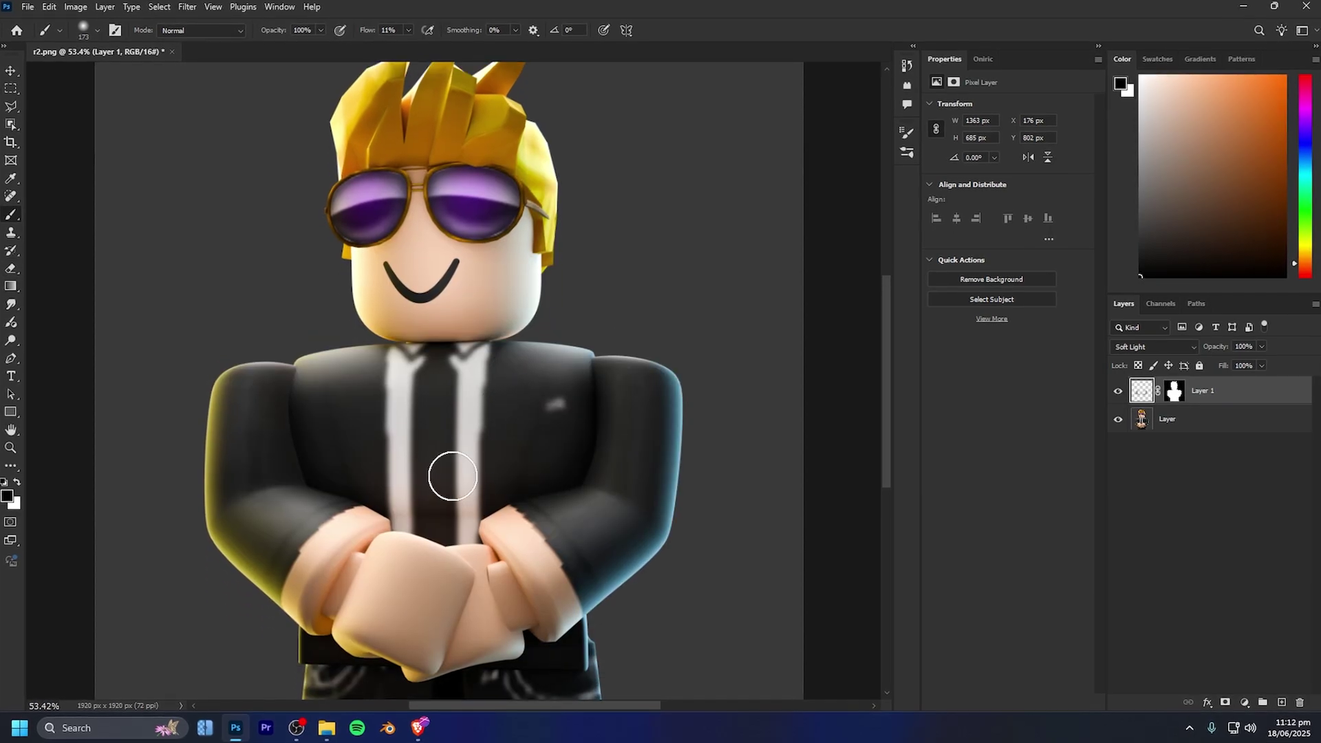
{"action": "scroll", "coordinate": [445, 472], "scroll_direction": "up", "scroll_amount": 5}
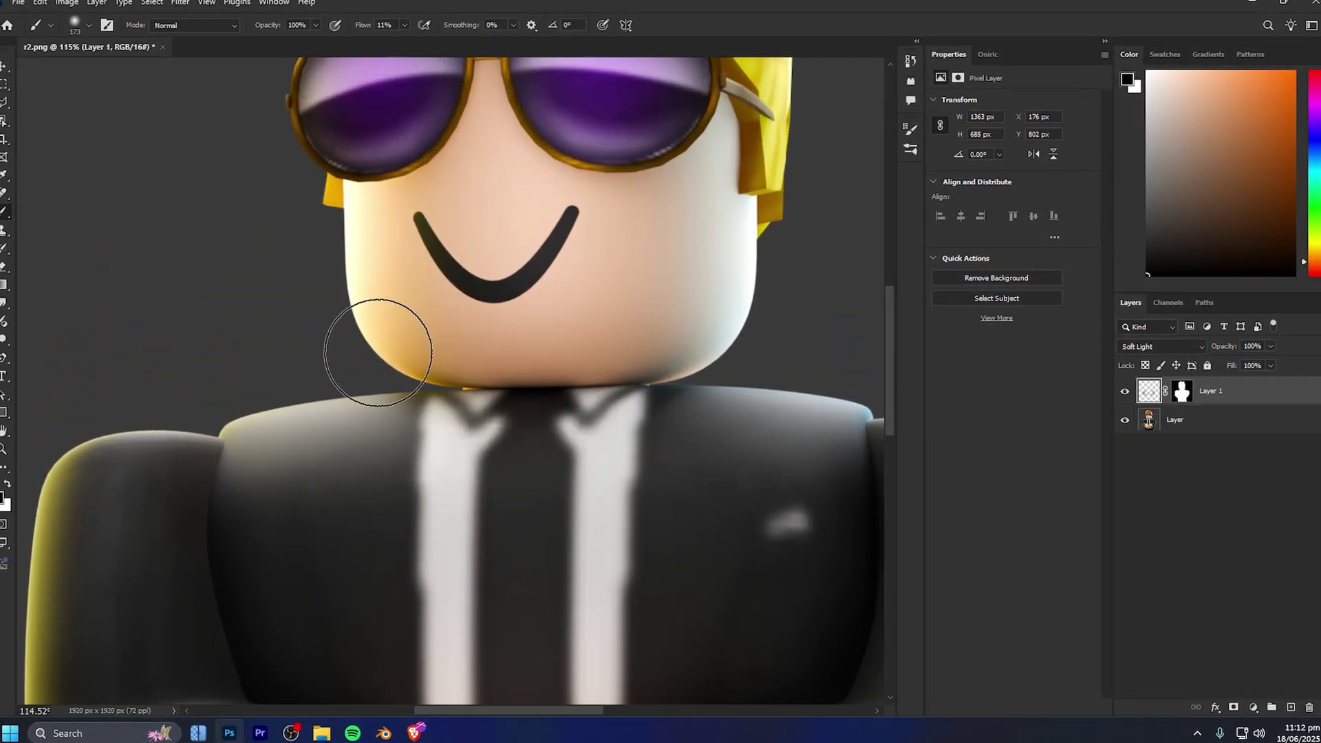
{"action": "mouse_move", "coordinate": [378, 352]}
{"action": "left_mouse_down"}
{"action": "mouse_move", "coordinate": [633, 375]}
{"action": "mouse_move", "coordinate": [722, 207]}
{"action": "left_mouse_up"}
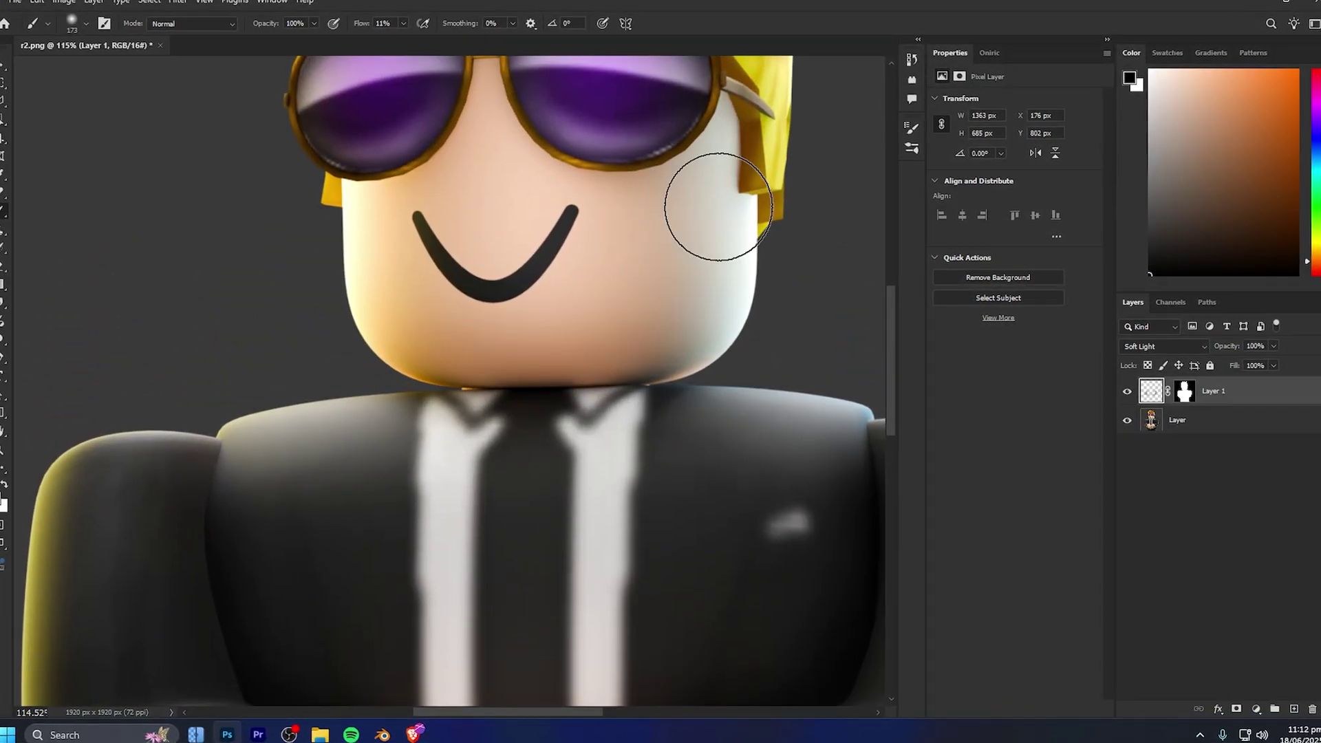
{"action": "scroll", "coordinate": [649, 321], "scroll_direction": "up", "scroll_amount": 2}
{"action": "mouse_move", "coordinate": [649, 321]}
{"action": "left_mouse_down"}
{"action": "mouse_move", "coordinate": [702, 207]}
{"action": "mouse_move", "coordinate": [401, 423]}
{"action": "mouse_move", "coordinate": [622, 431]}
{"action": "mouse_move", "coordinate": [728, 273]}
{"action": "mouse_move", "coordinate": [461, 399]}
{"action": "mouse_move", "coordinate": [339, 412]}
{"action": "mouse_move", "coordinate": [451, 177]}
{"action": "left_mouse_up"}
{"action": "scroll", "coordinate": [338, 412], "scroll_direction": "up", "scroll_amount": 2}
{"action": "scroll", "coordinate": [630, 341], "scroll_direction": "up", "scroll_amount": 1}
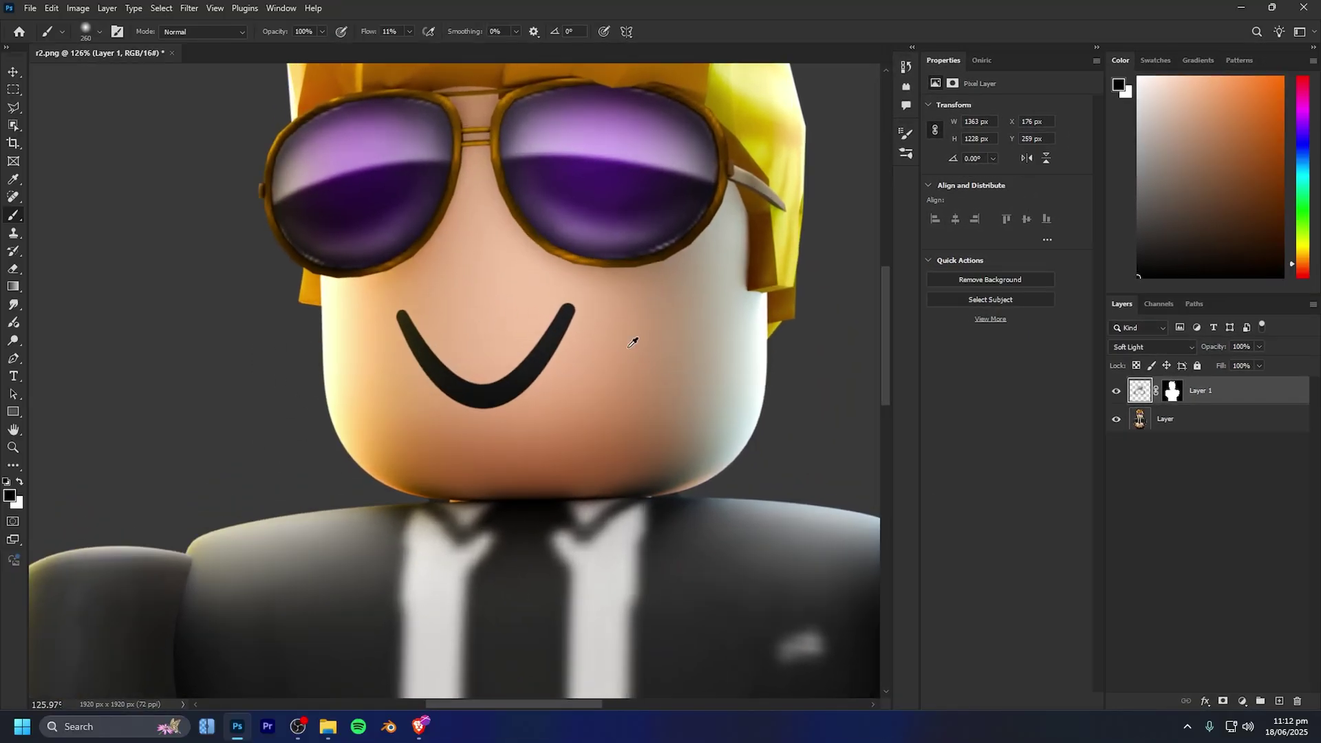
Compare the character with and without the shading by repeatedly hiding and showing Layer 1.
{"action": "scroll", "coordinate": [628, 363], "scroll_direction": "down", "scroll_amount": 3}
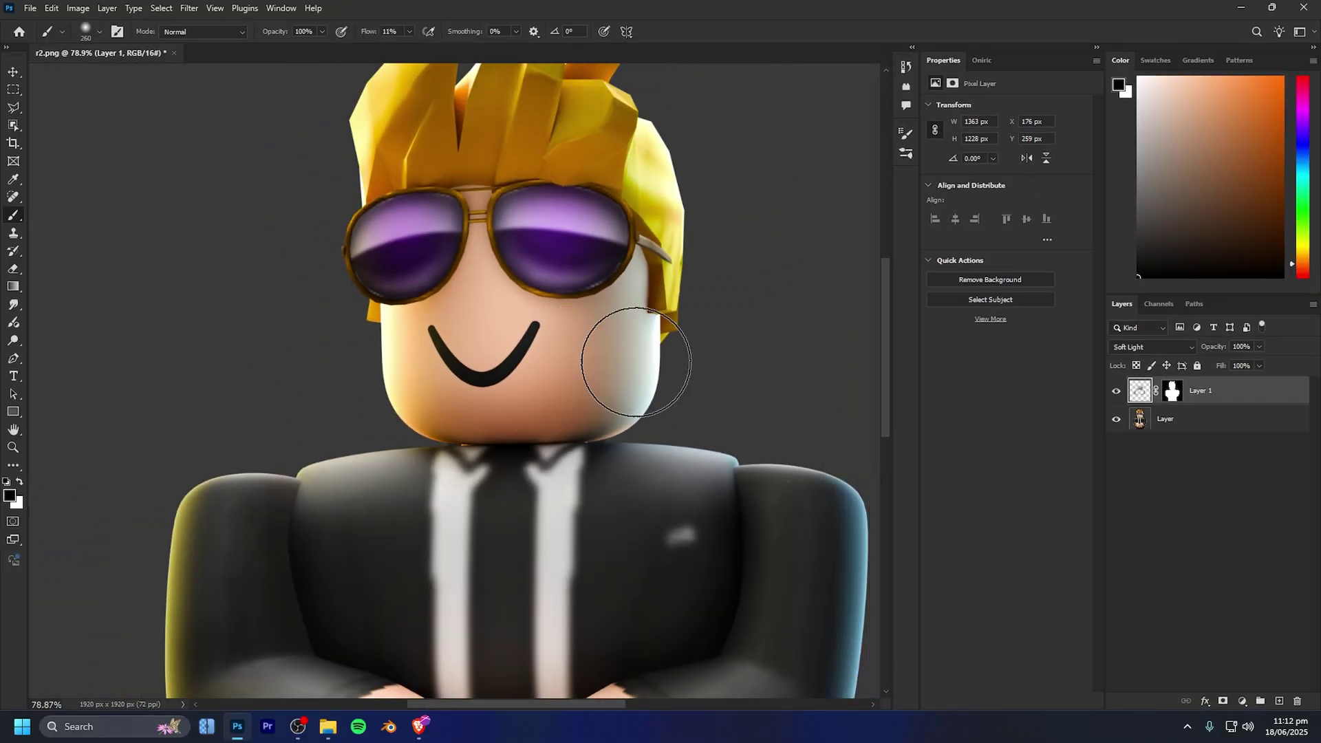
{"action": "scroll", "coordinate": [666, 405], "scroll_direction": "up", "scroll_amount": 2}
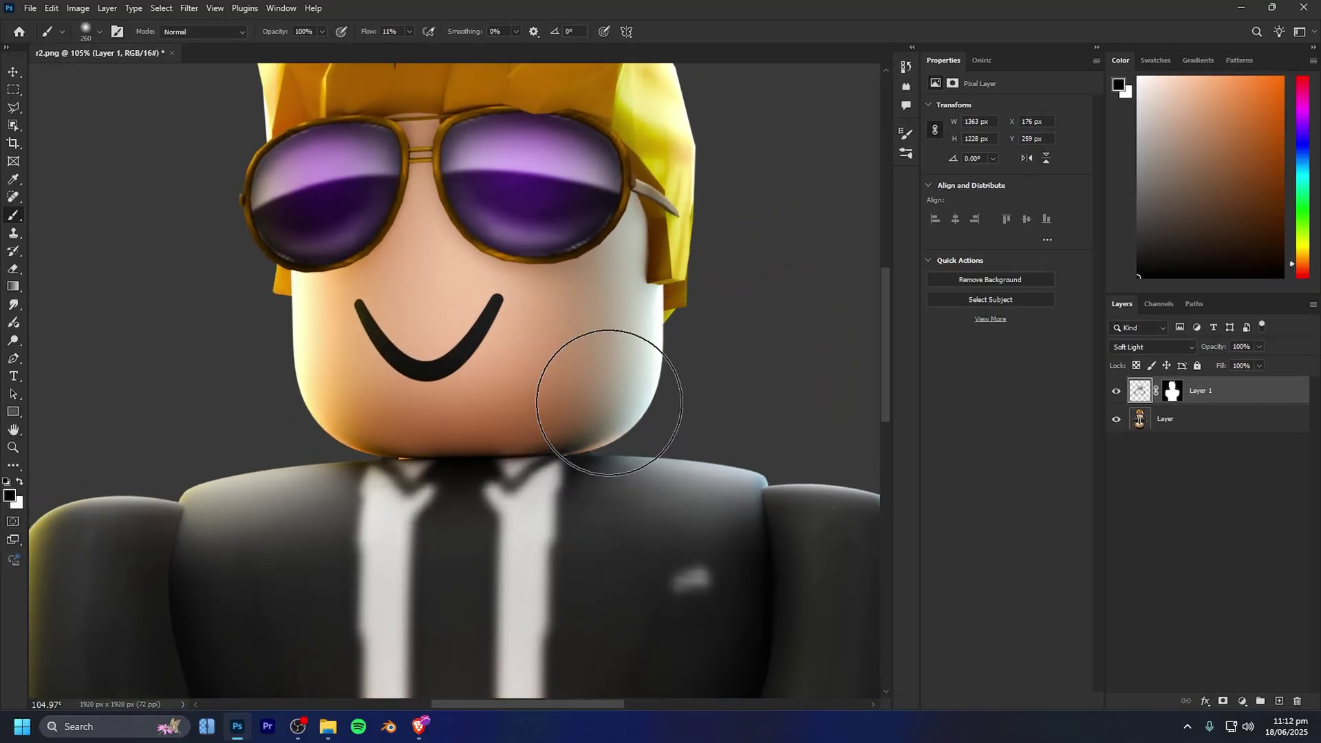
{"action": "scroll", "coordinate": [490, 348], "scroll_direction": "down", "scroll_amount": 5}
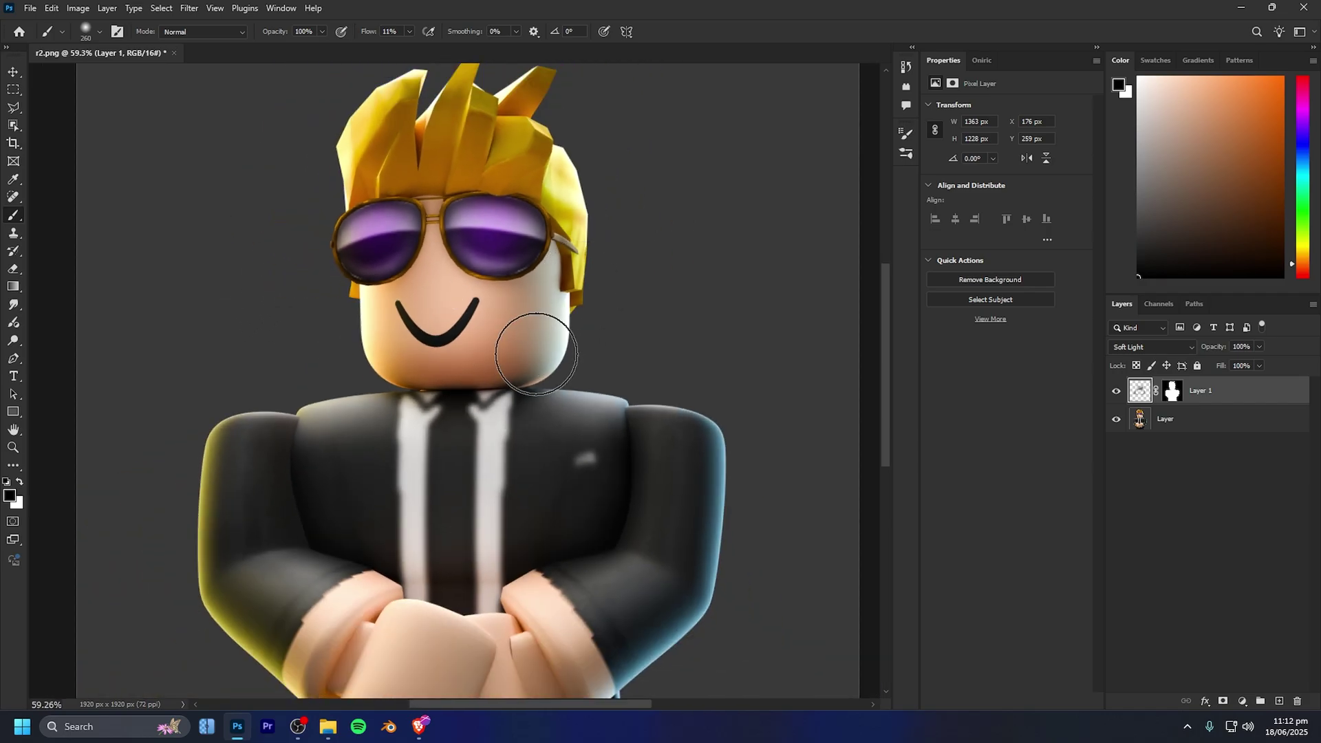
{"action": "scroll", "coordinate": [558, 416], "scroll_direction": "up", "scroll_amount": 3}
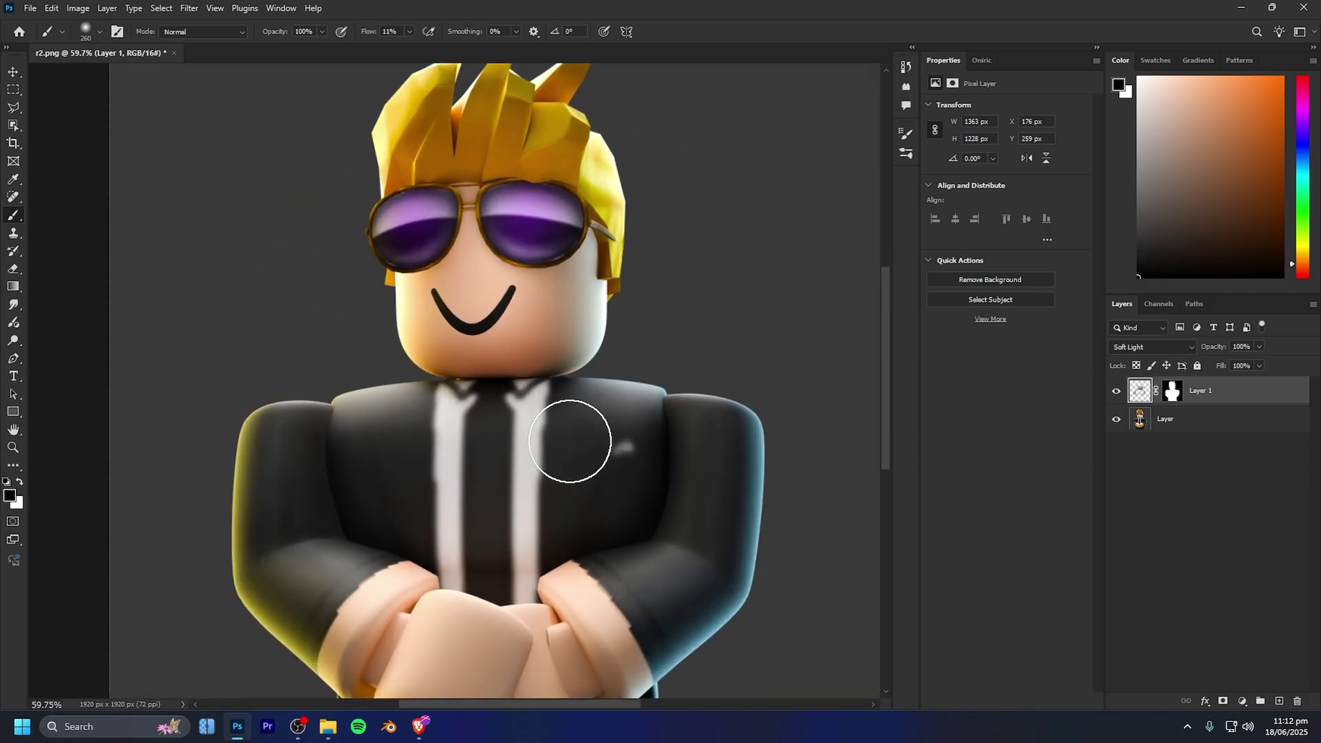
{"action": "left_click", "coordinate": [1117, 392]}
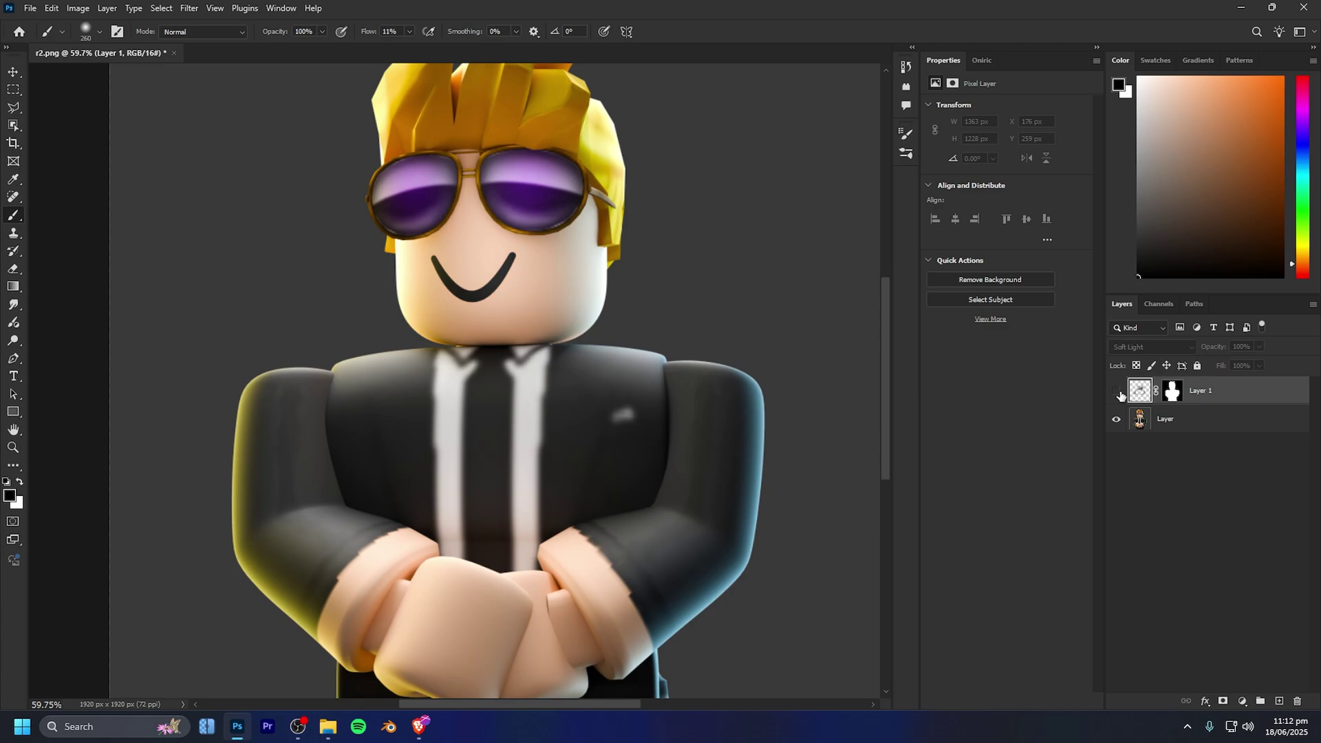
{"action": "left_click", "coordinate": [1116, 392]}
{"action": "left_click", "coordinate": [1116, 392]}
{"action": "left_click", "coordinate": [1117, 392]}
{"action": "left_click", "coordinate": [1117, 393]}
{"action": "left_click", "coordinate": [1117, 392]}
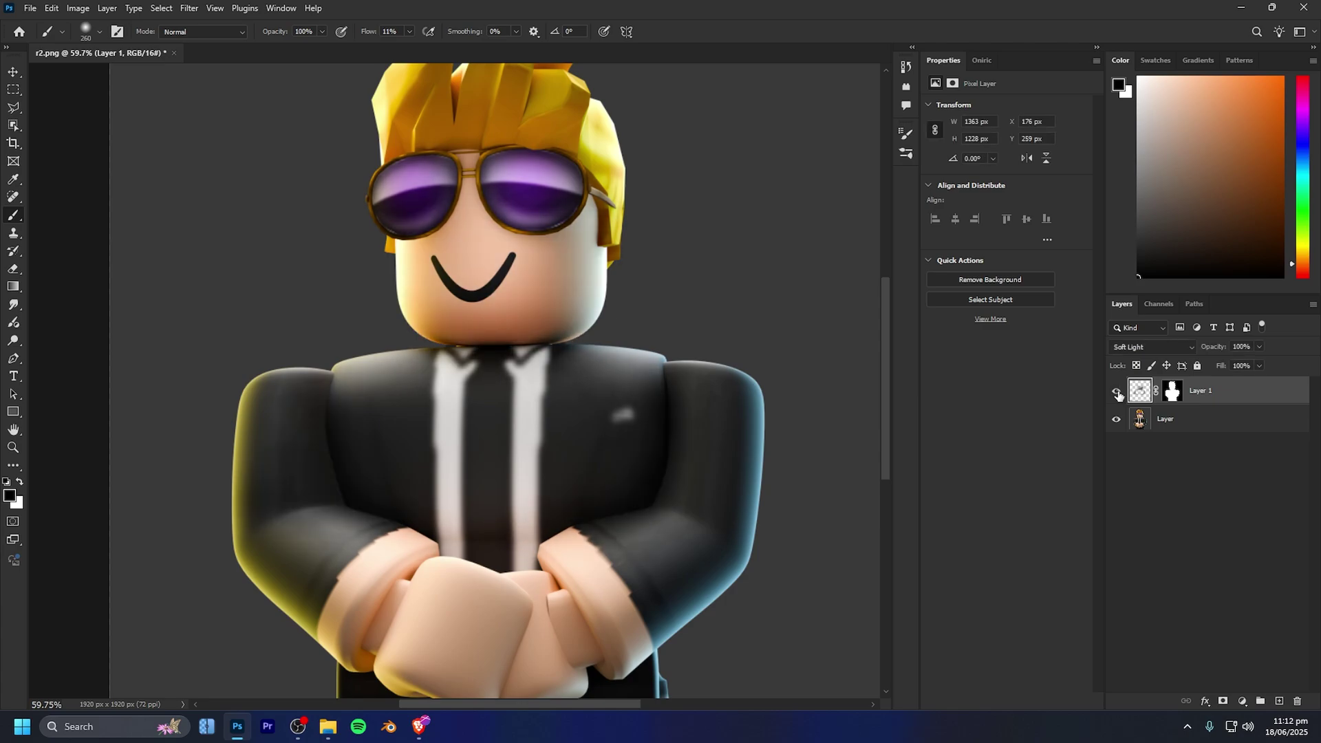
{"action": "left_click", "coordinate": [1116, 393]}
{"action": "left_click", "coordinate": [1116, 392]}
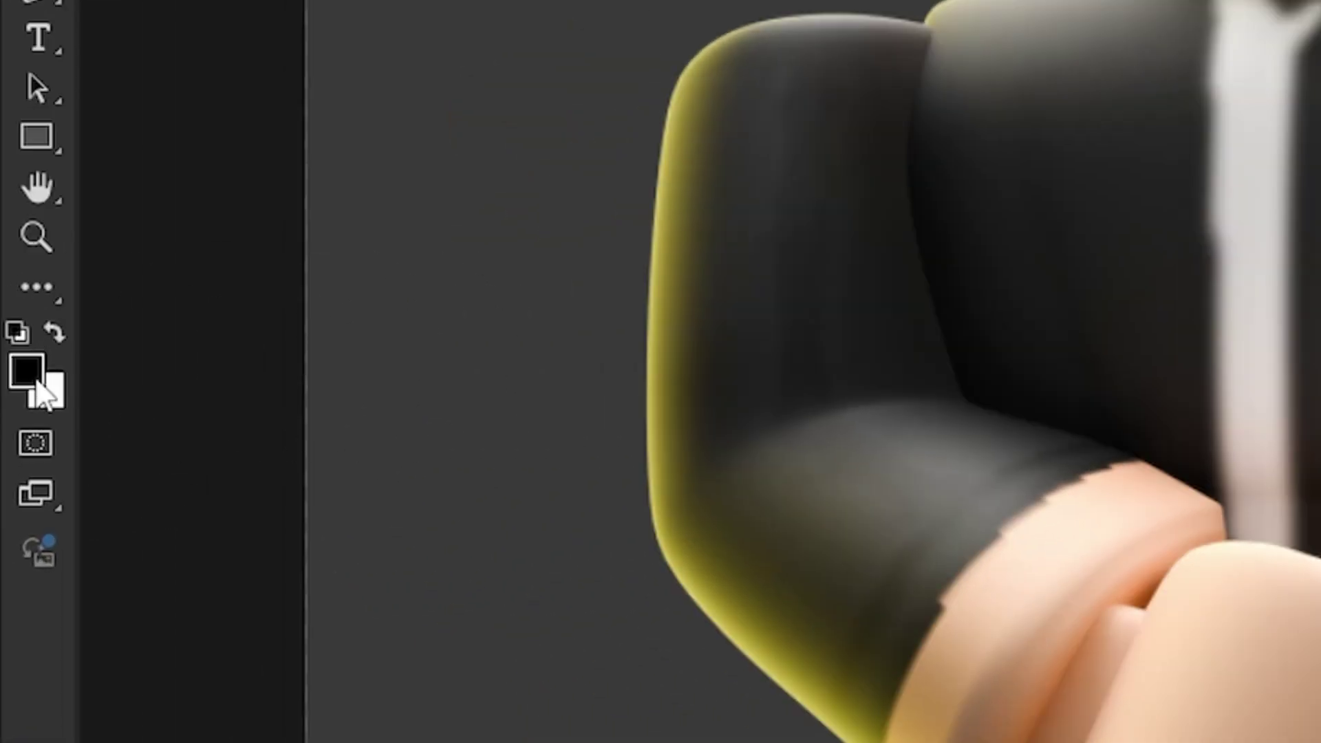
Swap the foreground and background colours so that the brush paints white.
{"action": "key", "text": "x"}
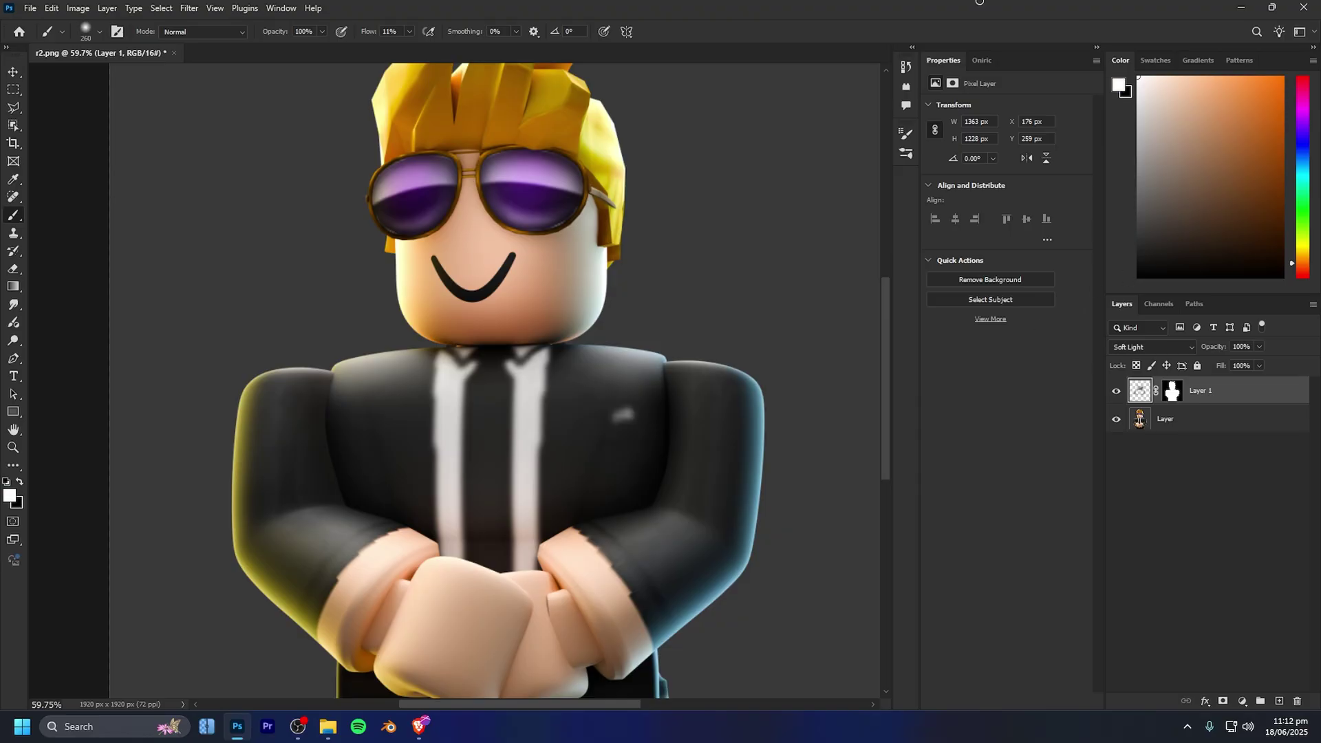
Paint soft white highlights on the hair and sunglasses area, enlarging the brush to 331 px for the middle of the face.
{"action": "scroll", "coordinate": [339, 280], "scroll_direction": "up", "scroll_amount": 8}
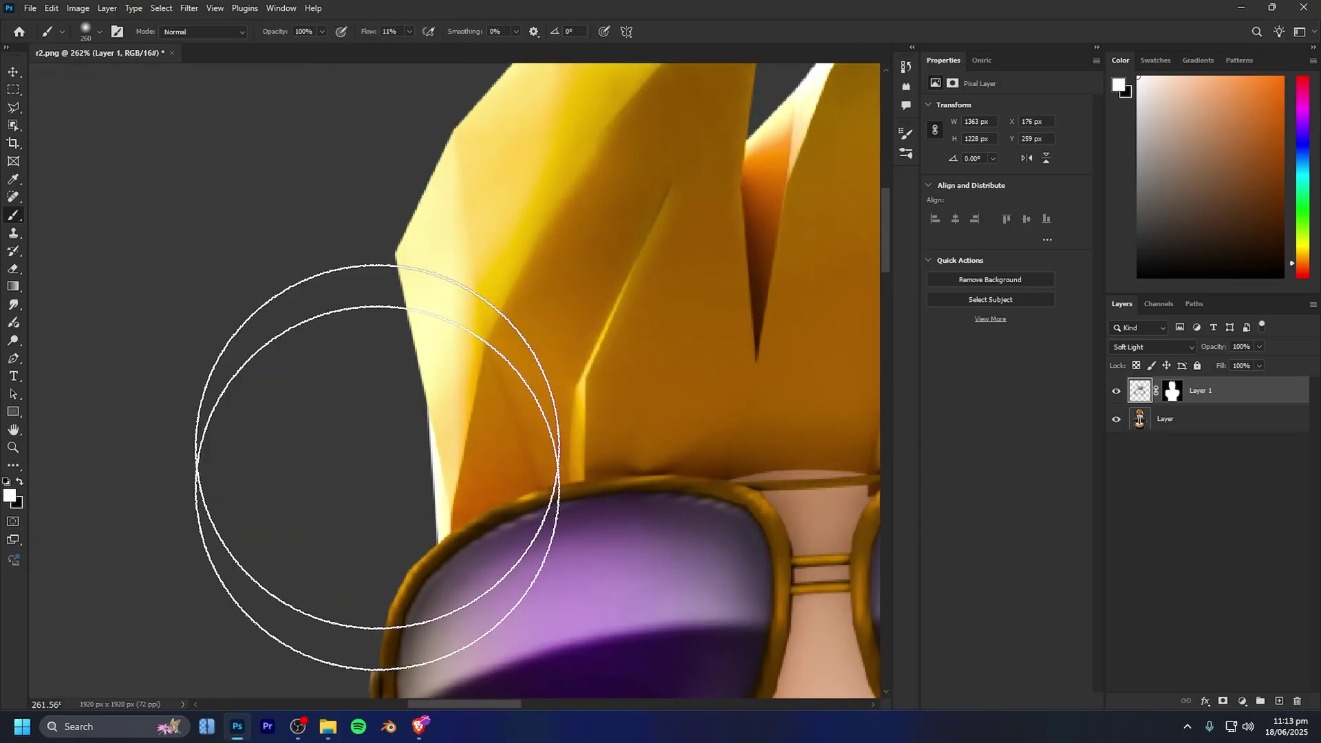
{"action": "scroll", "coordinate": [377, 466], "scroll_direction": "down", "scroll_amount": 8}
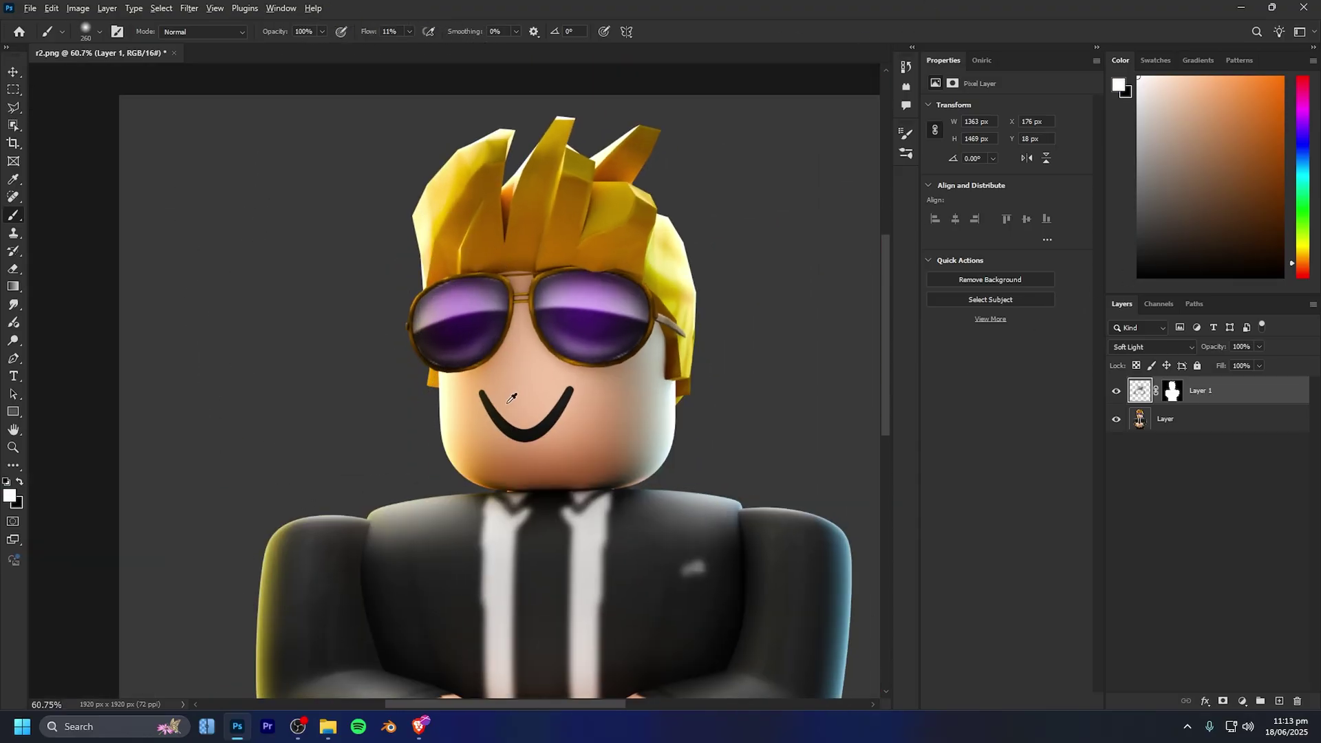
{"action": "scroll", "coordinate": [508, 403], "scroll_direction": "up", "scroll_amount": 3}
{"action": "left_click_drag", "start_coordinate": [494, 393], "coordinate": [520, 394]}
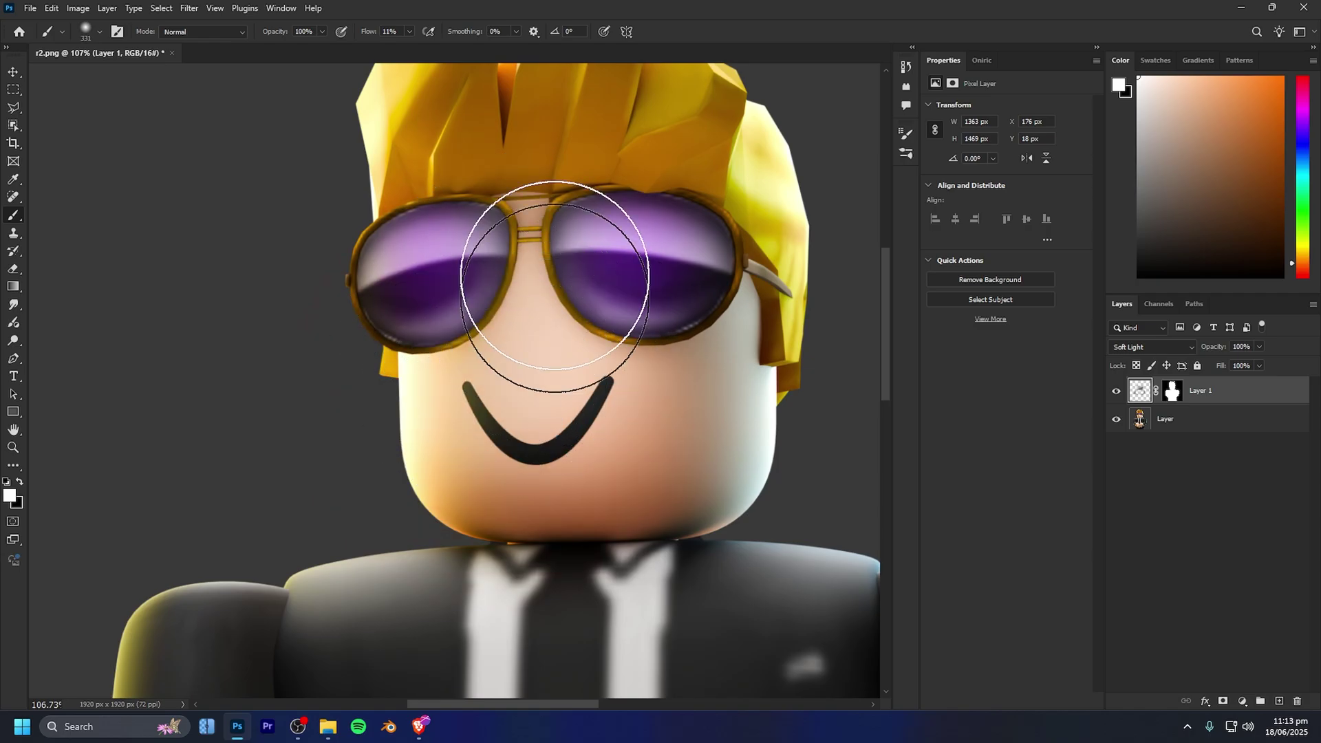
{"action": "scroll", "coordinate": [653, 430], "scroll_direction": "down", "scroll_amount": 3}
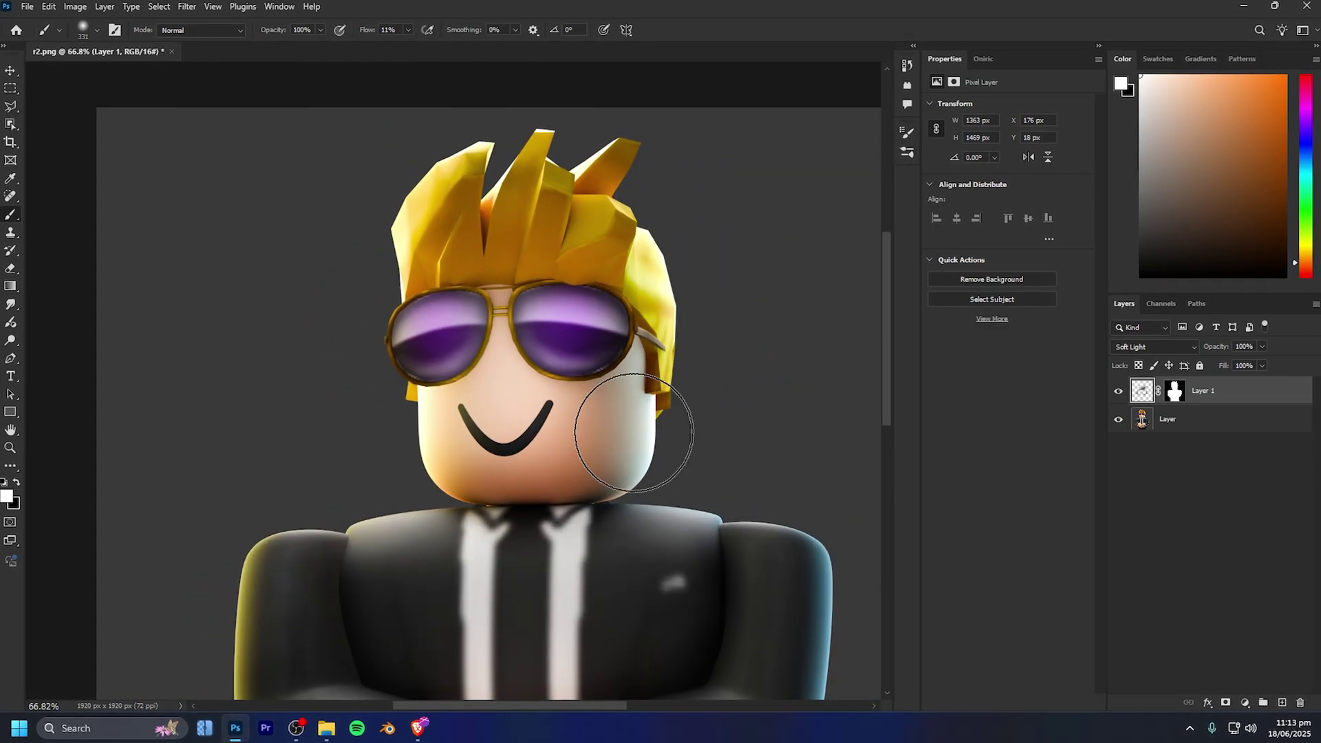
Switch the brush colour to black, reduce it to 256 px, and softly shade the sunglasses lenses and the side of the jaw.
{"action": "key", "text": "x"}
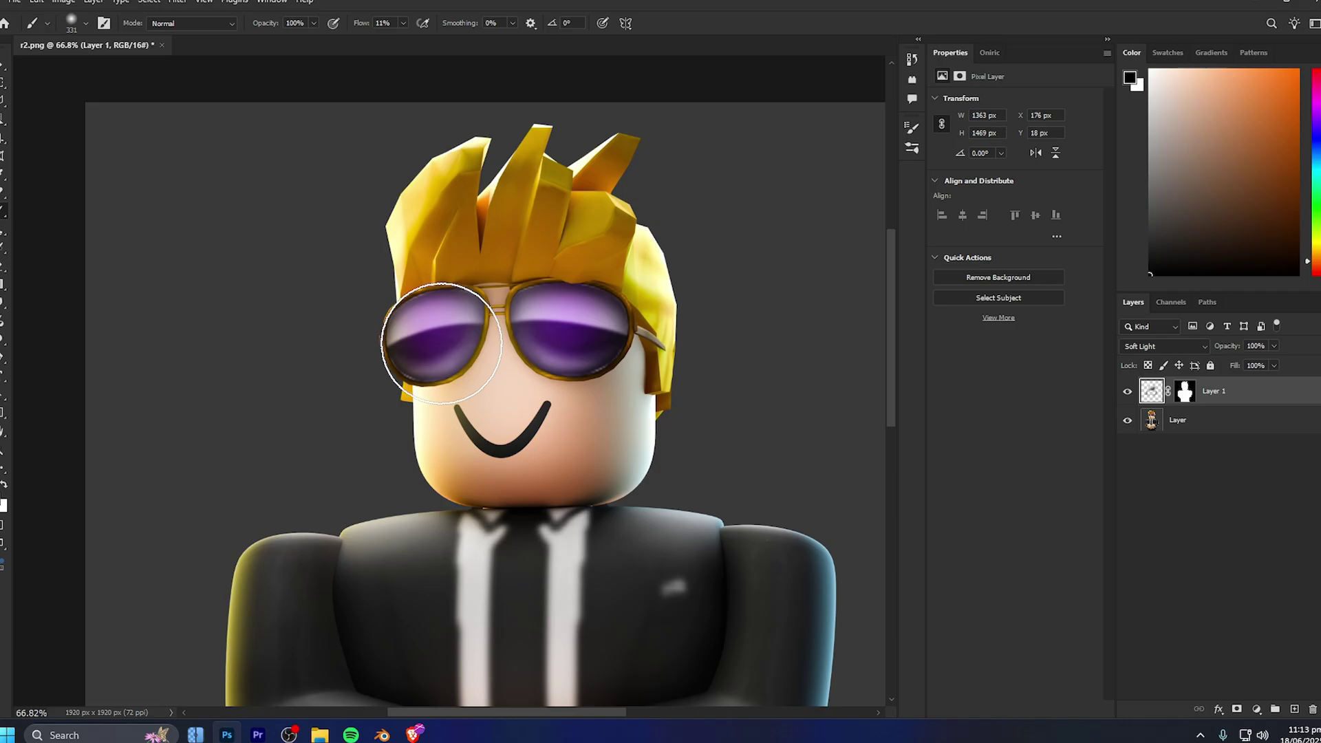
{"action": "left_click_drag", "start_coordinate": [447, 318], "coordinate": [417, 327]}
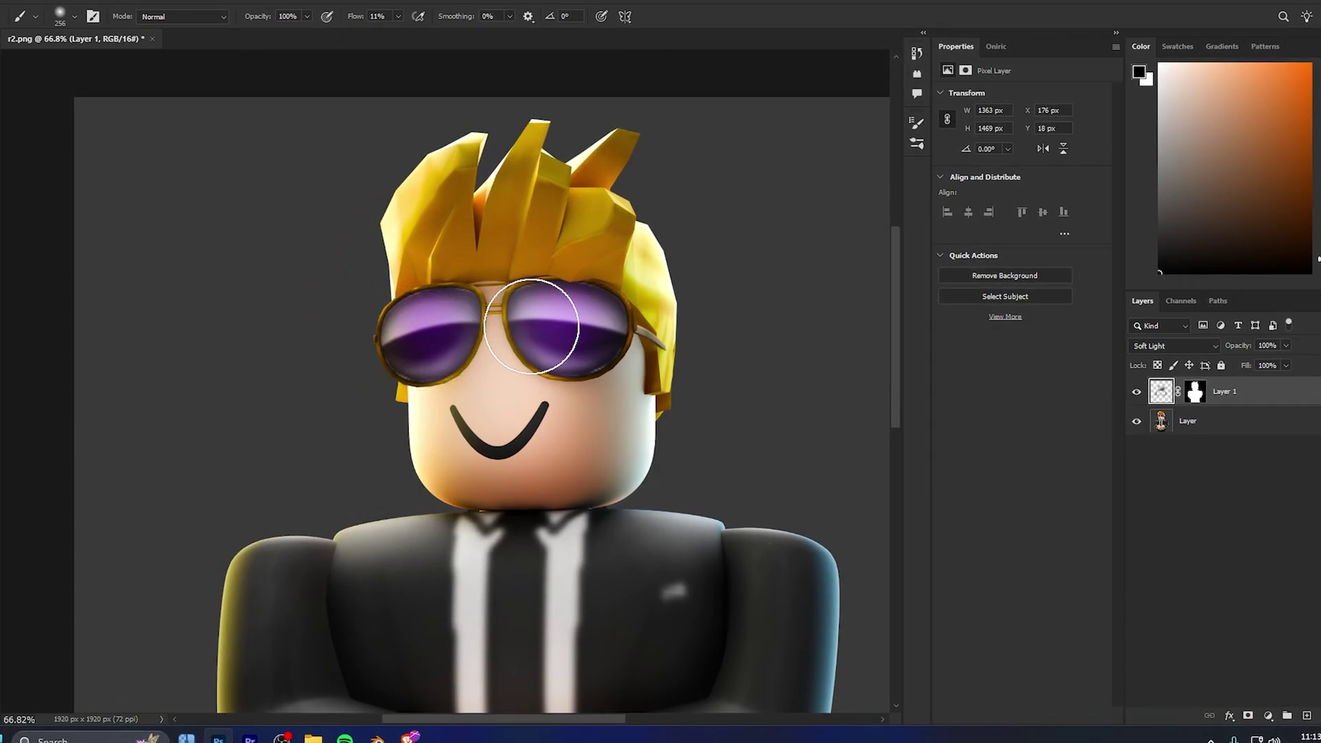
{"action": "left_click_drag", "start_coordinate": [542, 319], "coordinate": [590, 333]}
{"action": "scroll", "coordinate": [637, 390], "scroll_direction": "down", "scroll_amount": 1}
{"action": "left_click_drag", "start_coordinate": [669, 474], "coordinate": [611, 407]}
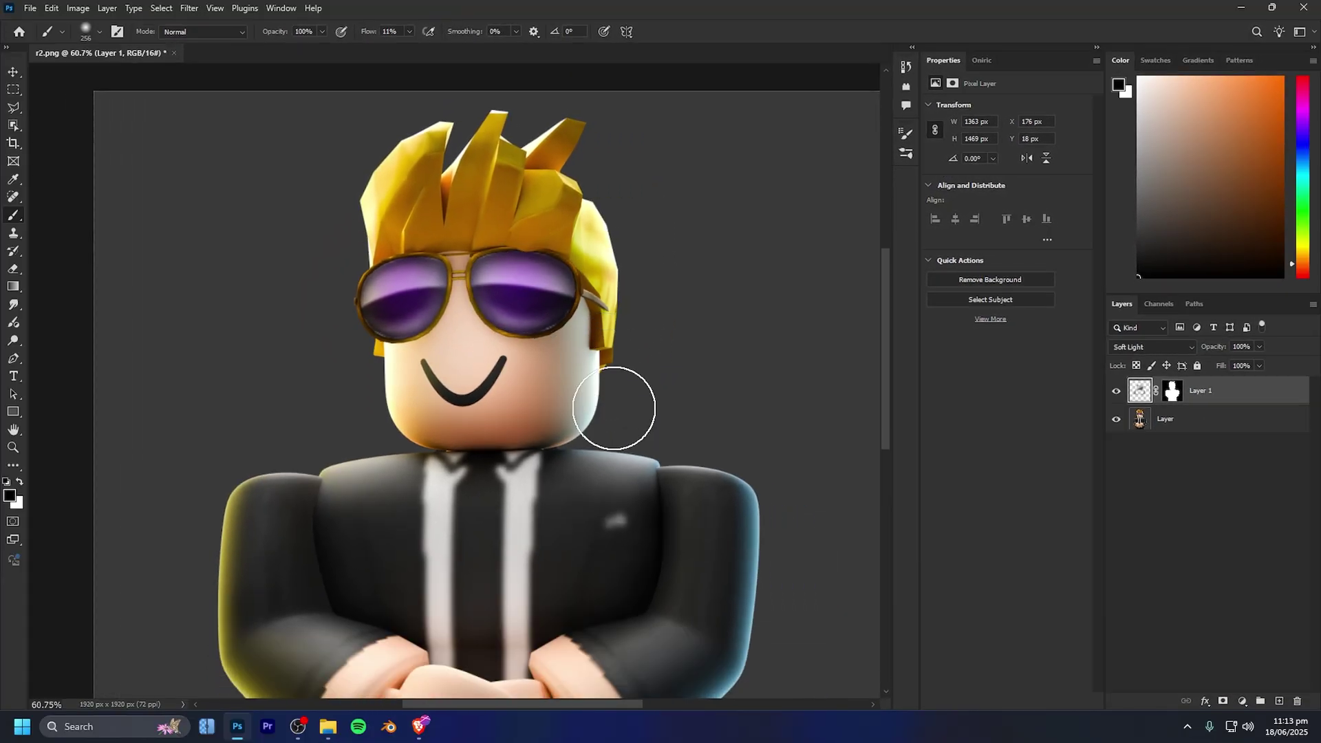
Compare the render with and without the painted shading by toggling Layer 1's visibility several times.
{"action": "left_click", "coordinate": [1139, 393]}
{"action": "left_click", "coordinate": [1116, 390]}
{"action": "left_click", "coordinate": [1117, 391]}
{"action": "left_click", "coordinate": [1117, 391]}
{"action": "left_click", "coordinate": [1117, 391]}
{"action": "left_click", "coordinate": [1116, 391]}
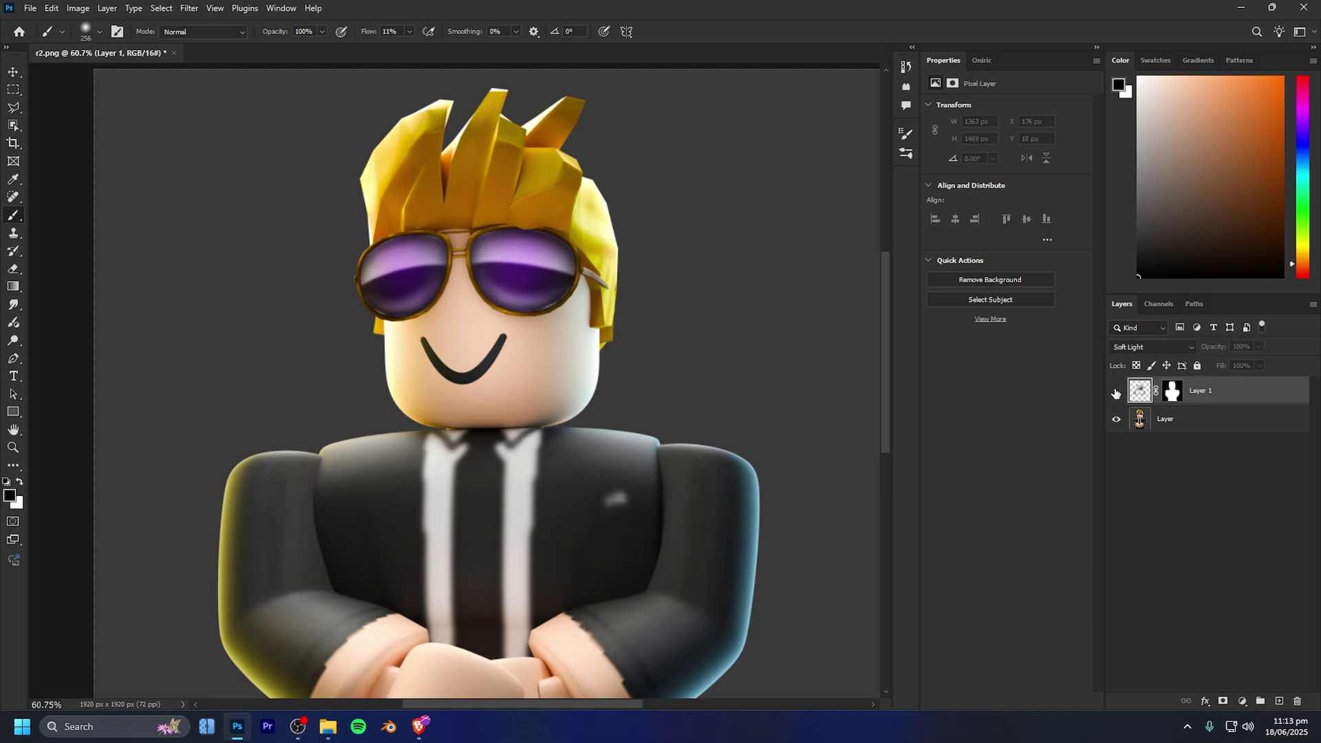
{"action": "left_click", "coordinate": [1117, 390]}
Deepen the black shading along the chin and neck, reducing the brush to 94 px.
{"action": "scroll", "coordinate": [629, 407], "scroll_direction": "up", "scroll_amount": 2}
{"action": "scroll", "coordinate": [630, 407], "scroll_direction": "up", "scroll_amount": 4}
{"action": "left_click_drag", "start_coordinate": [277, 309], "coordinate": [365, 313]}
{"action": "scroll", "coordinate": [565, 391], "scroll_direction": "down", "scroll_amount": 2}
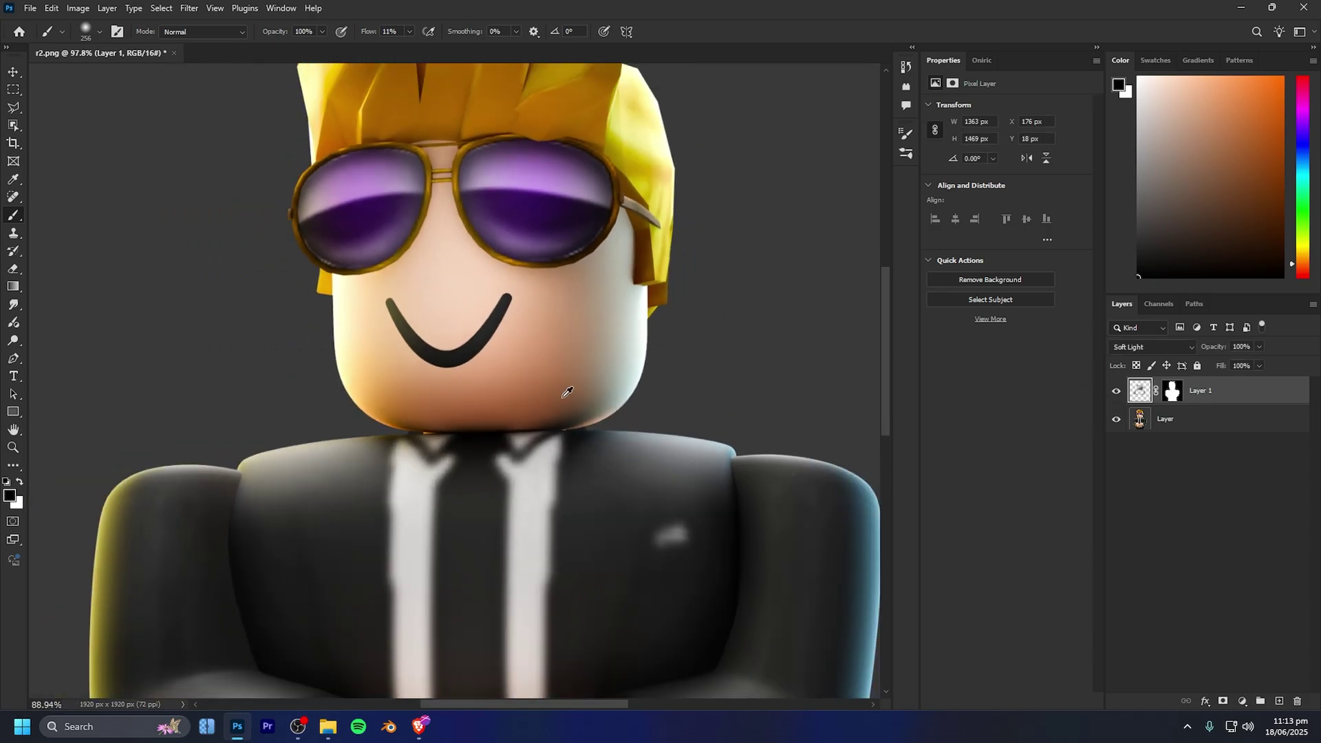
{"action": "scroll", "coordinate": [568, 416], "scroll_direction": "up", "scroll_amount": 6}
{"action": "left_click_drag", "start_coordinate": [574, 417], "coordinate": [454, 415]}
{"action": "scroll", "coordinate": [497, 414], "scroll_direction": "down", "scroll_amount": 10}
{"action": "scroll", "coordinate": [365, 447], "scroll_direction": "up", "scroll_amount": 6}
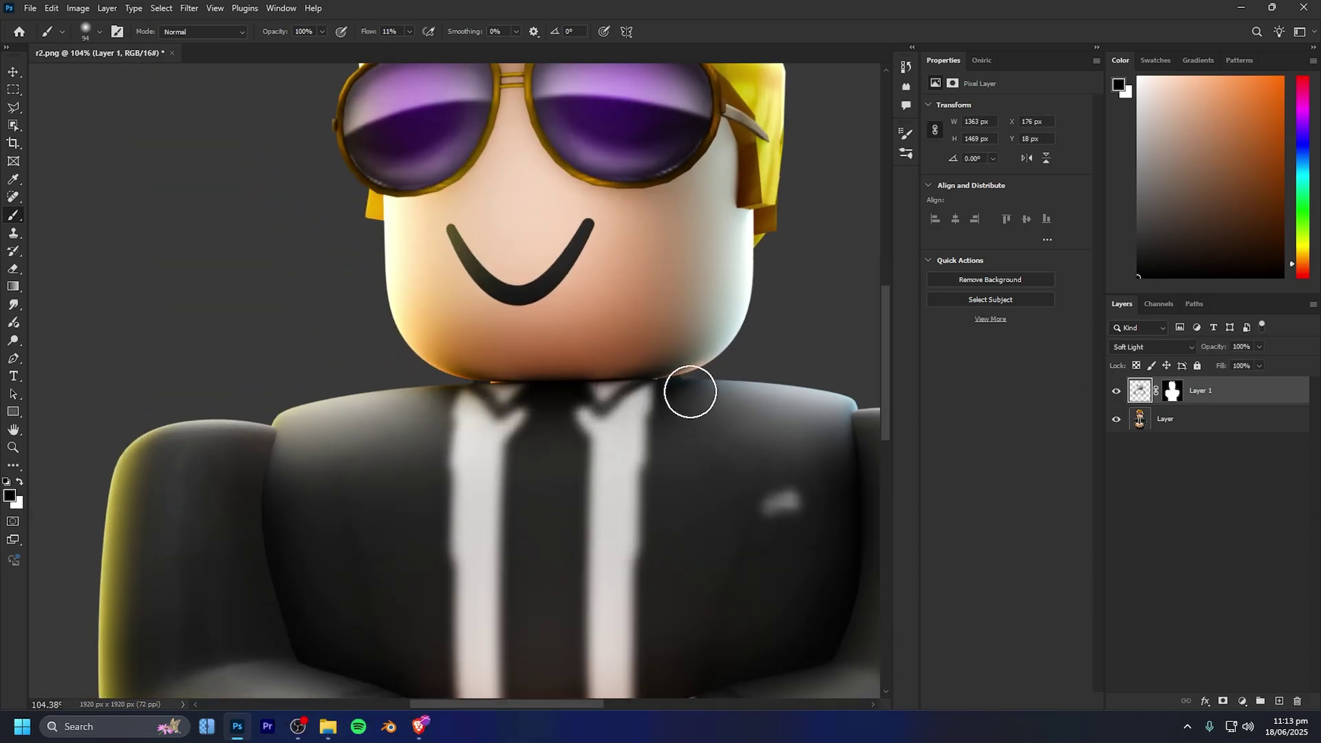
Paint white highlights along the suit's shoulders and arm edges, and soft black shading on the sleeves and torso with a larger brush.
{"action": "scroll", "coordinate": [639, 372], "scroll_direction": "down", "scroll_amount": 5}
{"action": "scroll", "coordinate": [402, 342], "scroll_direction": "up", "scroll_amount": 5}
{"action": "key", "text": "x"}
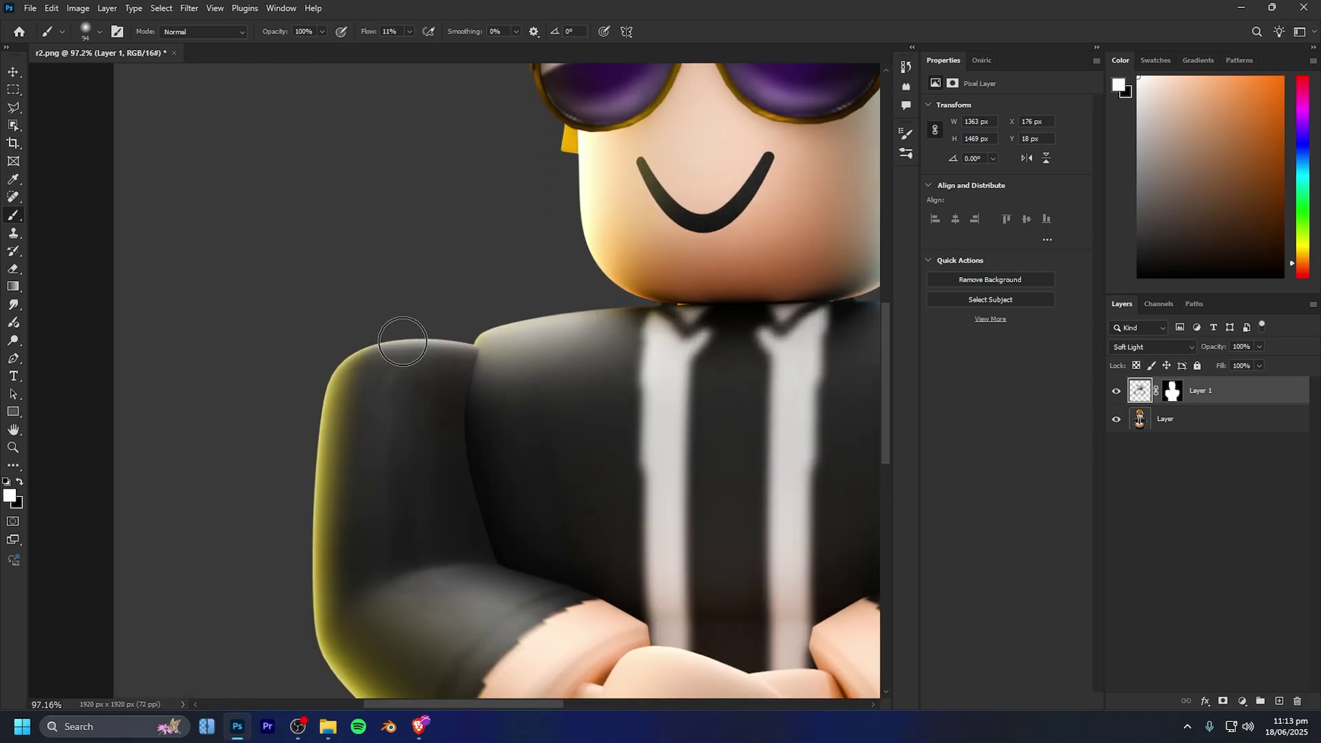
{"action": "left_click_drag", "start_coordinate": [353, 360], "coordinate": [335, 475]}
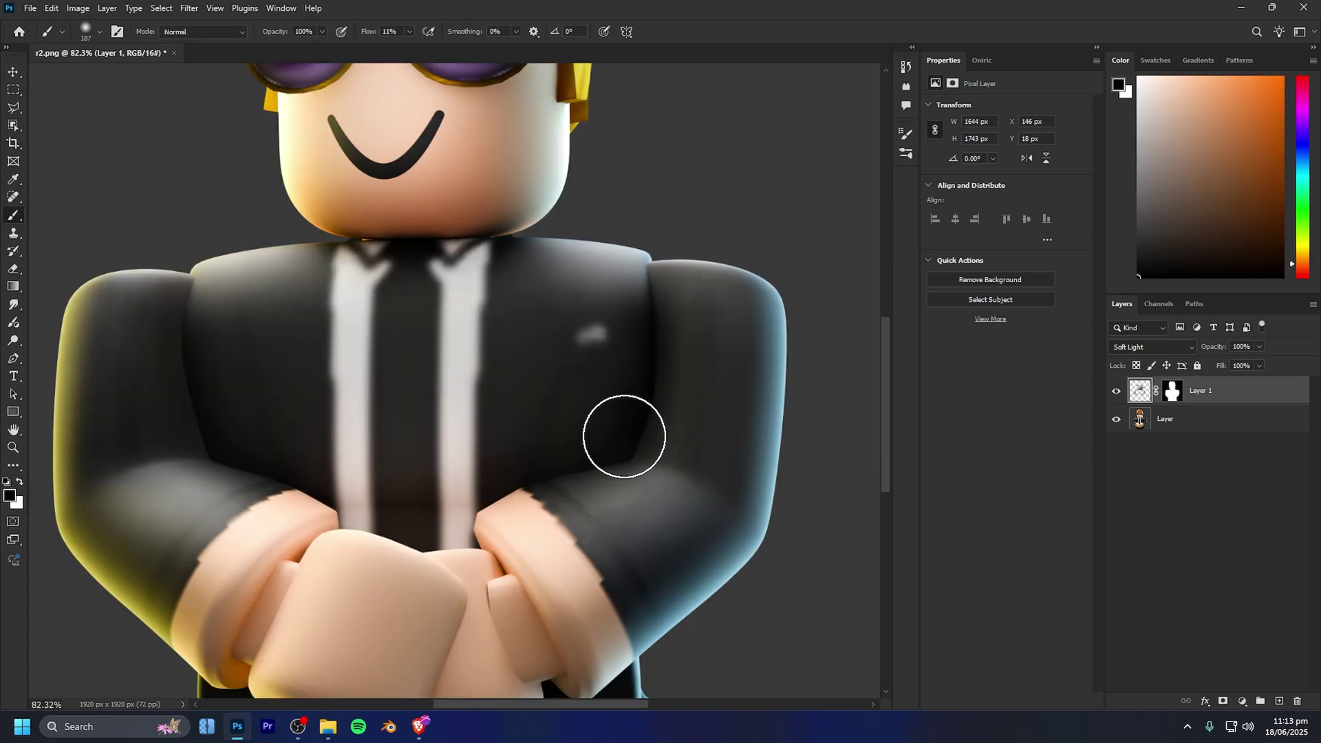
{"action": "left_click_drag", "start_coordinate": [689, 377], "coordinate": [748, 377]}
{"action": "scroll", "coordinate": [725, 391], "scroll_direction": "down", "scroll_amount": 3}
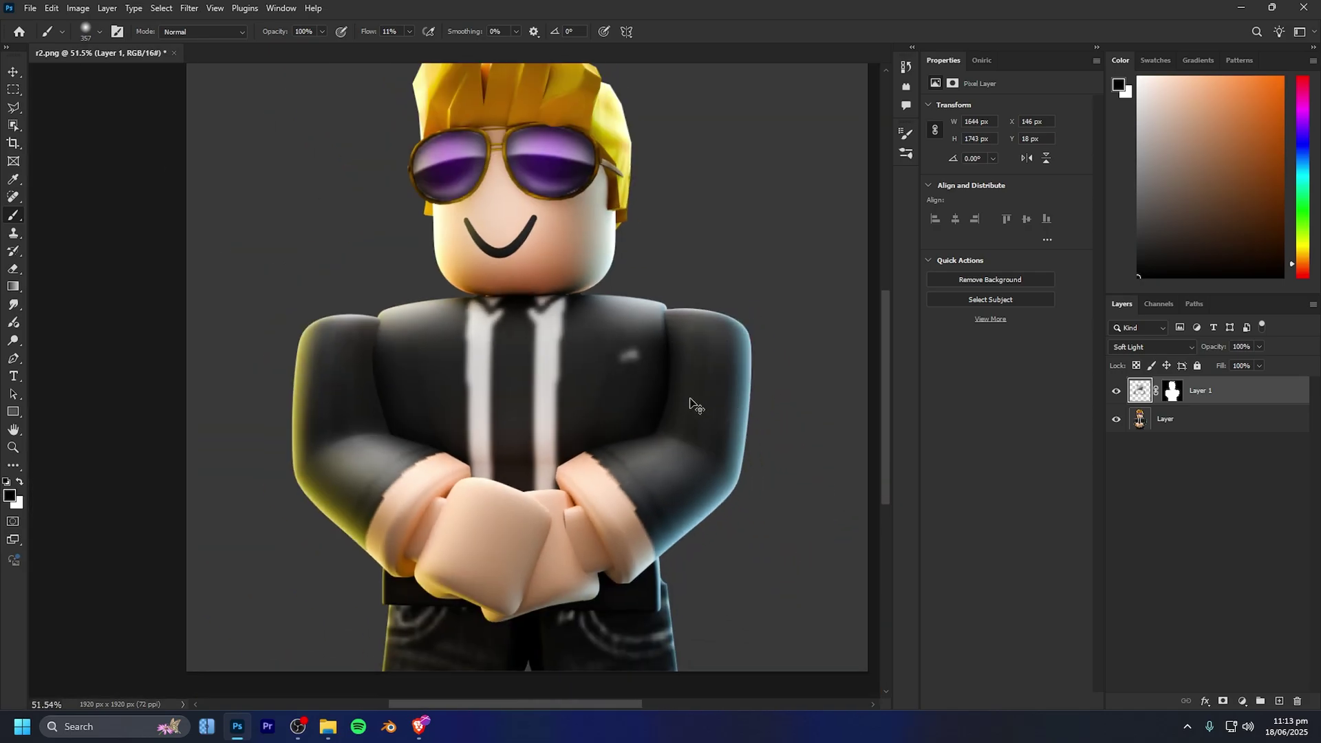
{"action": "scroll", "coordinate": [684, 392], "scroll_direction": "up", "scroll_amount": 3}
{"action": "scroll", "coordinate": [629, 402], "scroll_direction": "down", "scroll_amount": 3}
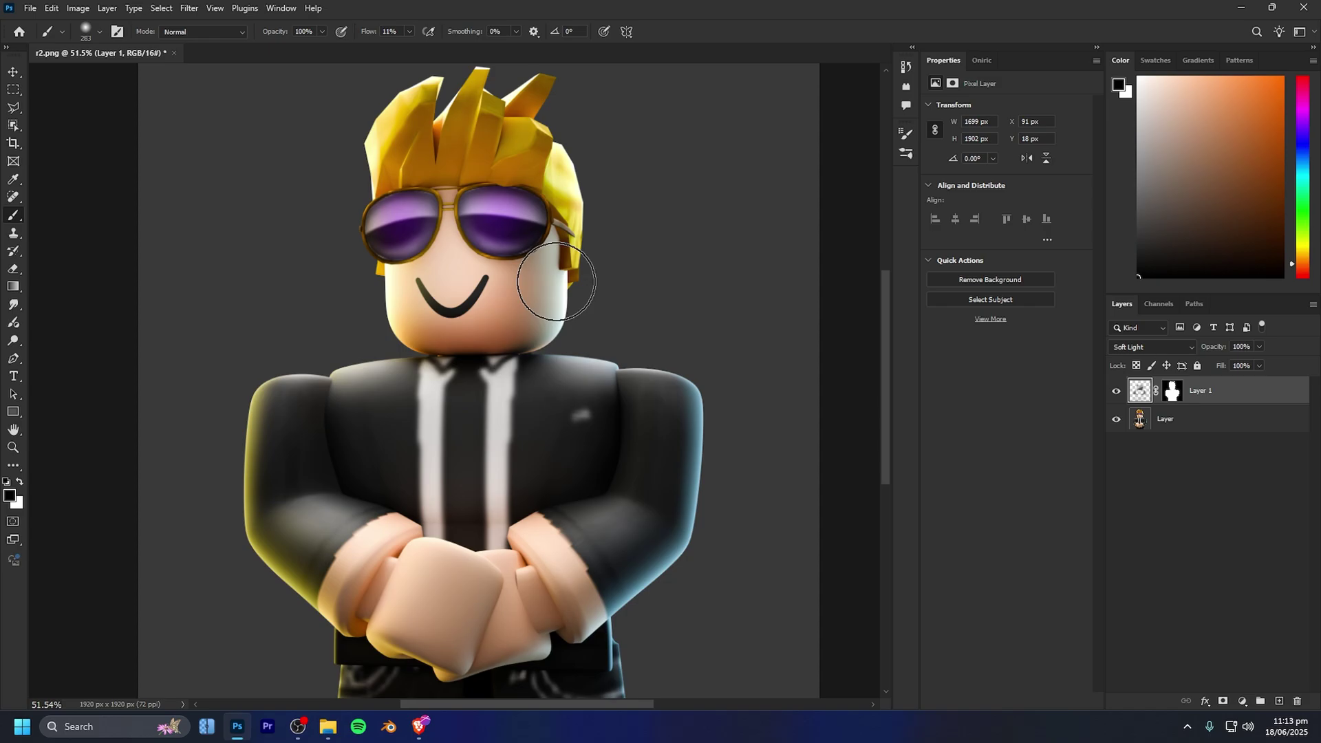
Darken the gaps between the front hair spikes in black with a 35 px soft brush.
{"action": "scroll", "coordinate": [556, 282], "scroll_direction": "up", "scroll_amount": 2}
{"action": "scroll", "coordinate": [436, 206], "scroll_direction": "up", "scroll_amount": 6}
{"action": "left_click_drag", "start_coordinate": [448, 295], "coordinate": [247, 328]}
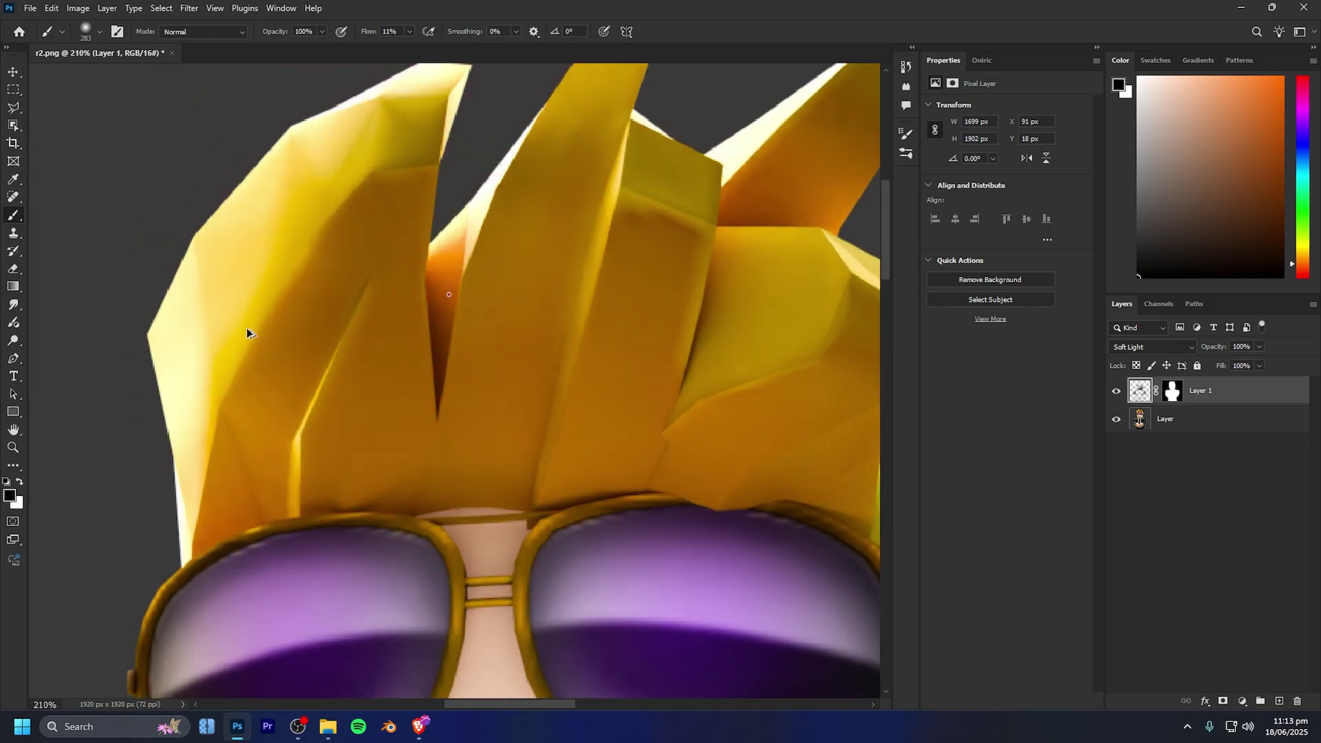
{"action": "scroll", "coordinate": [459, 289], "scroll_direction": "down", "scroll_amount": 5}
{"action": "scroll", "coordinate": [547, 357], "scroll_direction": "up", "scroll_amount": 3}
{"action": "left_click_drag", "start_coordinate": [459, 354], "coordinate": [475, 352]}
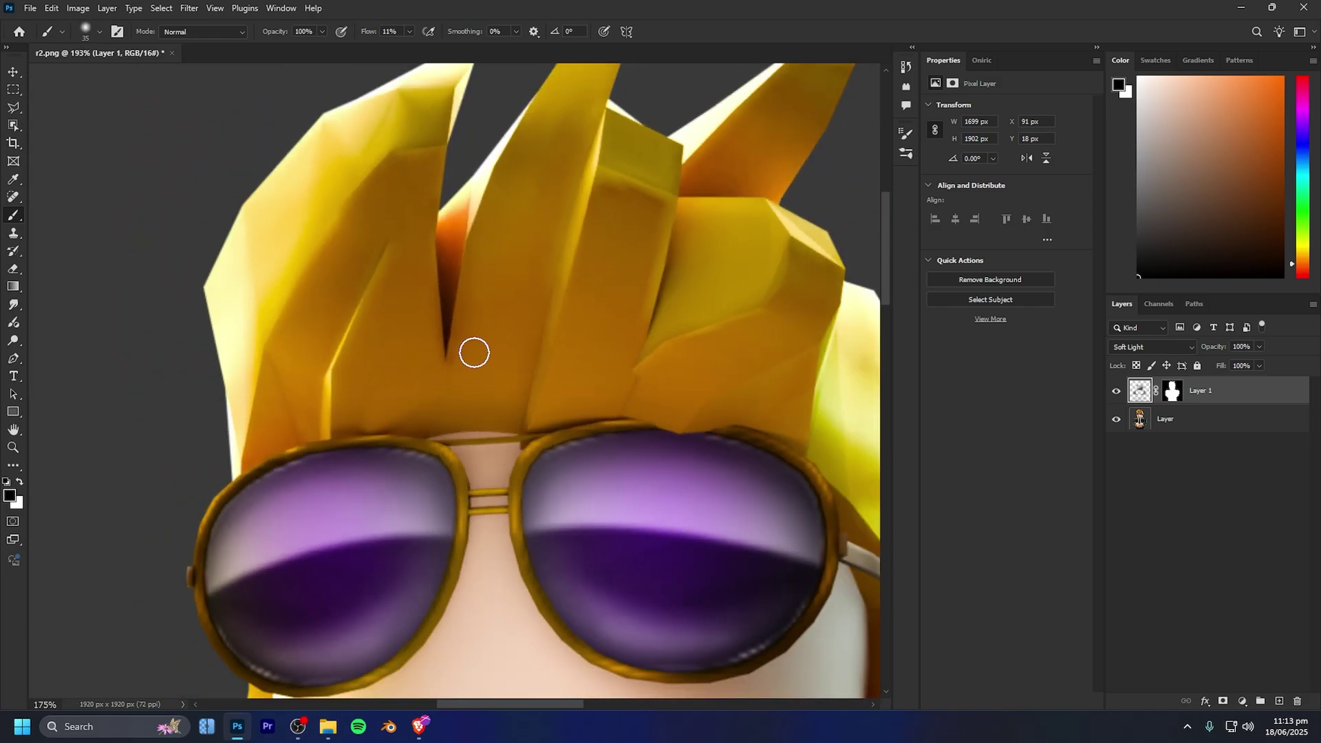
{"action": "scroll", "coordinate": [600, 321], "scroll_direction": "down", "scroll_amount": 3}
{"action": "scroll", "coordinate": [595, 352], "scroll_direction": "down", "scroll_amount": 4}
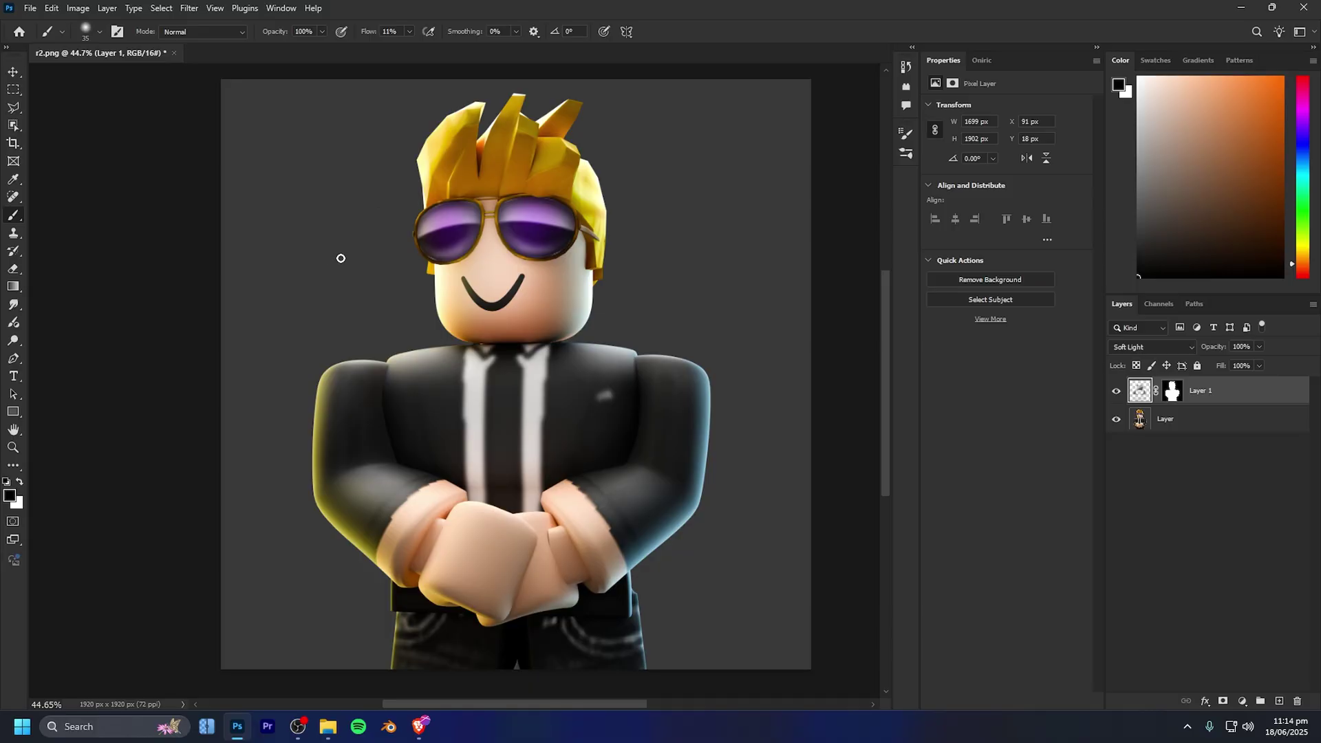
Make white the foreground colour and change Layer 1's blending mode from Soft Light to Overlay.
{"action": "scroll", "coordinate": [340, 258], "scroll_direction": "right", "scroll_amount": 2}
{"action": "left_click", "coordinate": [20, 482]}
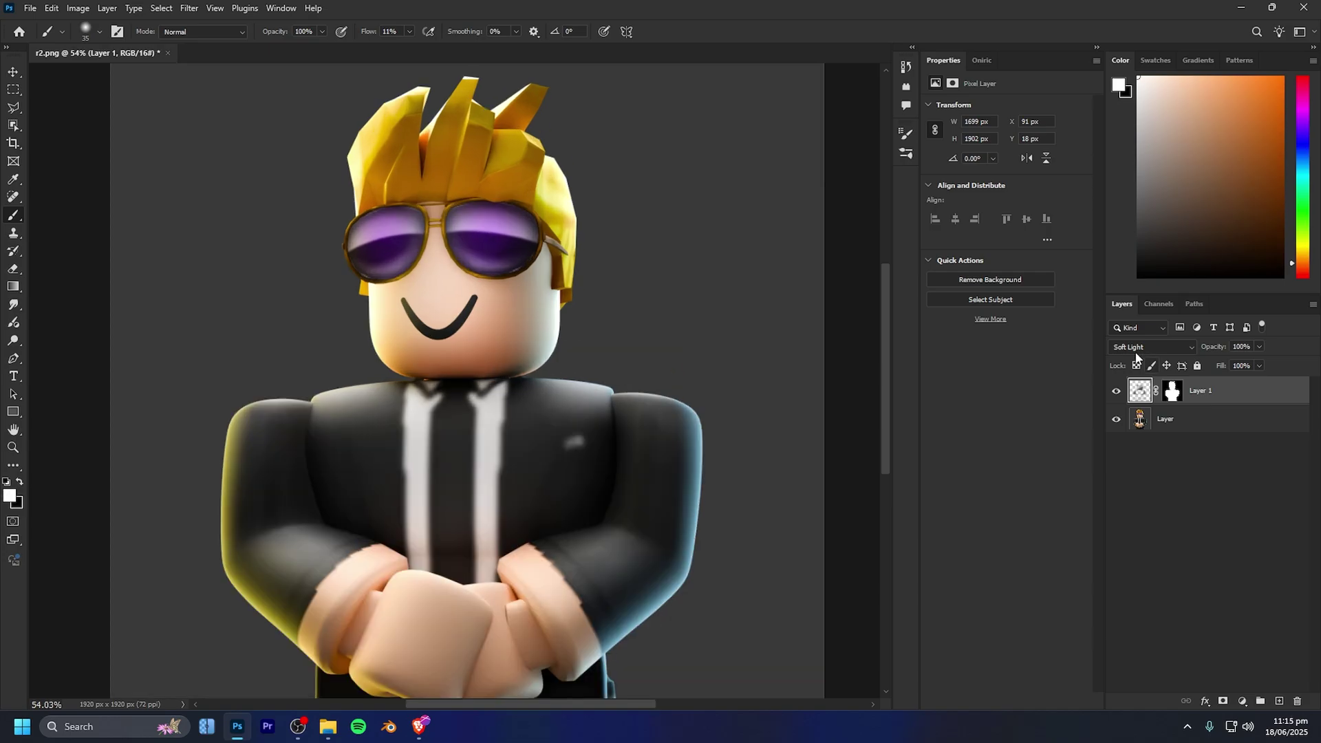
{"action": "left_click", "coordinate": [1151, 346]}
{"action": "left_click", "coordinate": [1139, 516]}
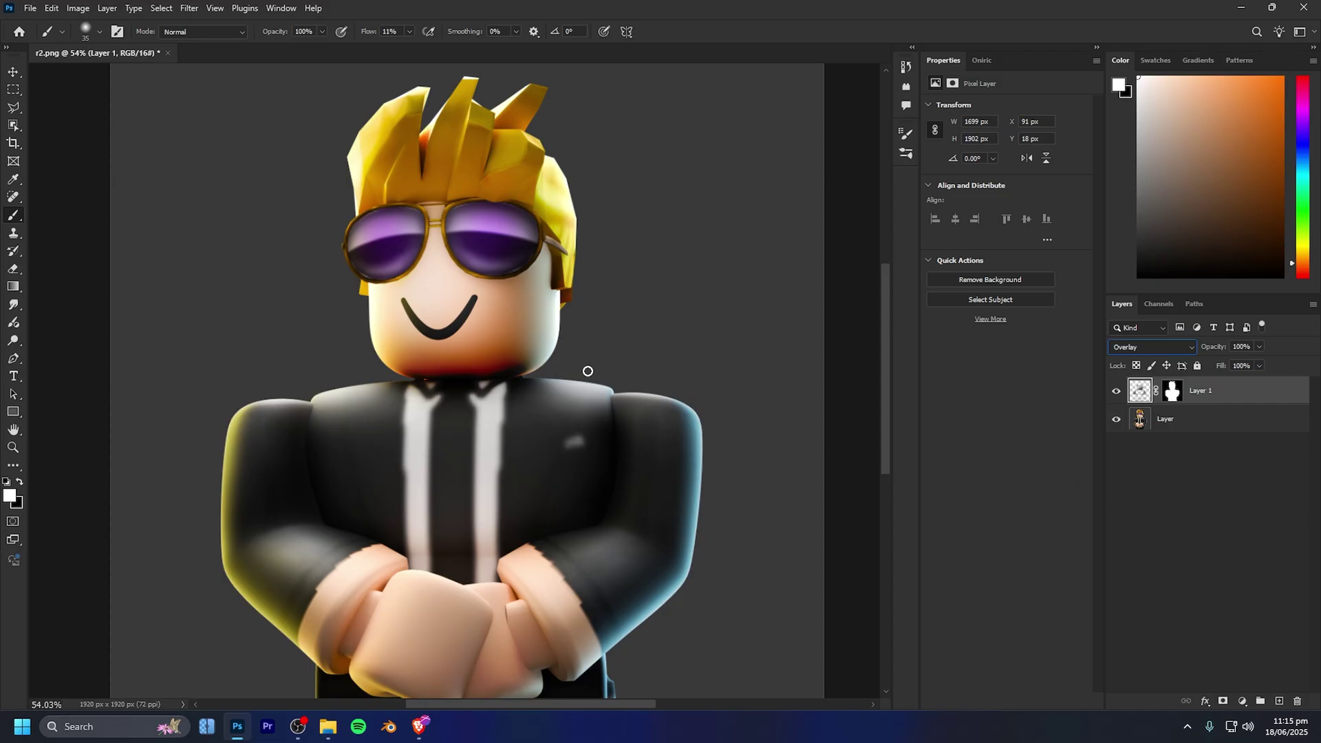
Examine how the Overlay blending mode affects the shading around the chin, face and collar.
{"action": "scroll", "coordinate": [481, 380], "scroll_direction": "up", "scroll_amount": 10}
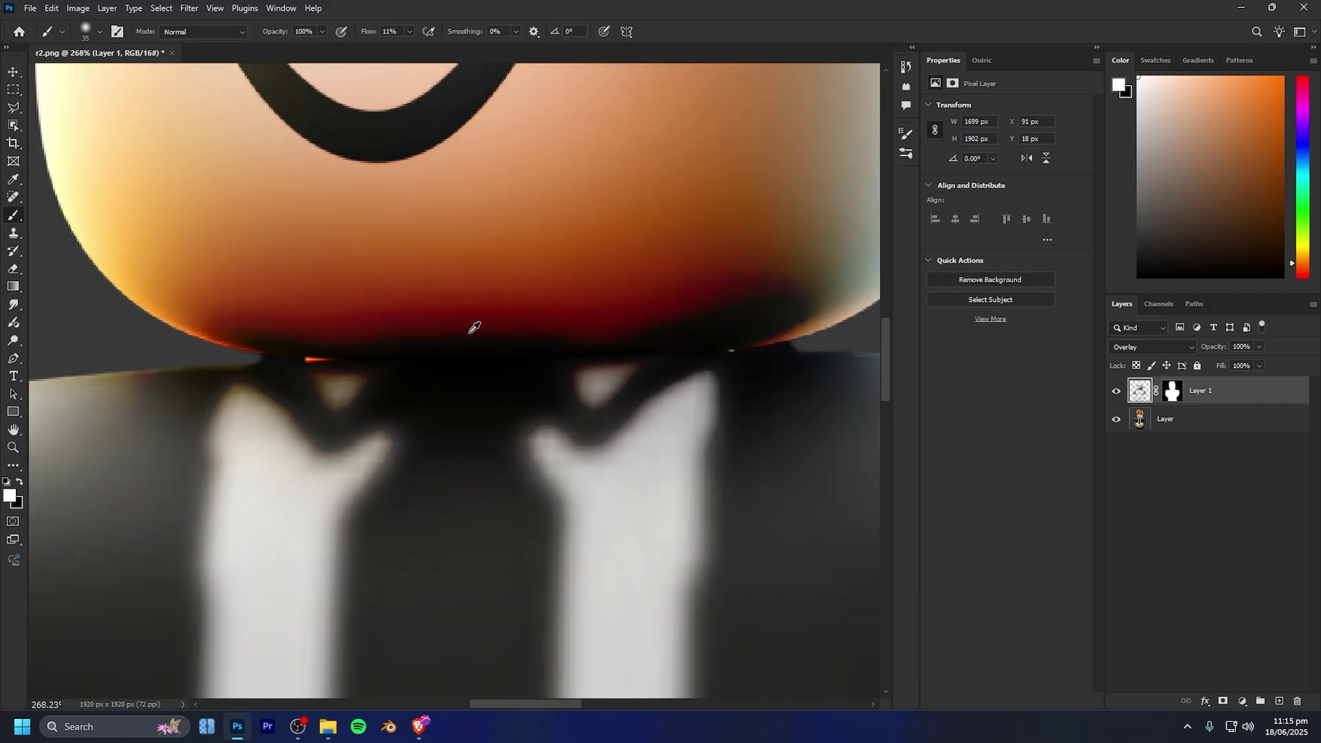
{"action": "scroll", "coordinate": [474, 328], "scroll_direction": "down", "scroll_amount": 6}
{"action": "scroll", "coordinate": [599, 303], "scroll_direction": "up", "scroll_amount": 3}
{"action": "scroll", "coordinate": [560, 318], "scroll_direction": "down", "scroll_amount": 3}
{"action": "scroll", "coordinate": [595, 378], "scroll_direction": "up", "scroll_amount": 1}
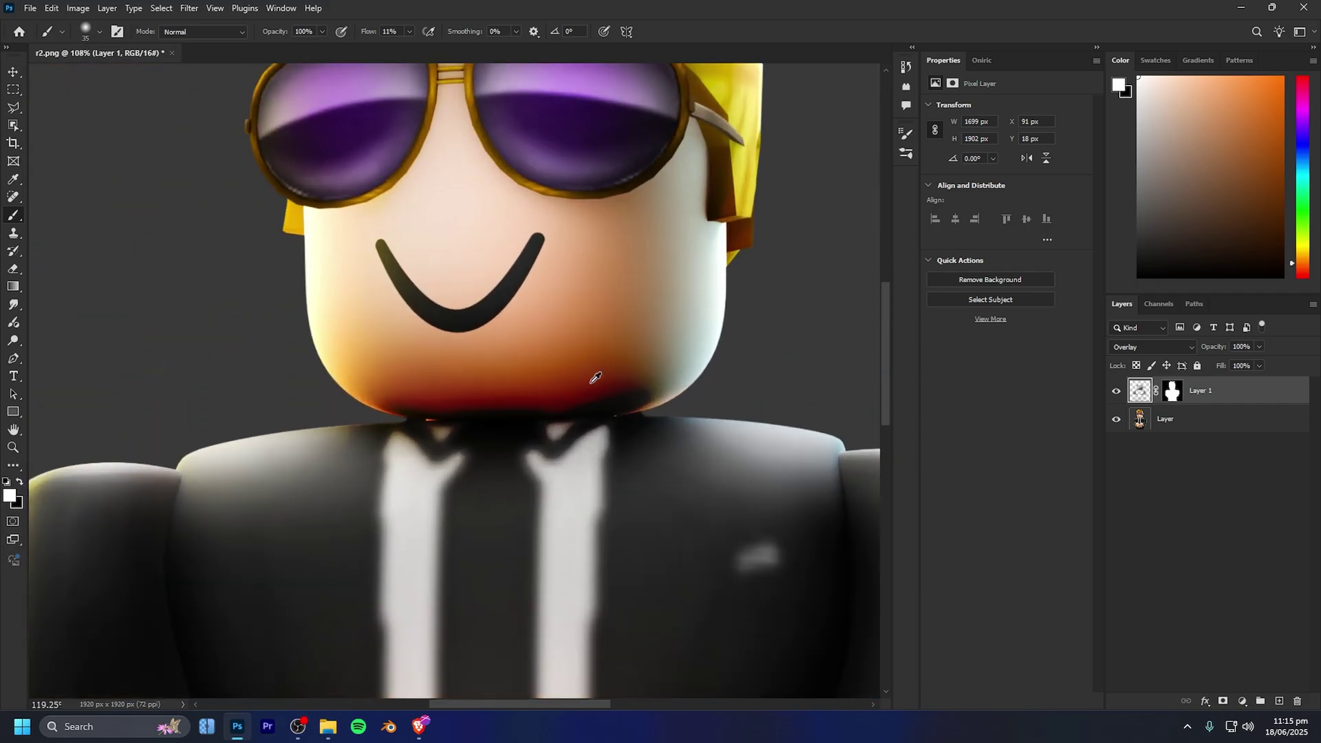
{"action": "scroll", "coordinate": [585, 382], "scroll_direction": "down", "scroll_amount": 4}
{"action": "scroll", "coordinate": [550, 391], "scroll_direction": "up", "scroll_amount": 4}
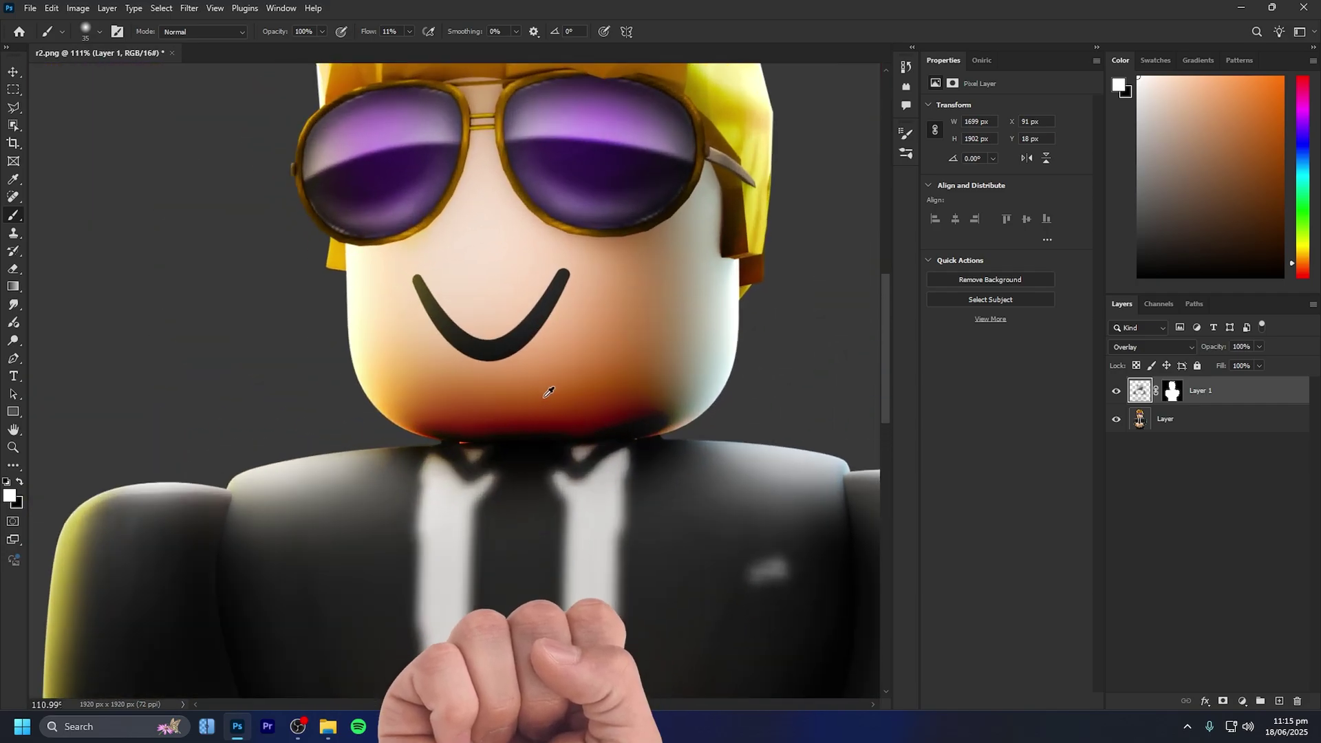
{"action": "scroll", "coordinate": [549, 392], "scroll_direction": "down", "scroll_amount": 4}
{"action": "scroll", "coordinate": [613, 392], "scroll_direction": "up", "scroll_amount": 2}
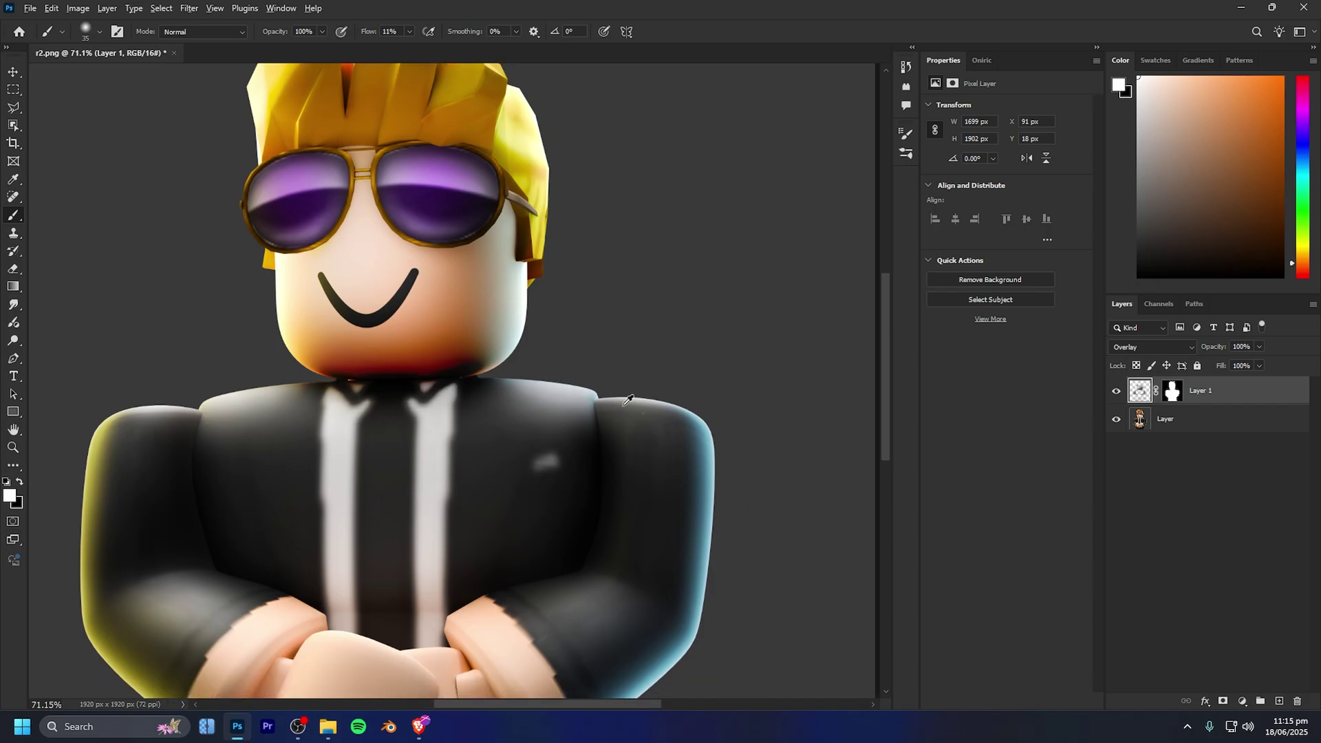
Sample the light blue rim colour from the character's arm and paint a glow along that arm's outer edge with a 186 px brush.
{"action": "scroll", "coordinate": [674, 426], "scroll_direction": "up", "scroll_amount": 4}
{"action": "left_click", "coordinate": [722, 455], "text": "alt"}
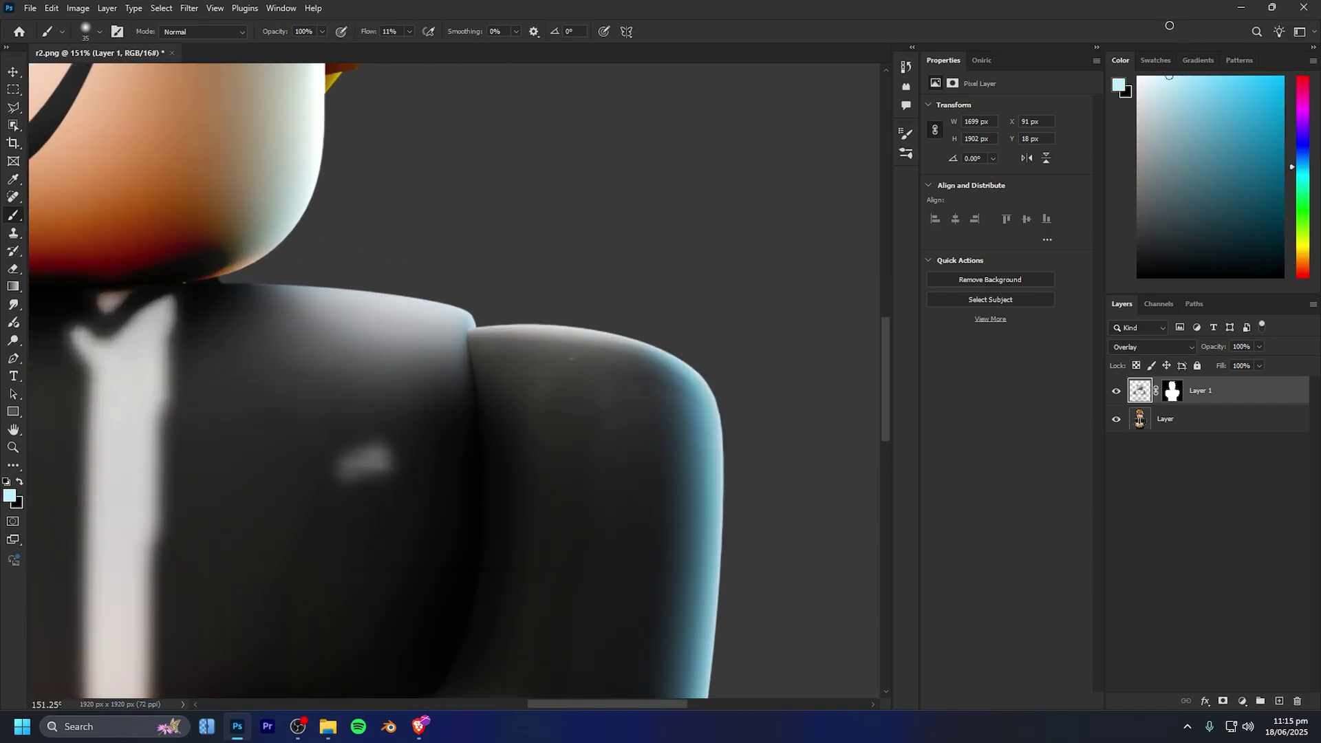
{"action": "scroll", "coordinate": [729, 292], "scroll_direction": "down", "scroll_amount": 2}
{"action": "left_click_drag", "start_coordinate": [695, 295], "coordinate": [722, 300]}
{"action": "scroll", "coordinate": [705, 295], "scroll_direction": "down", "scroll_amount": 4}
{"action": "left_click_drag", "start_coordinate": [665, 264], "coordinate": [697, 313]}
Compare the blue arm glow with the original render by repeatedly hiding and showing Layer 1.
{"action": "left_click", "coordinate": [1116, 391]}
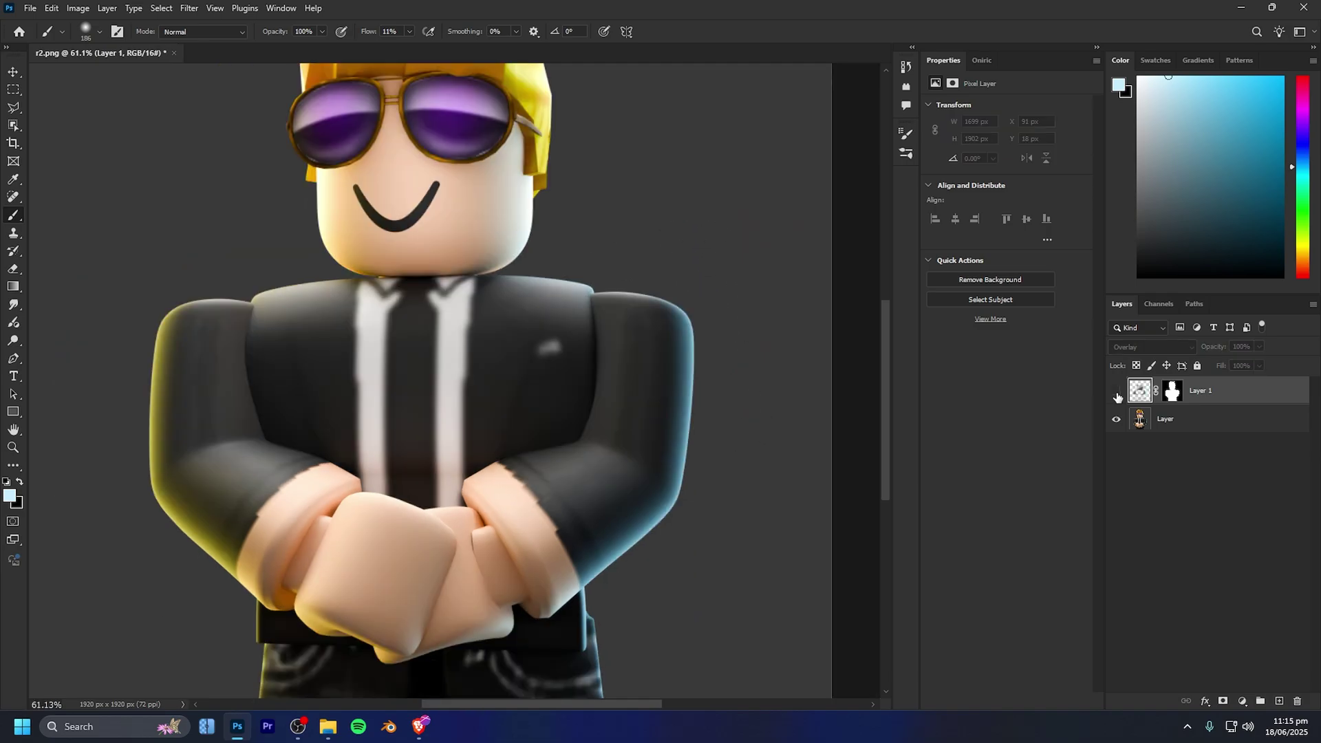
{"action": "left_click", "coordinate": [1116, 391]}
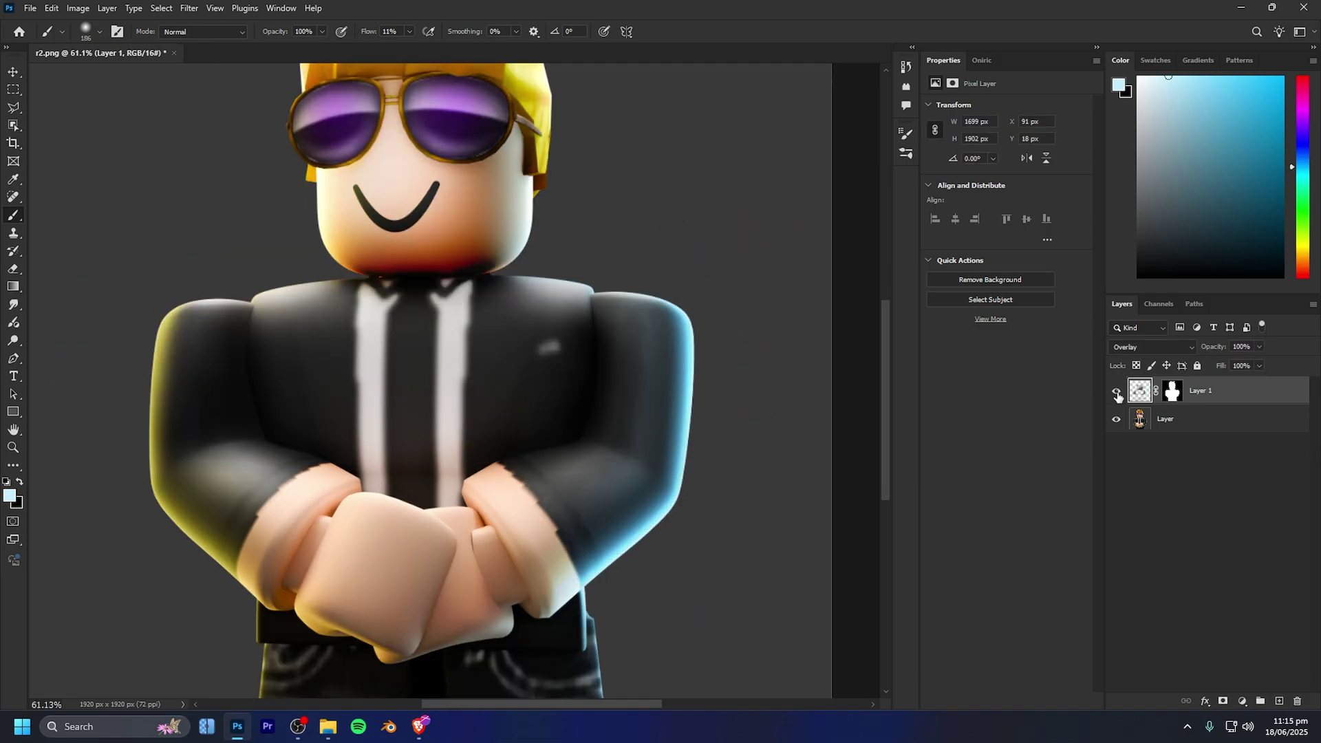
{"action": "left_click", "coordinate": [1115, 391]}
{"action": "left_click", "coordinate": [1116, 392]}
{"action": "scroll", "coordinate": [668, 514], "scroll_direction": "up", "scroll_amount": 4}
{"action": "scroll", "coordinate": [844, 460], "scroll_direction": "right", "scroll_amount": 1}
{"action": "left_click", "coordinate": [1116, 392]}
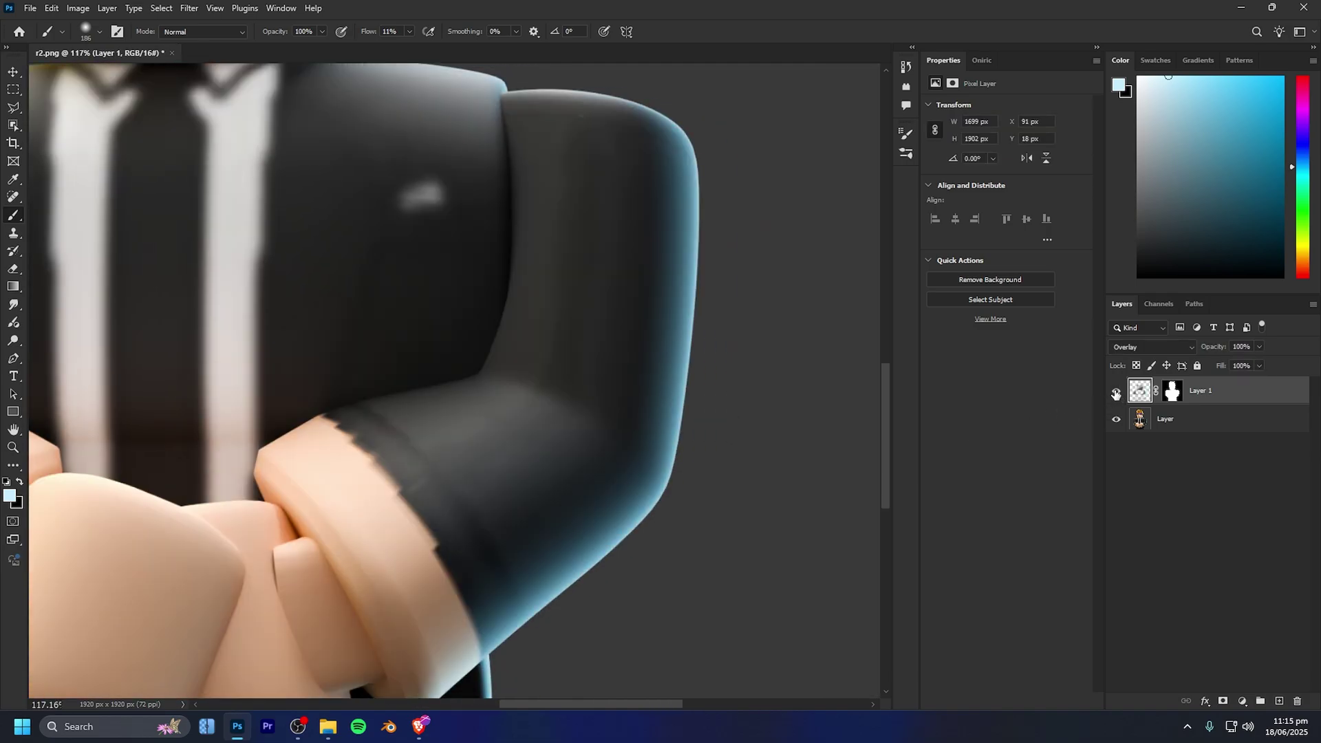
{"action": "left_click", "coordinate": [1116, 391]}
{"action": "left_click", "coordinate": [1116, 392]}
{"action": "left_click", "coordinate": [1116, 392]}
{"action": "left_click", "coordinate": [1116, 392]}
{"action": "left_click", "coordinate": [1115, 391]}
{"action": "scroll", "coordinate": [997, 371], "scroll_direction": "down", "scroll_amount": 4}
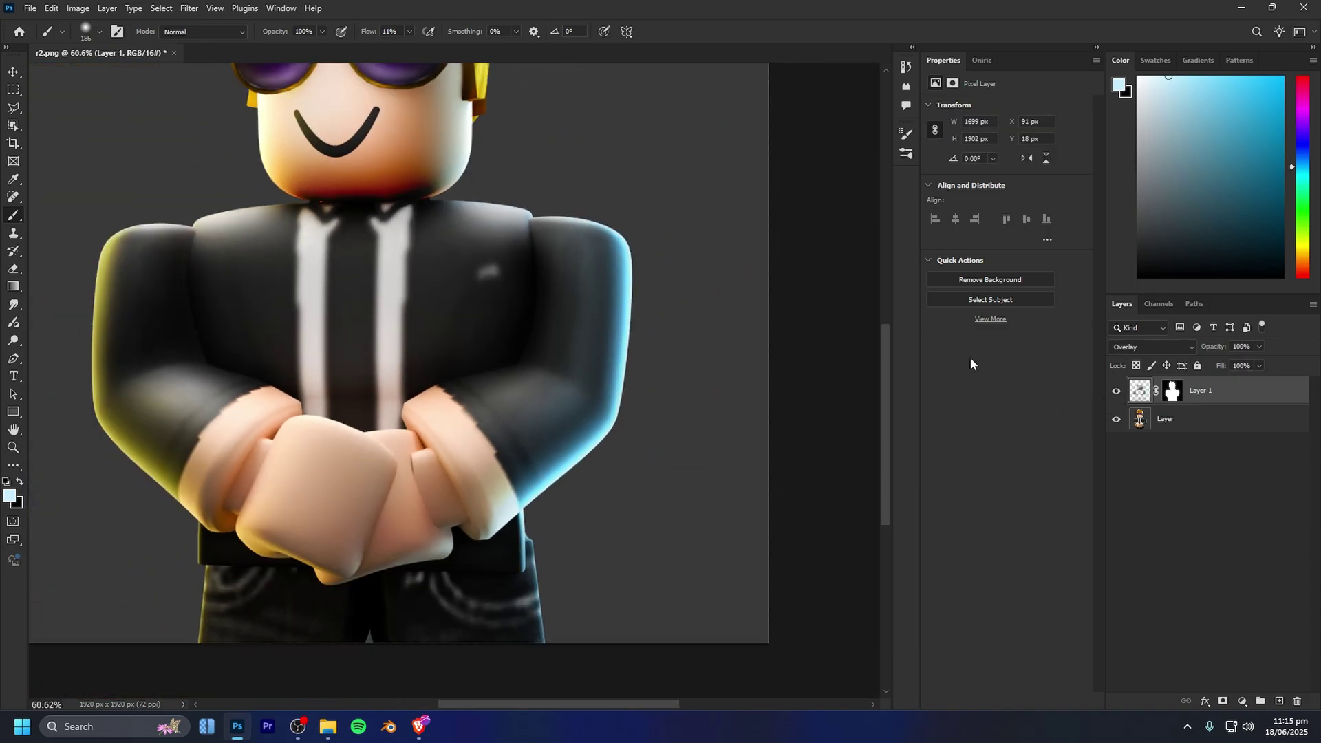
{"action": "scroll", "coordinate": [707, 375], "scroll_direction": "left", "scroll_amount": 1}
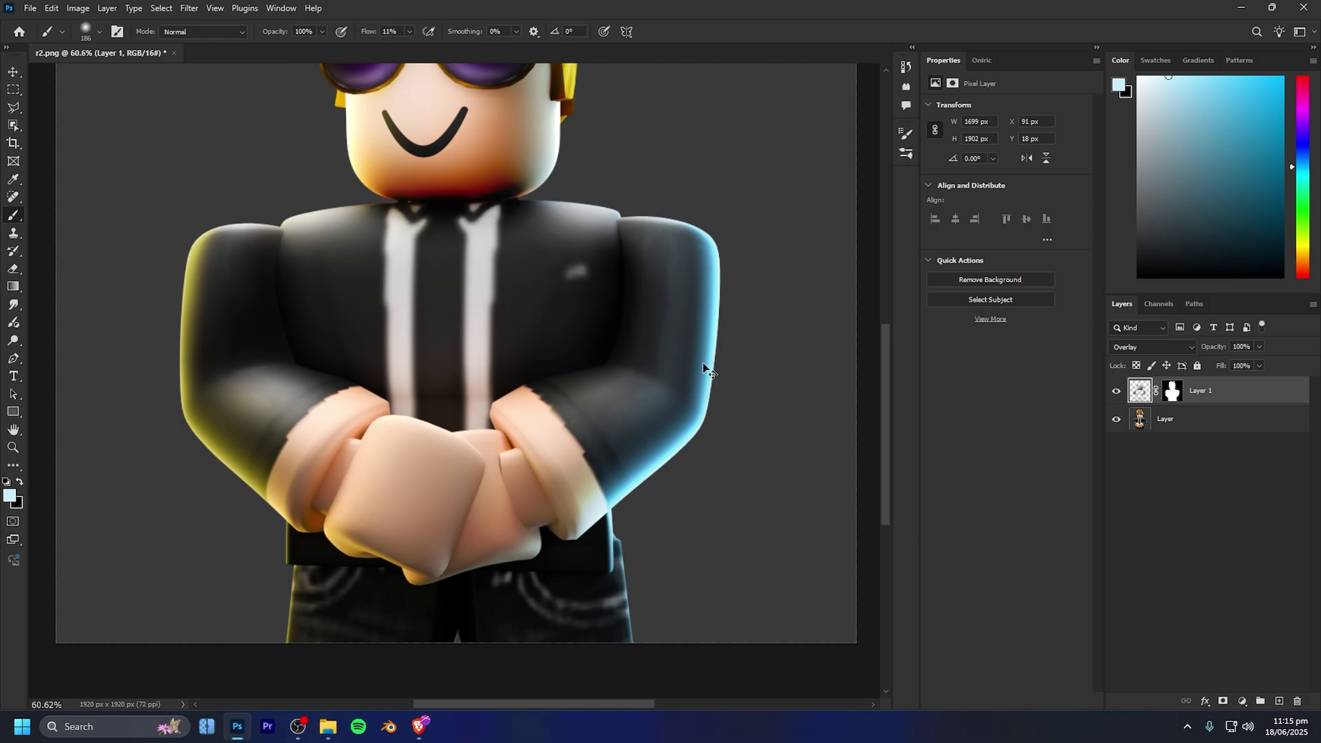
{"action": "scroll", "coordinate": [707, 368], "scroll_direction": "up", "scroll_amount": 1}
{"action": "scroll", "coordinate": [708, 378], "scroll_direction": "down", "scroll_amount": 1}
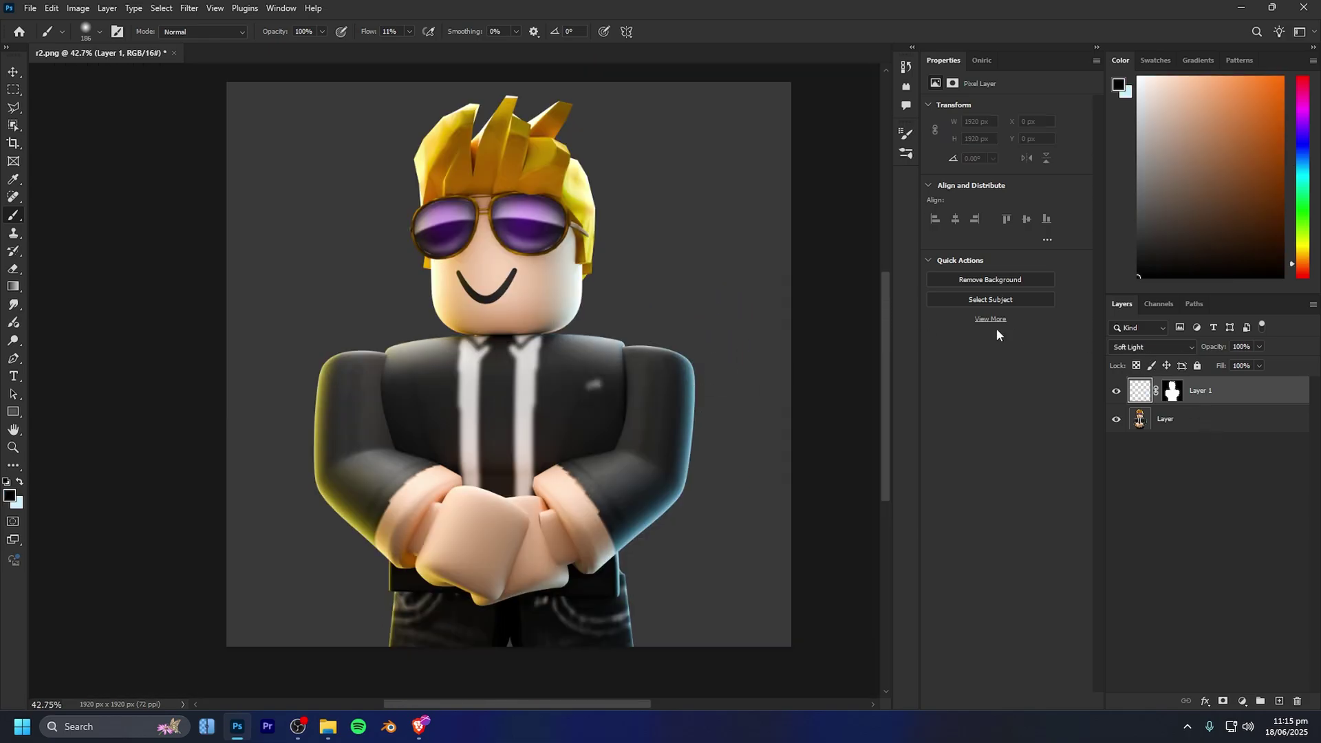
Choose a dark brown foreground and a white background colour, and add a new layer above Layer 1 for a soft brown stroke beside the character.
{"action": "scroll", "coordinate": [605, 316], "scroll_direction": "up", "scroll_amount": 4}
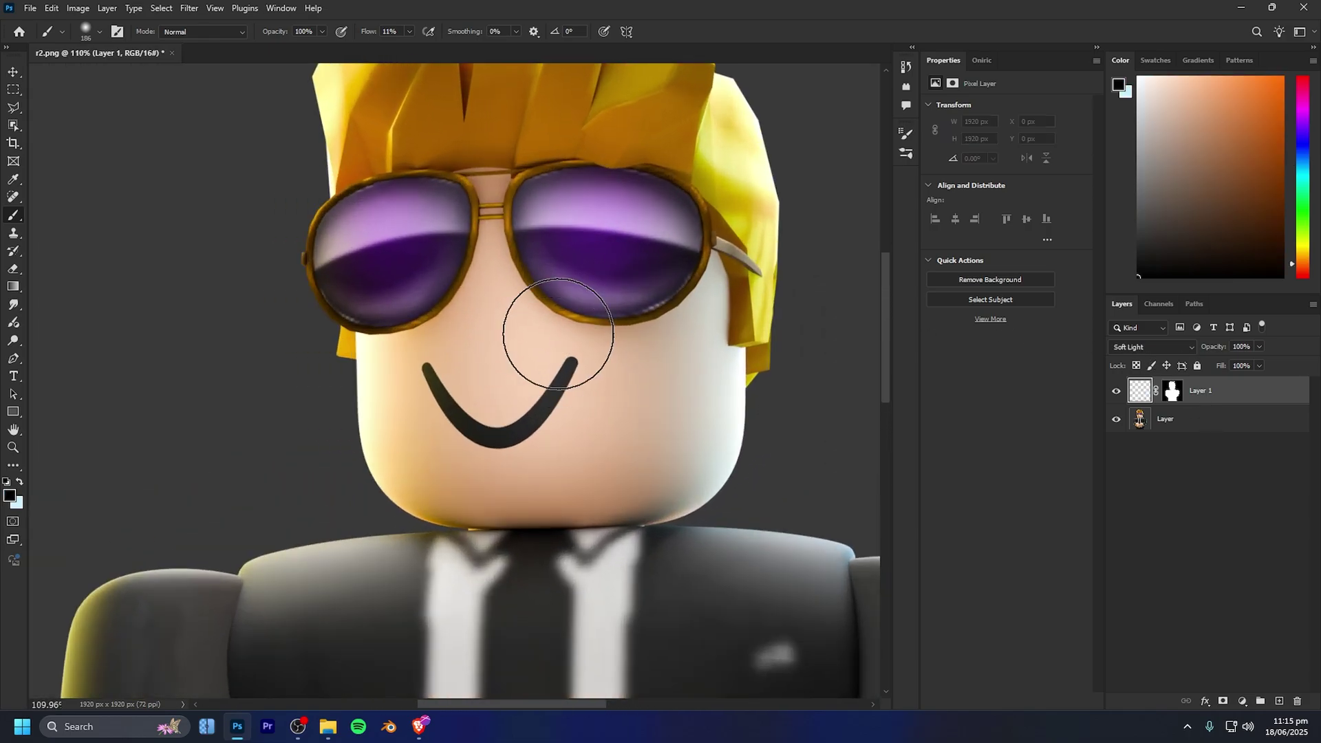
{"action": "scroll", "coordinate": [437, 442], "scroll_direction": "right", "scroll_amount": 2}
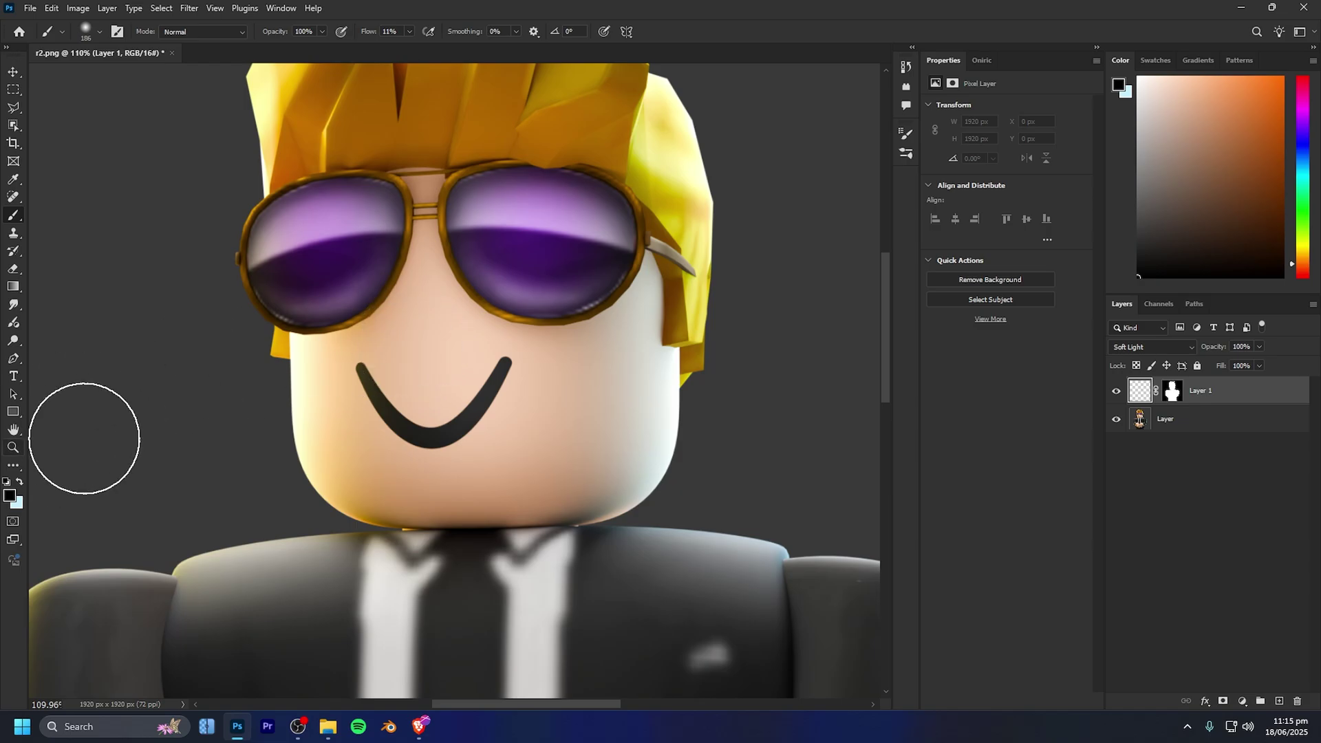
{"action": "left_click", "coordinate": [434, 352], "text": "alt"}
{"action": "mouse_move", "coordinate": [430, 340]}
{"action": "left_mouse_down"}
{"action": "mouse_move", "coordinate": [472, 366]}
{"action": "mouse_move", "coordinate": [435, 339]}
{"action": "left_mouse_up"}
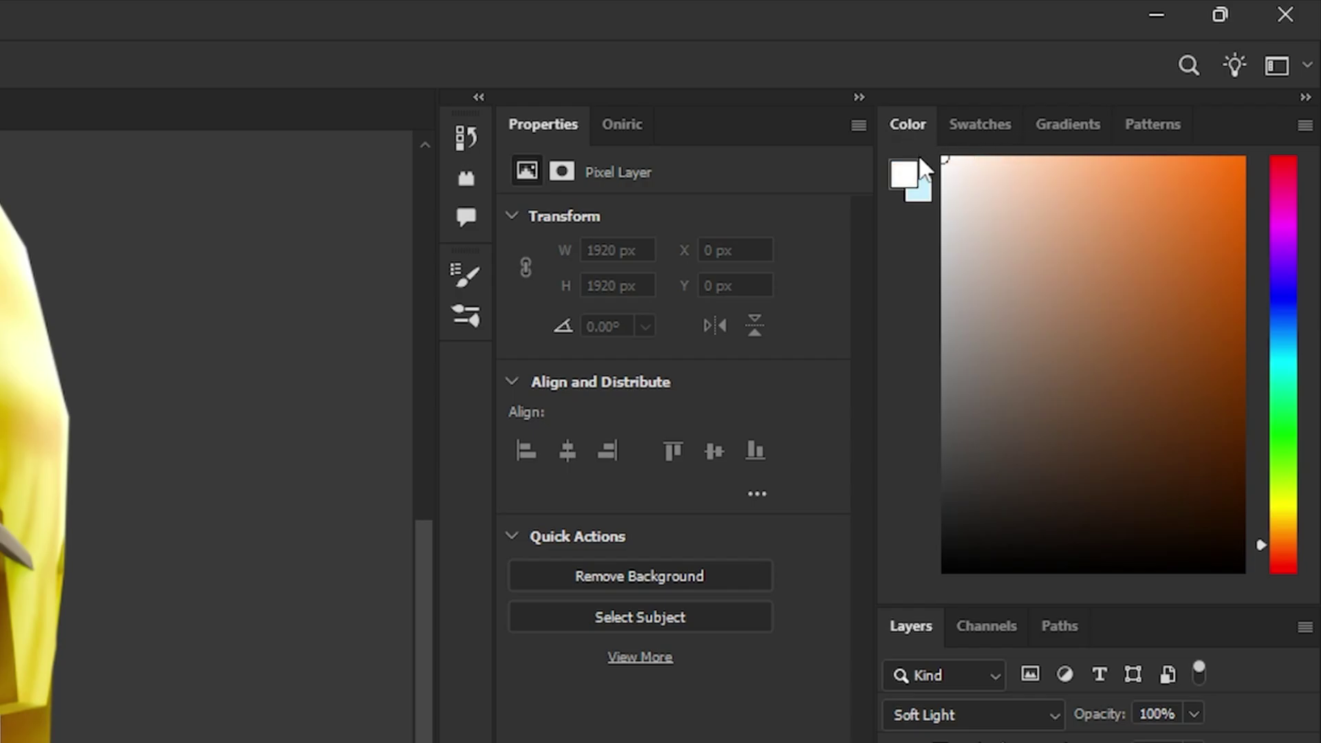
{"action": "key", "text": "x"}
{"action": "left_click_drag", "start_coordinate": [718, 366], "coordinate": [650, 408]}
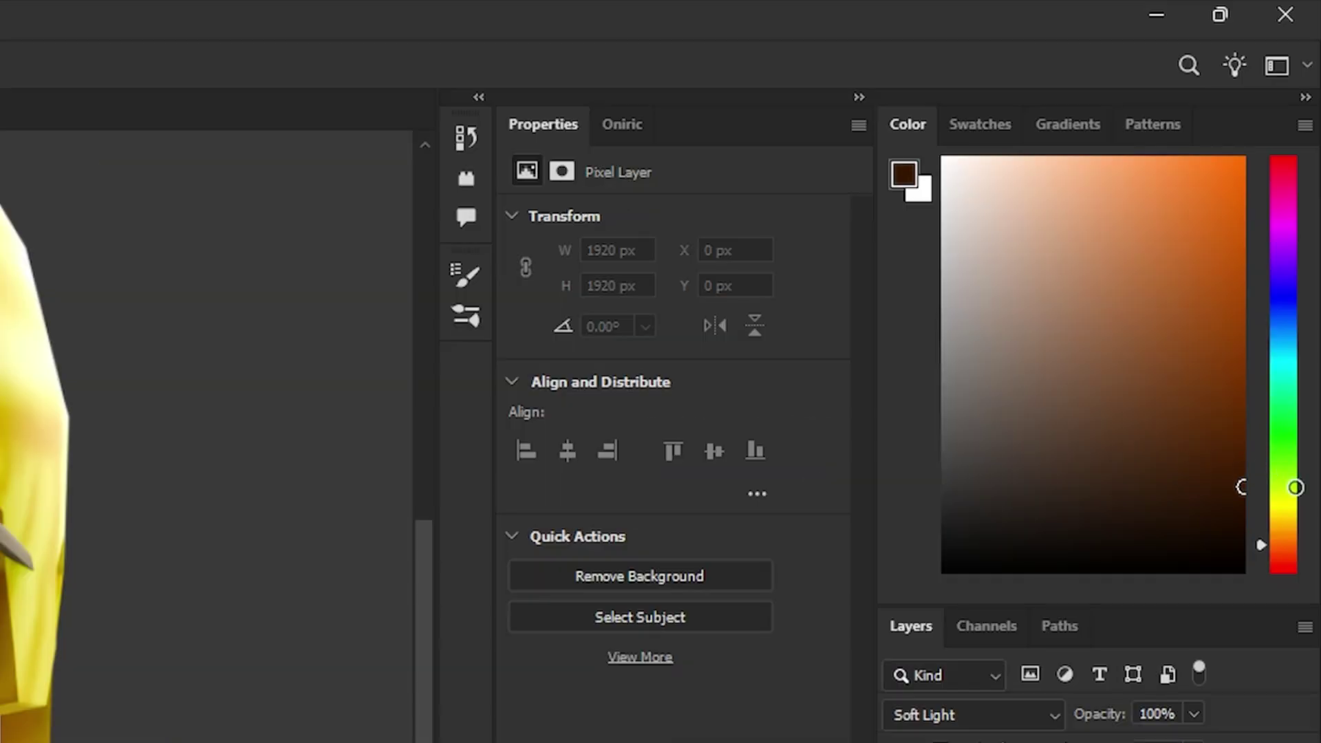
{"action": "key", "text": "ctrl+shift+alt+n"}
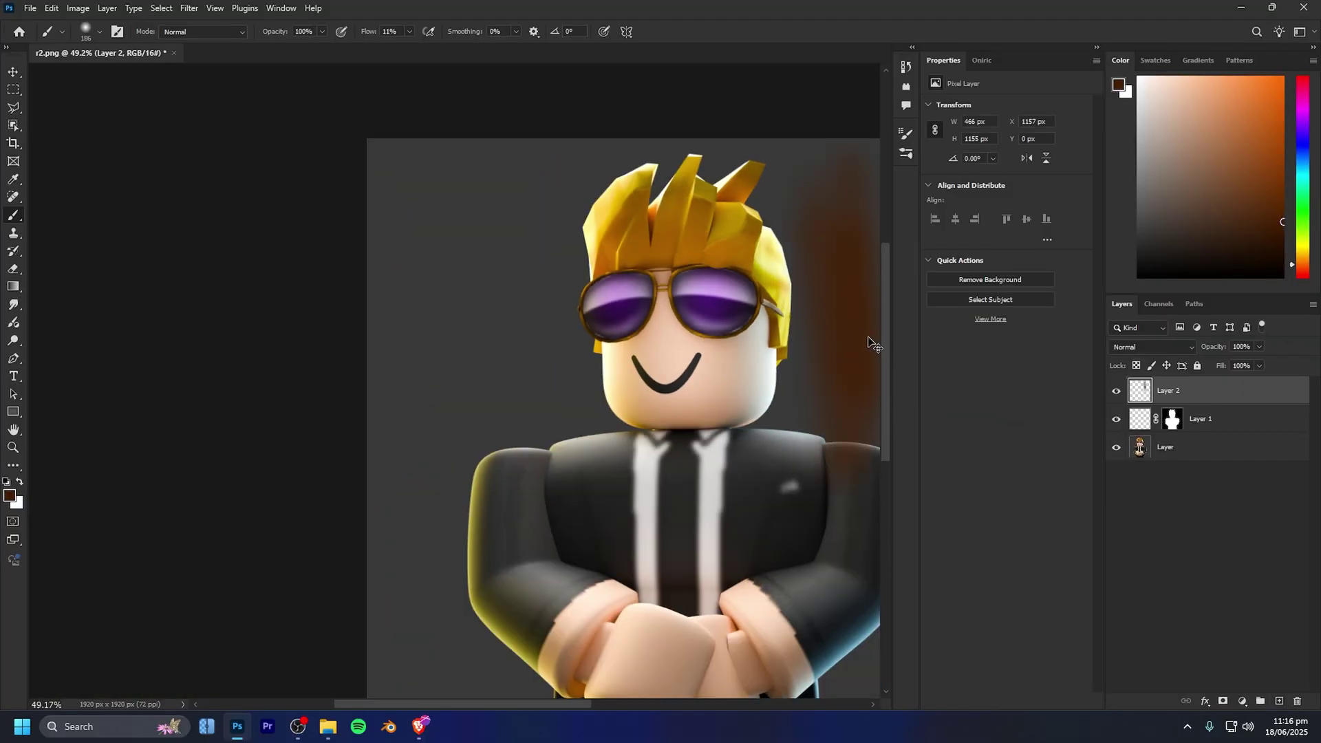
Undo the brown test stroke beside the character and remove the extra layer above Layer 1.
{"action": "scroll", "coordinate": [869, 343], "scroll_direction": "right", "scroll_amount": 2}
{"action": "key", "text": "ctrl+z"}
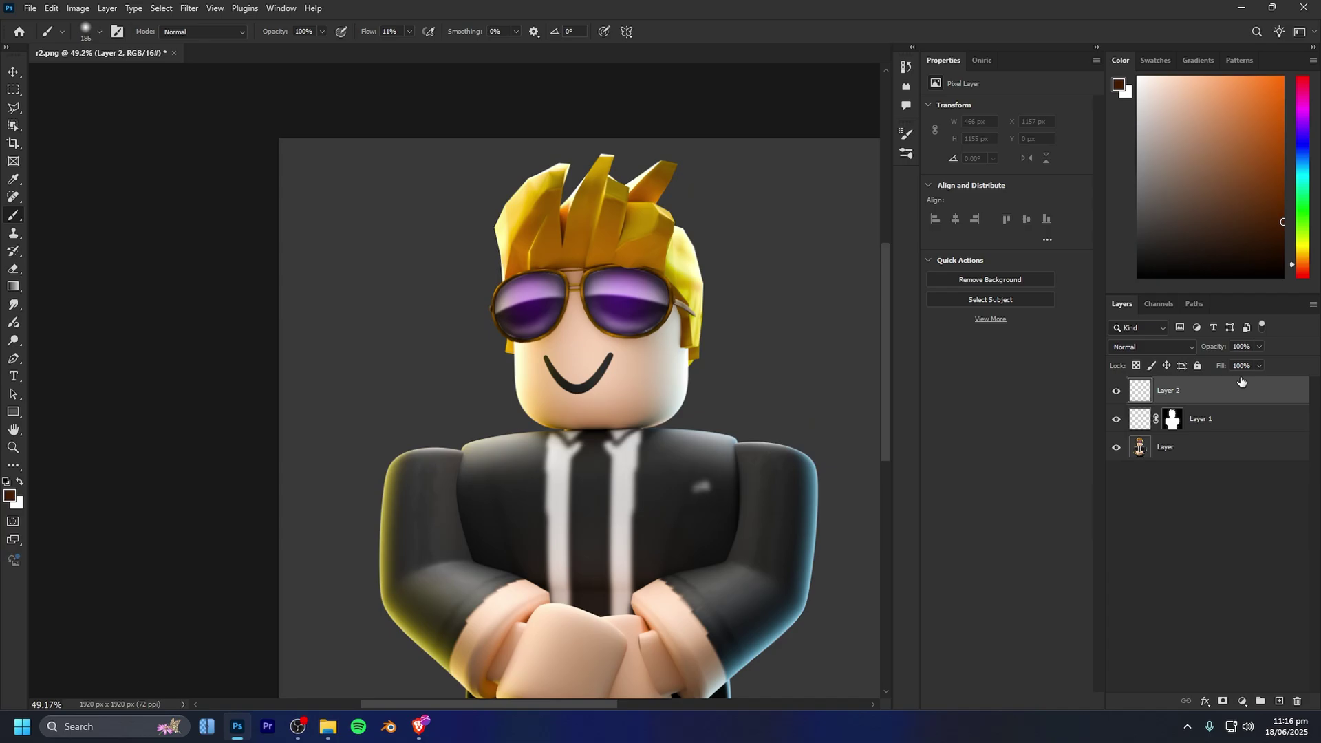
{"action": "scroll", "coordinate": [613, 392], "scroll_direction": "up", "scroll_amount": 5}
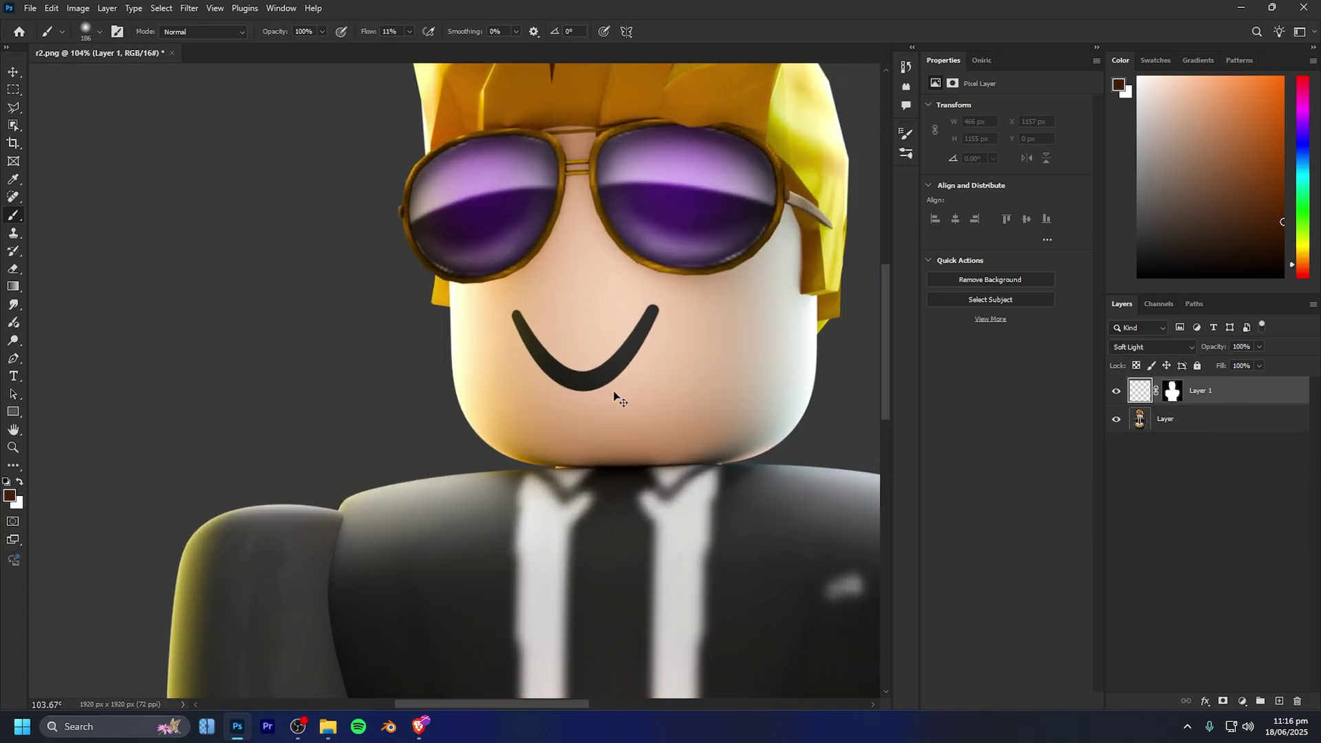
Paint soft reddish-brown shadows on Layer 1 along the chin with a 199 px brush and up the shaded cheek with a larger brush.
{"action": "scroll", "coordinate": [749, 364], "scroll_direction": "down", "scroll_amount": 2}
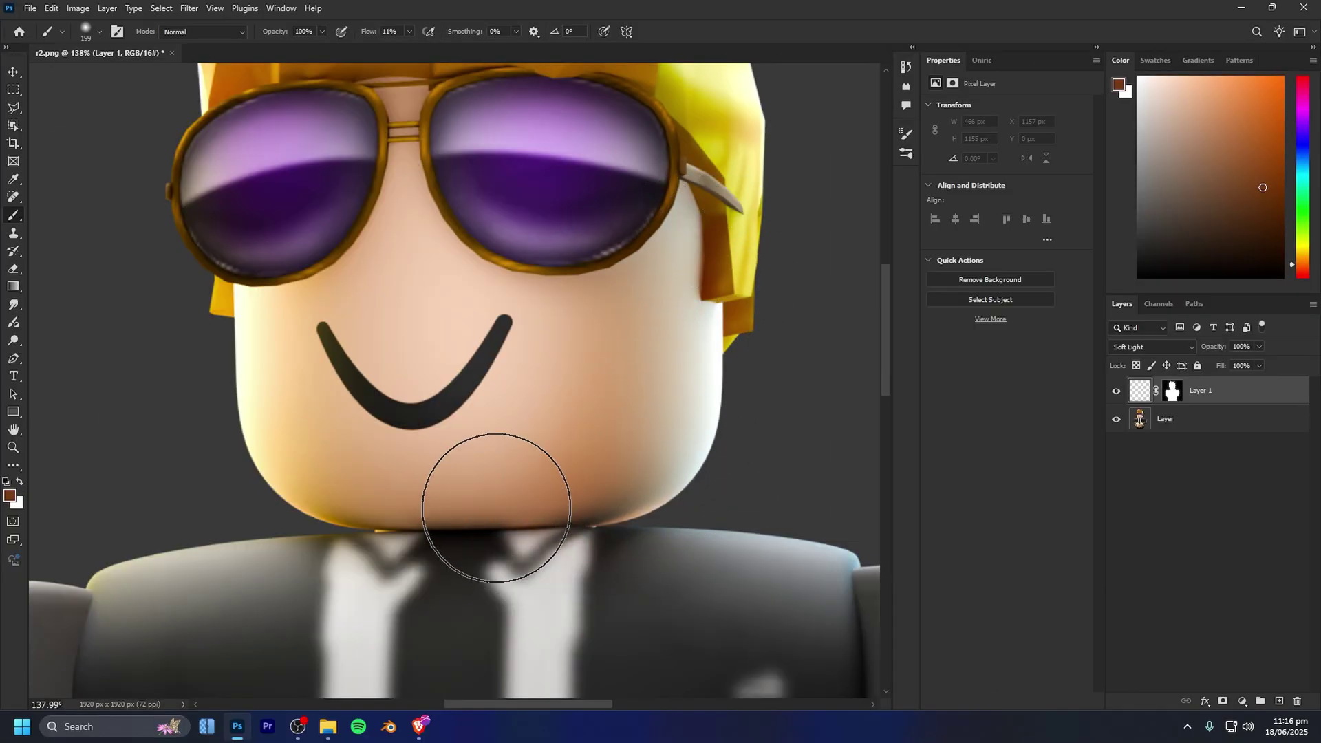
{"action": "left_click_drag", "start_coordinate": [496, 508], "coordinate": [581, 483]}
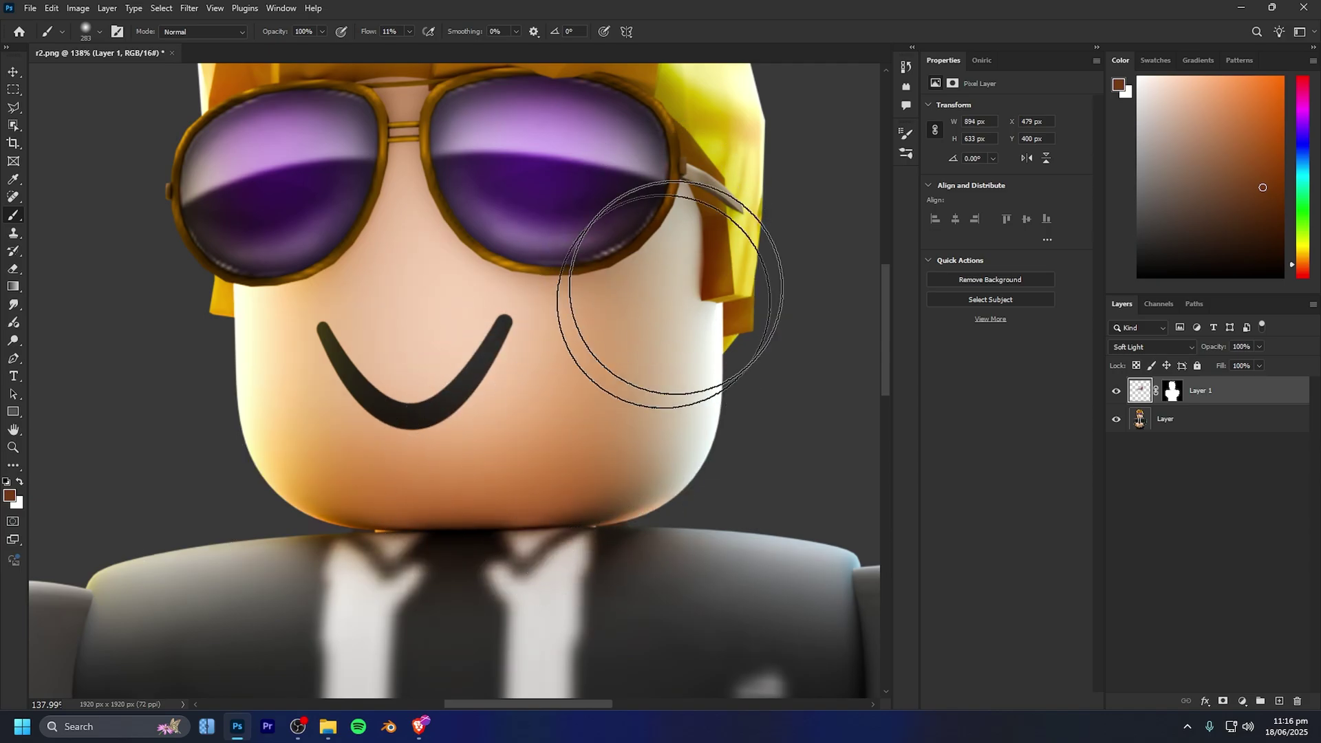
{"action": "scroll", "coordinate": [671, 295], "scroll_direction": "down", "scroll_amount": 3}
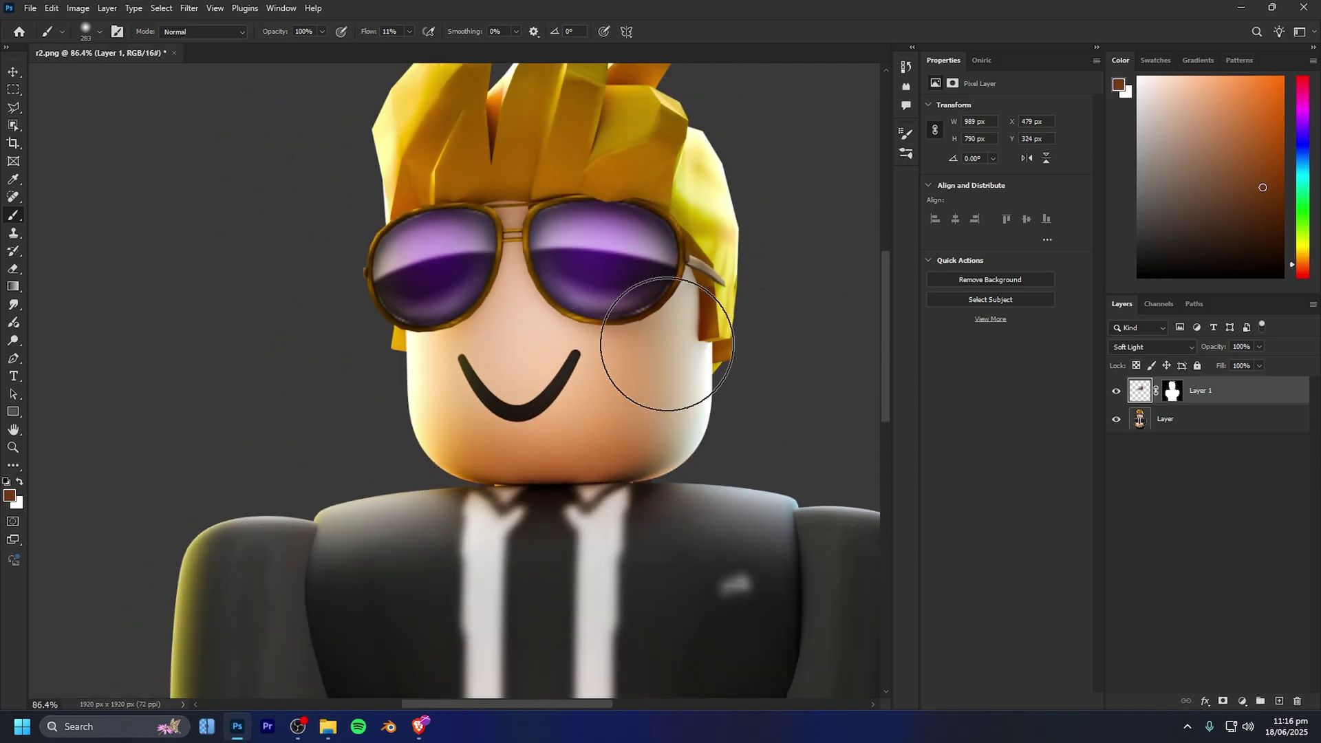
Deepen the shadow under the chin with a darker brown, and brush pale peach highlights up to the hair at 360 px.
{"action": "scroll", "coordinate": [605, 418], "scroll_direction": "down", "scroll_amount": 5}
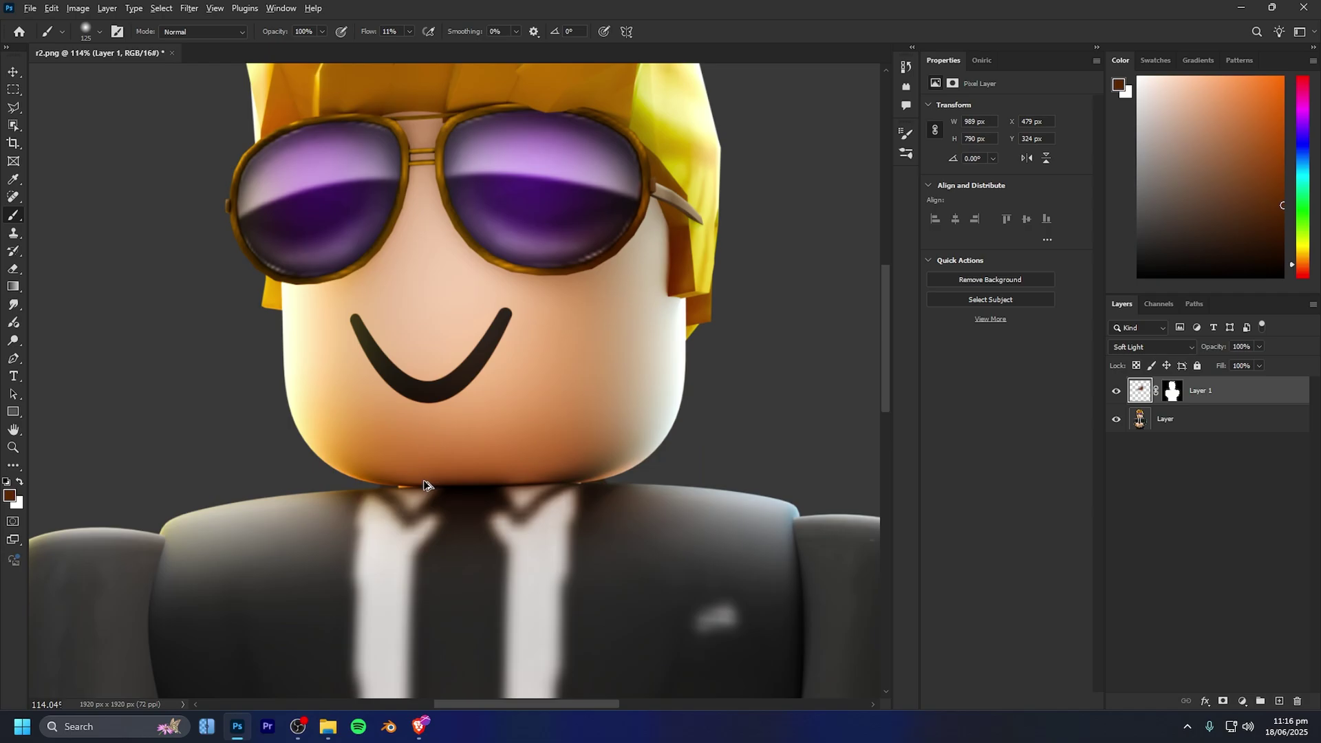
{"action": "scroll", "coordinate": [595, 390], "scroll_direction": "down", "scroll_amount": 4}
{"action": "scroll", "coordinate": [593, 386], "scroll_direction": "up", "scroll_amount": 1}
{"action": "key", "text": "x"}
{"action": "scroll", "coordinate": [657, 378], "scroll_direction": "down", "scroll_amount": 3}
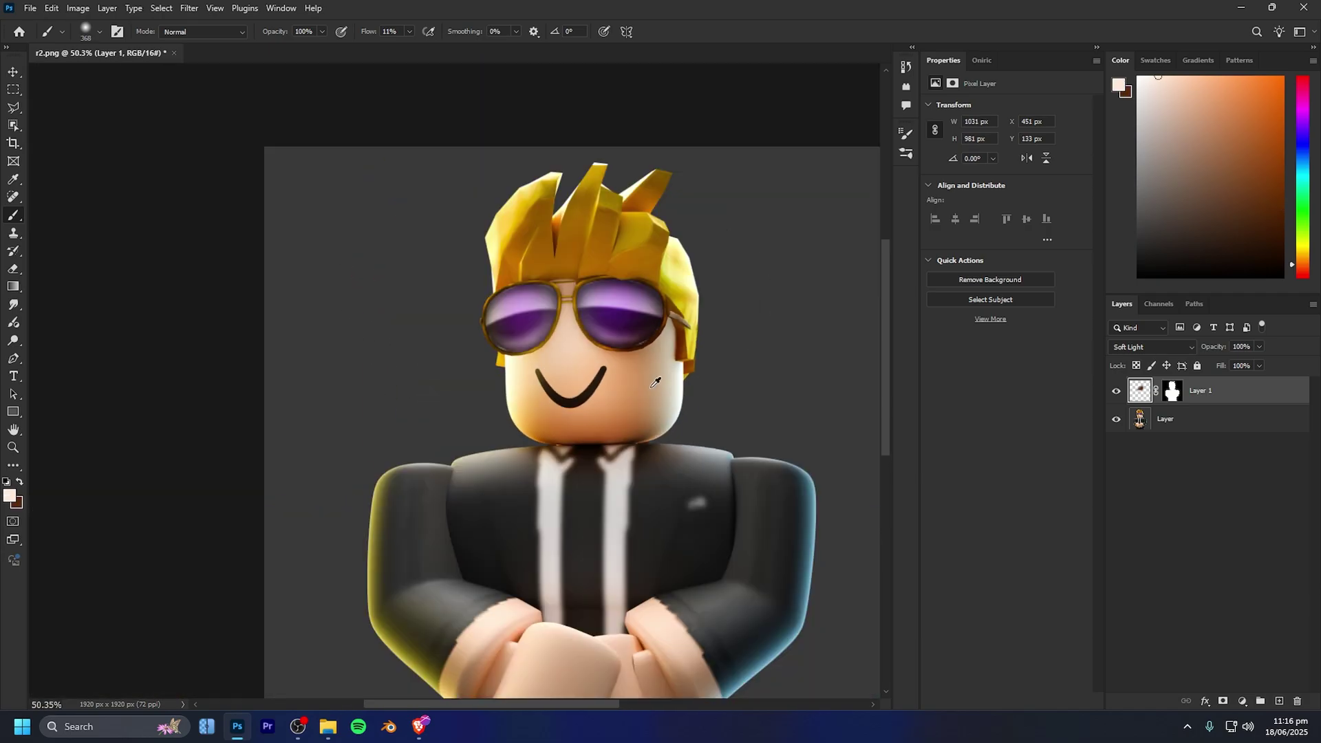
Examine the tinted shadow around the chin and collar up close, toggling Layer 1 to compare it with the original render.
{"action": "scroll", "coordinate": [559, 365], "scroll_direction": "down", "scroll_amount": 2}
{"action": "scroll", "coordinate": [558, 473], "scroll_direction": "up", "scroll_amount": 5}
{"action": "scroll", "coordinate": [560, 472], "scroll_direction": "up", "scroll_amount": 10}
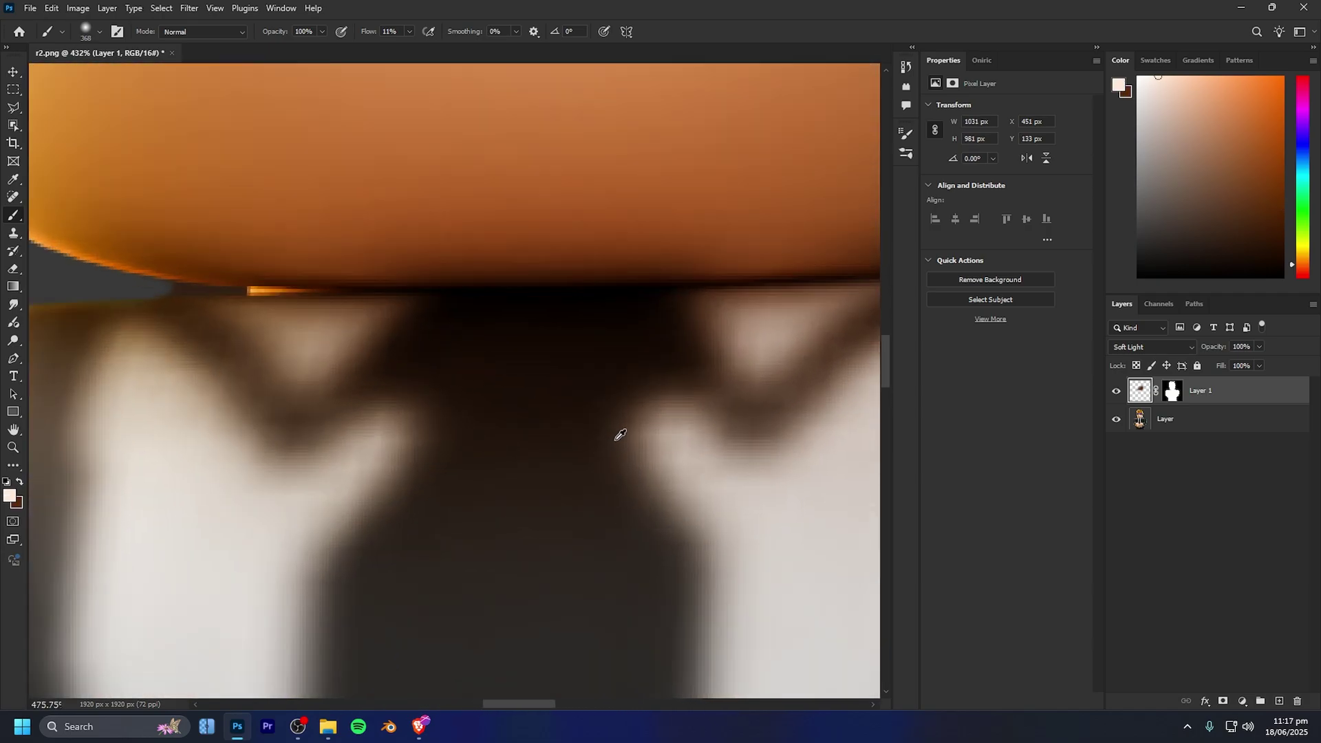
{"action": "left_click", "coordinate": [1116, 391]}
{"action": "scroll", "coordinate": [642, 374], "scroll_direction": "down", "scroll_amount": 6}
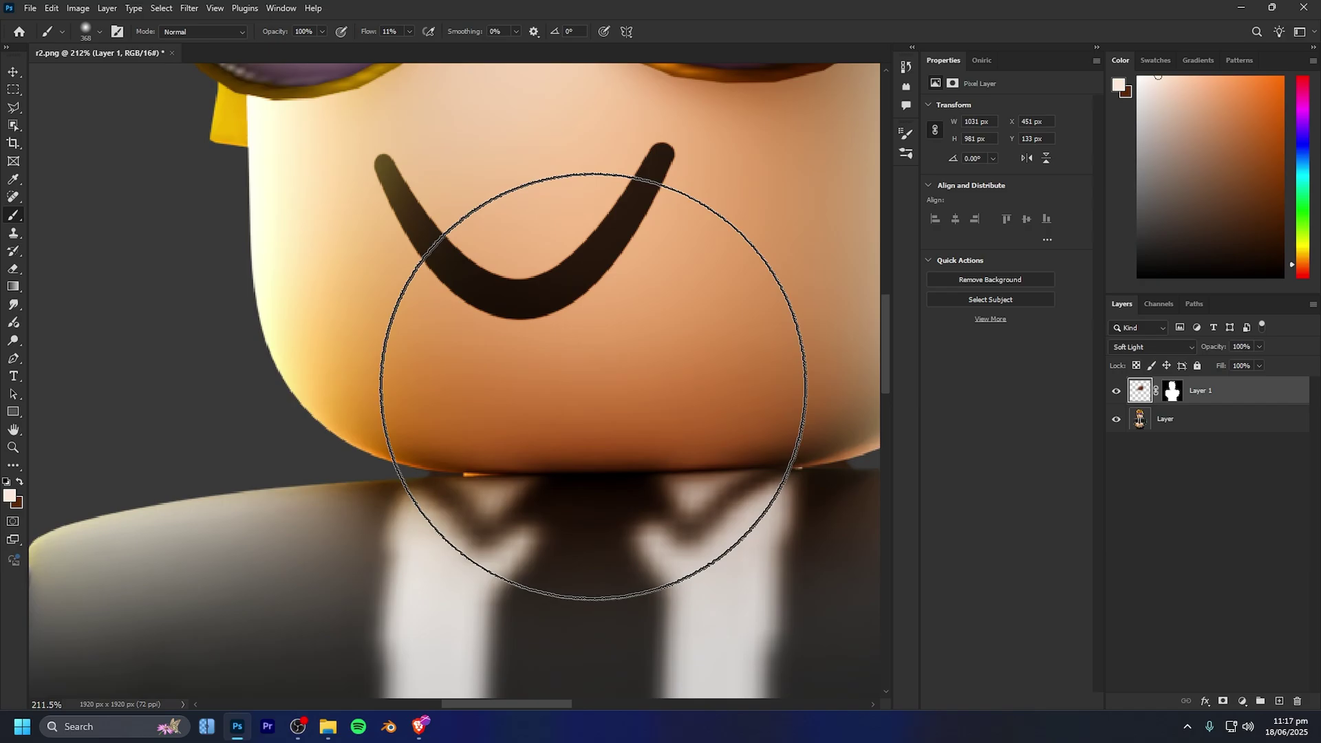
{"action": "scroll", "coordinate": [445, 253], "scroll_direction": "up", "scroll_amount": 3}
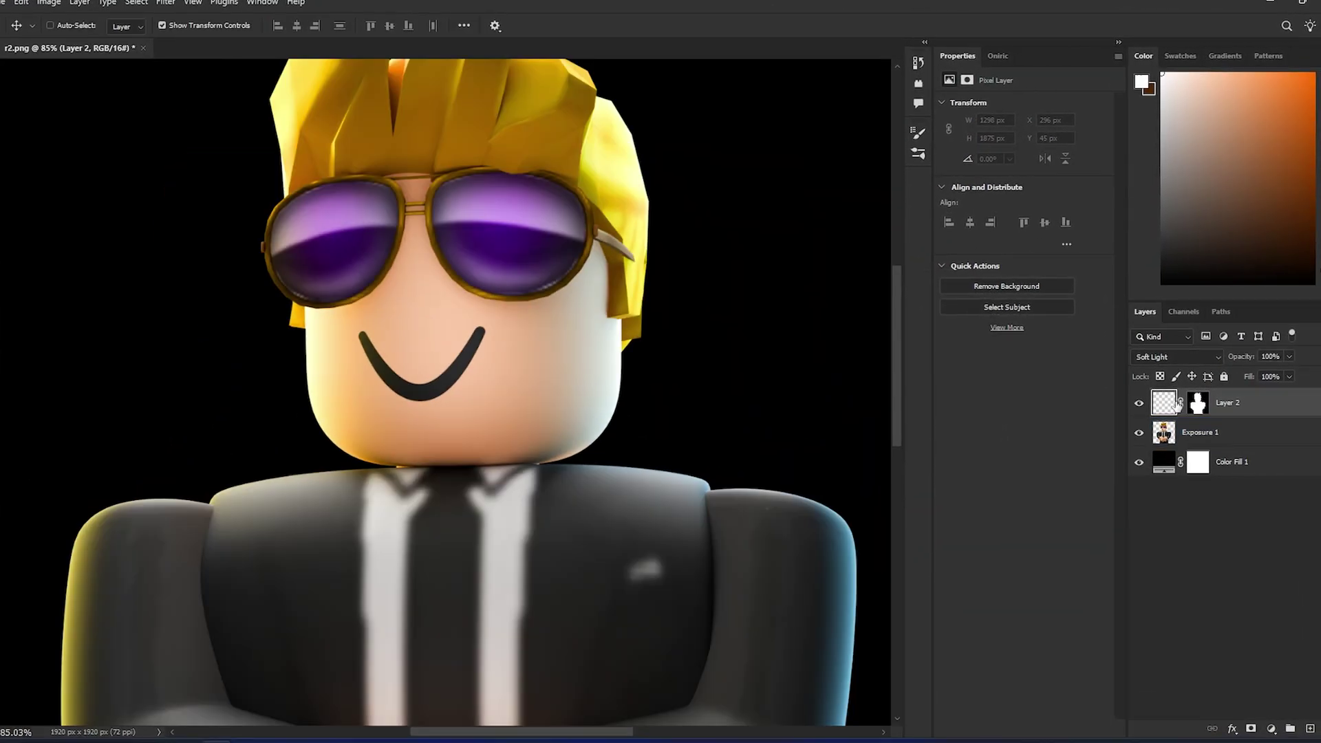
{"action": "left_click_drag", "start_coordinate": [352, 300], "coordinate": [507, 399]}
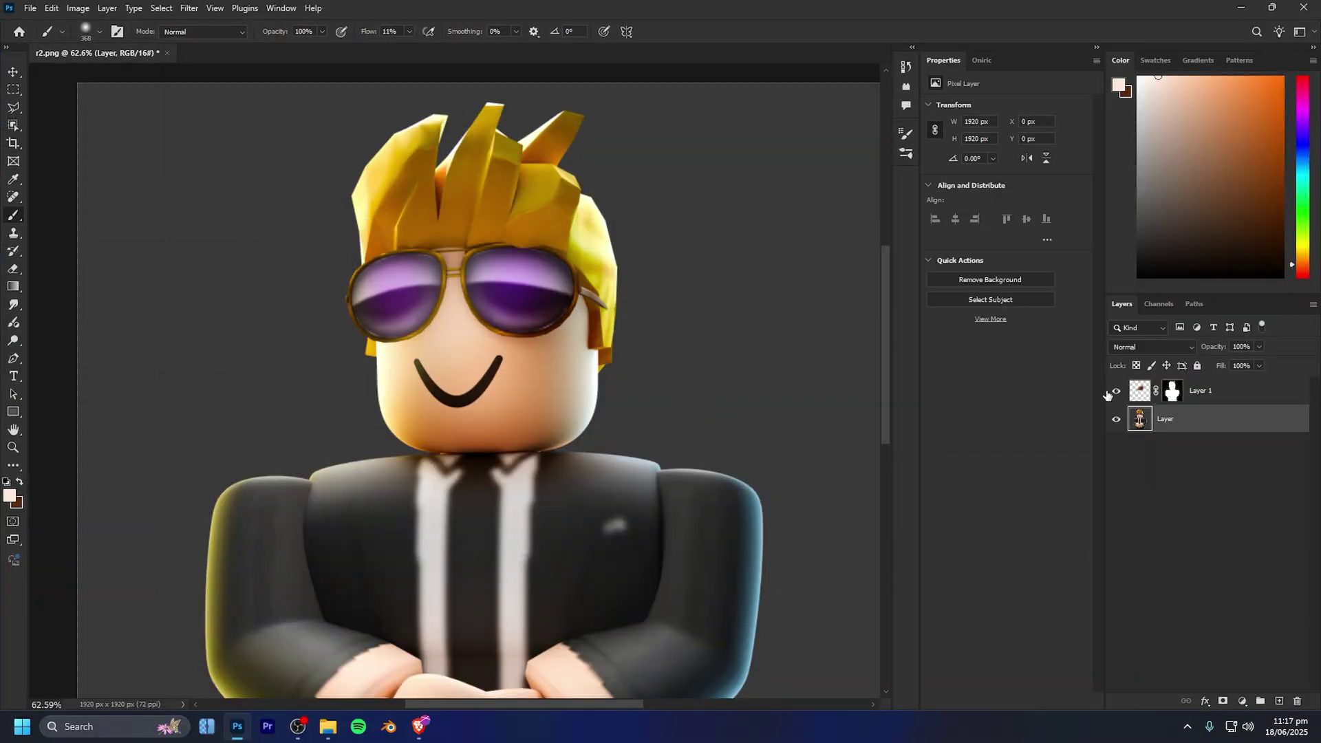
Brush a soft pale peach stroke over the mouth area on the base layer with the 360 px brush.
{"action": "scroll", "coordinate": [507, 370], "scroll_direction": "up", "scroll_amount": 6}
{"action": "scroll", "coordinate": [303, 426], "scroll_direction": "up", "scroll_amount": 3}
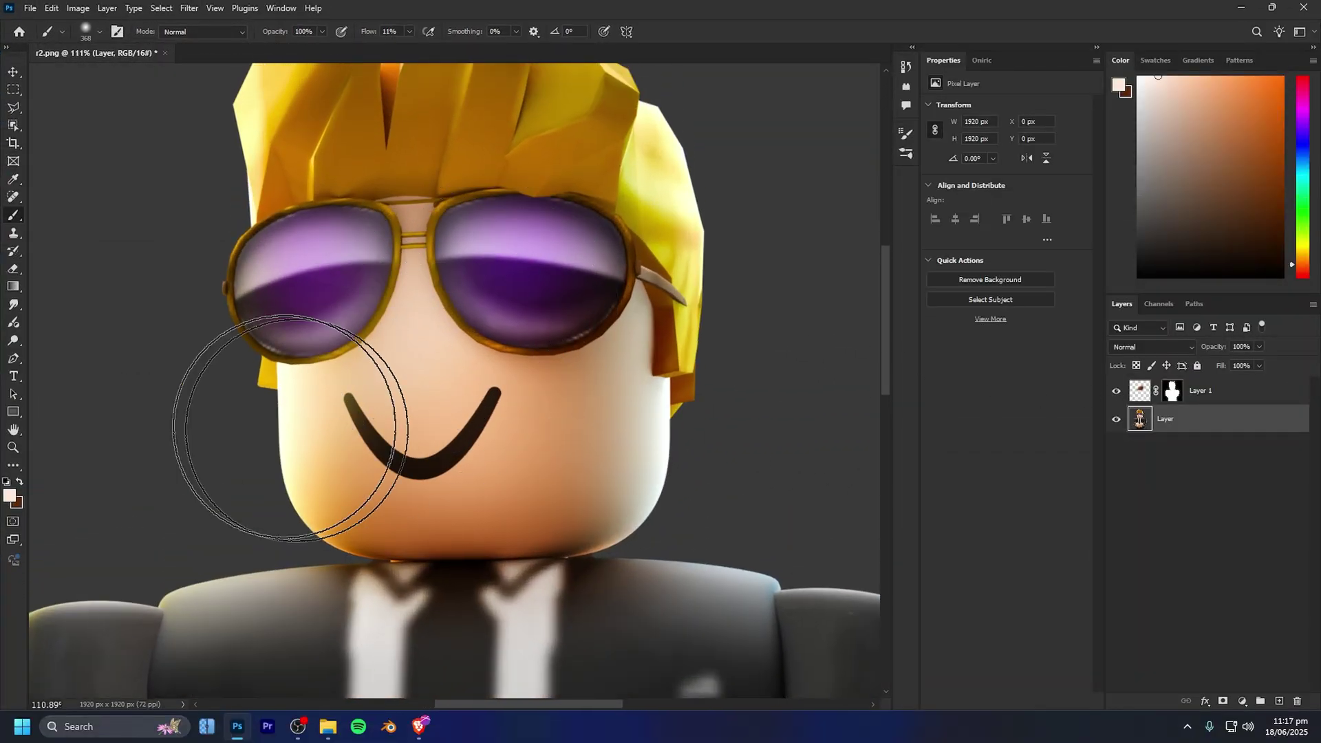
{"action": "key", "text": "x"}
{"action": "left_click_drag", "start_coordinate": [405, 442], "coordinate": [441, 448]}
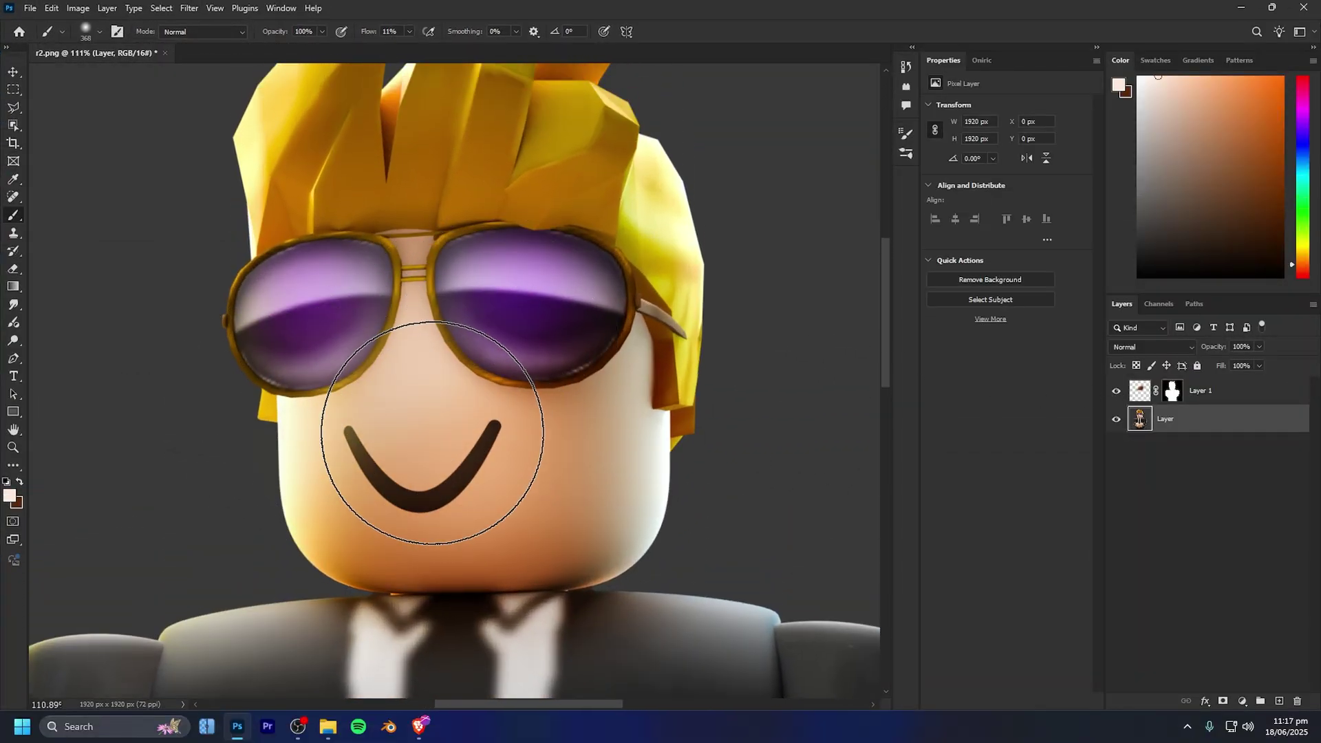
{"action": "scroll", "coordinate": [440, 440], "scroll_direction": "down", "scroll_amount": 3}
{"action": "scroll", "coordinate": [527, 480], "scroll_direction": "up", "scroll_amount": 5}
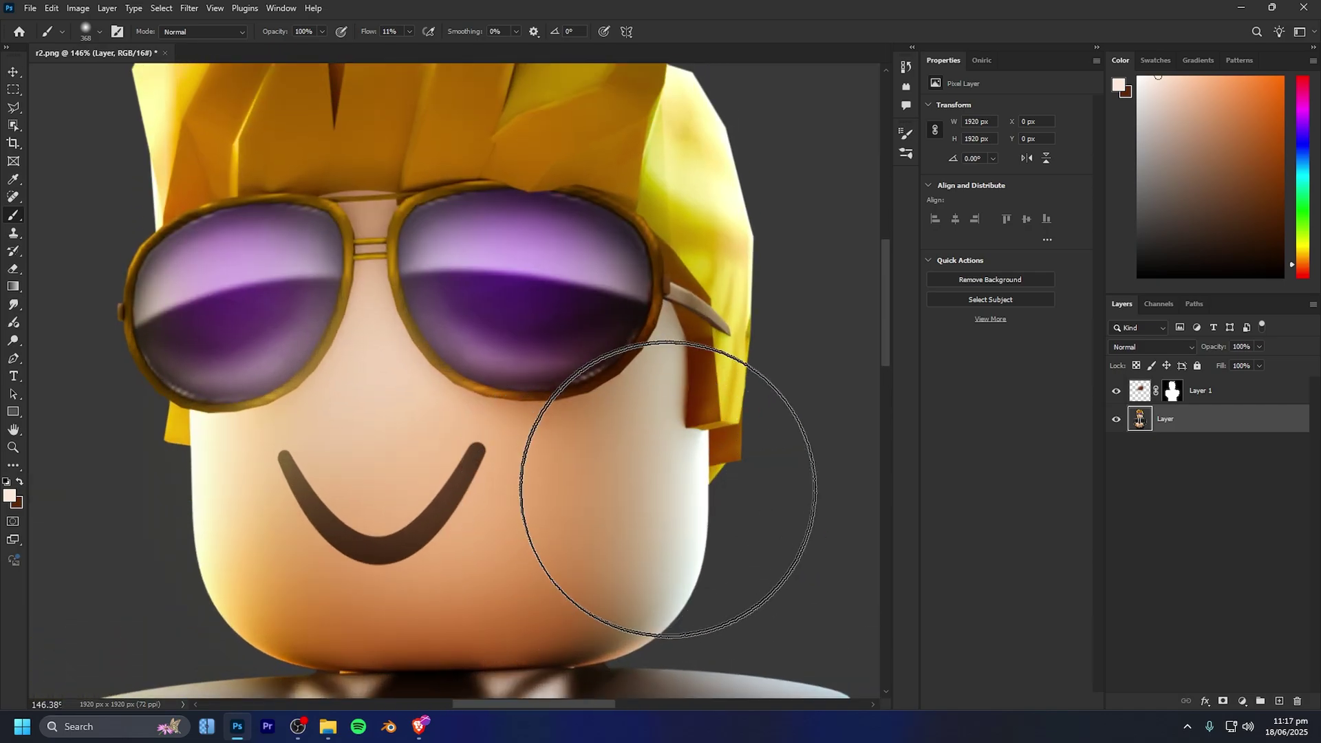
Compare the cheek and mouth with and without the brown shading by hiding and showing Layer 1.
{"action": "scroll", "coordinate": [667, 488], "scroll_direction": "up", "scroll_amount": 4}
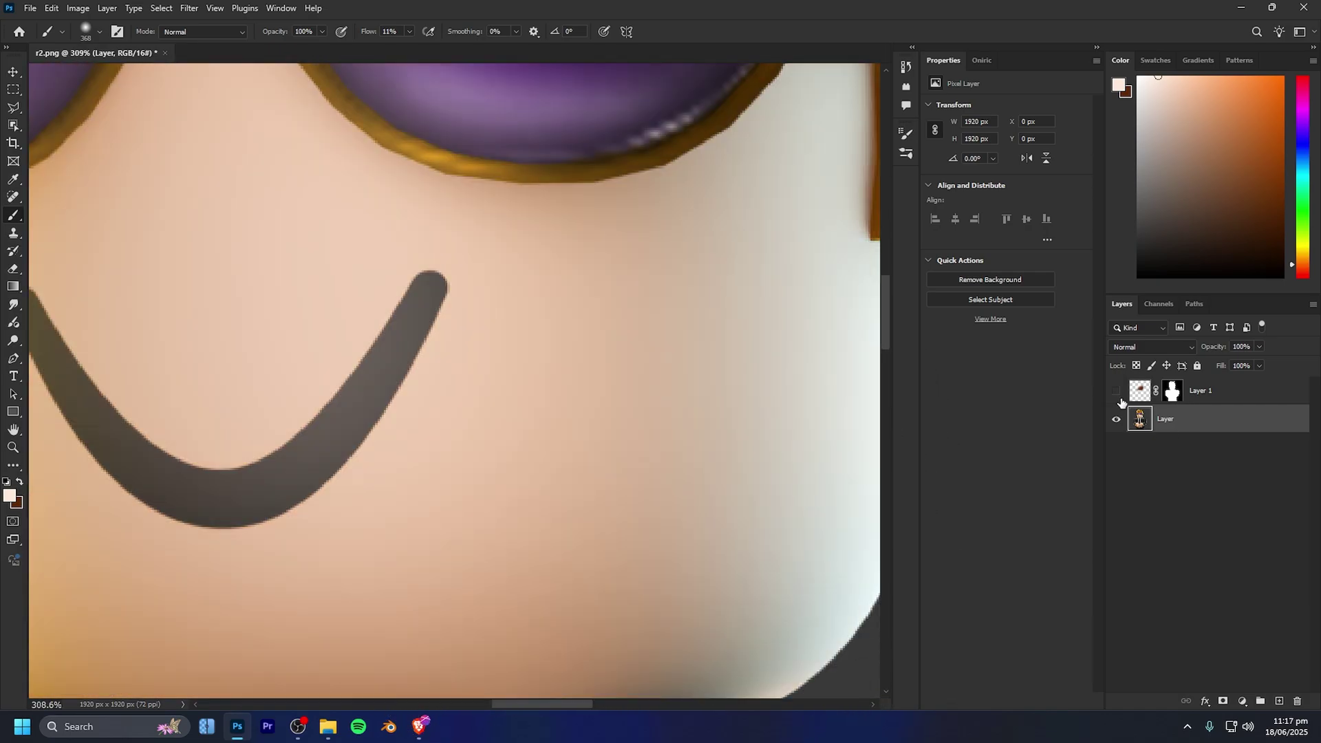
{"action": "left_click", "coordinate": [1117, 395]}
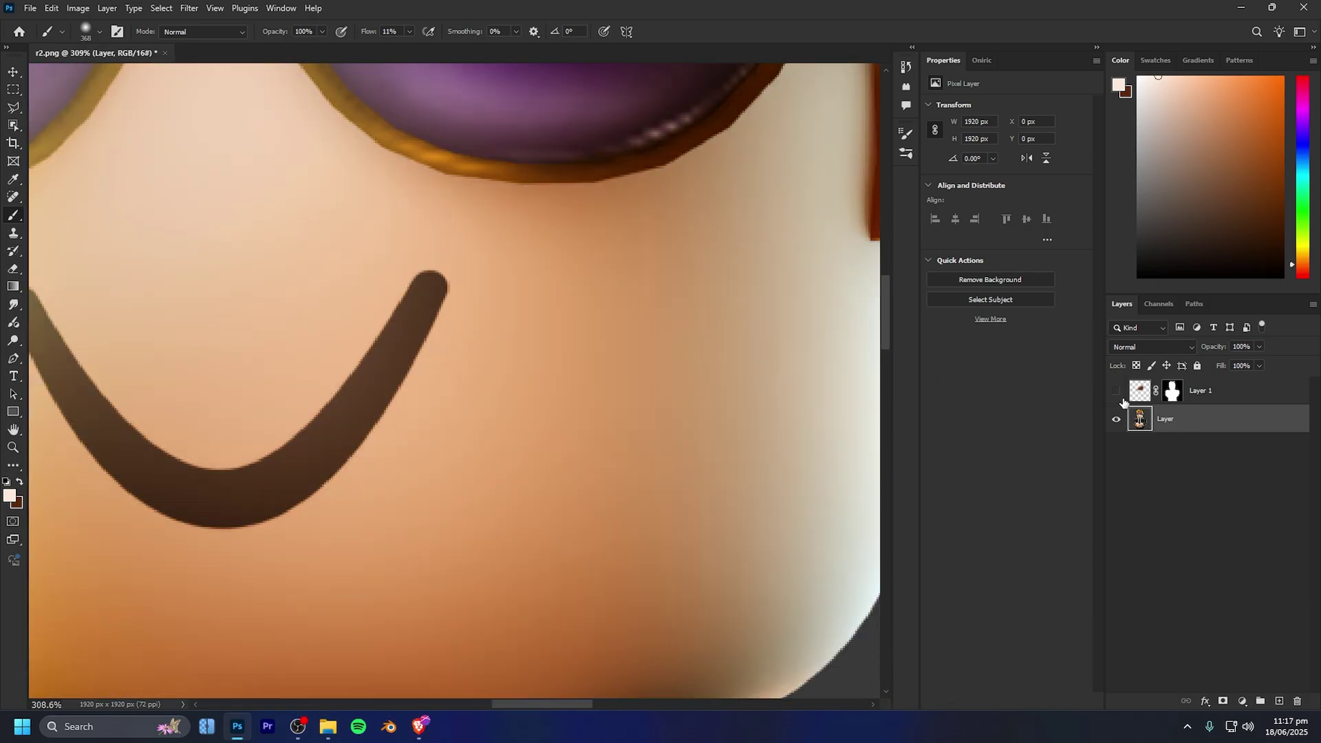
{"action": "left_click", "coordinate": [1117, 395]}
{"action": "scroll", "coordinate": [673, 368], "scroll_direction": "down", "scroll_amount": 8}
{"action": "scroll", "coordinate": [672, 368], "scroll_direction": "right", "scroll_amount": 1}
Return to Layer 1 and brush a soft pale peach highlight over the lower face beside the mouth.
{"action": "left_click", "coordinate": [1199, 392]}
{"action": "key", "text": "e"}
{"action": "scroll", "coordinate": [729, 524], "scroll_direction": "down", "scroll_amount": 1}
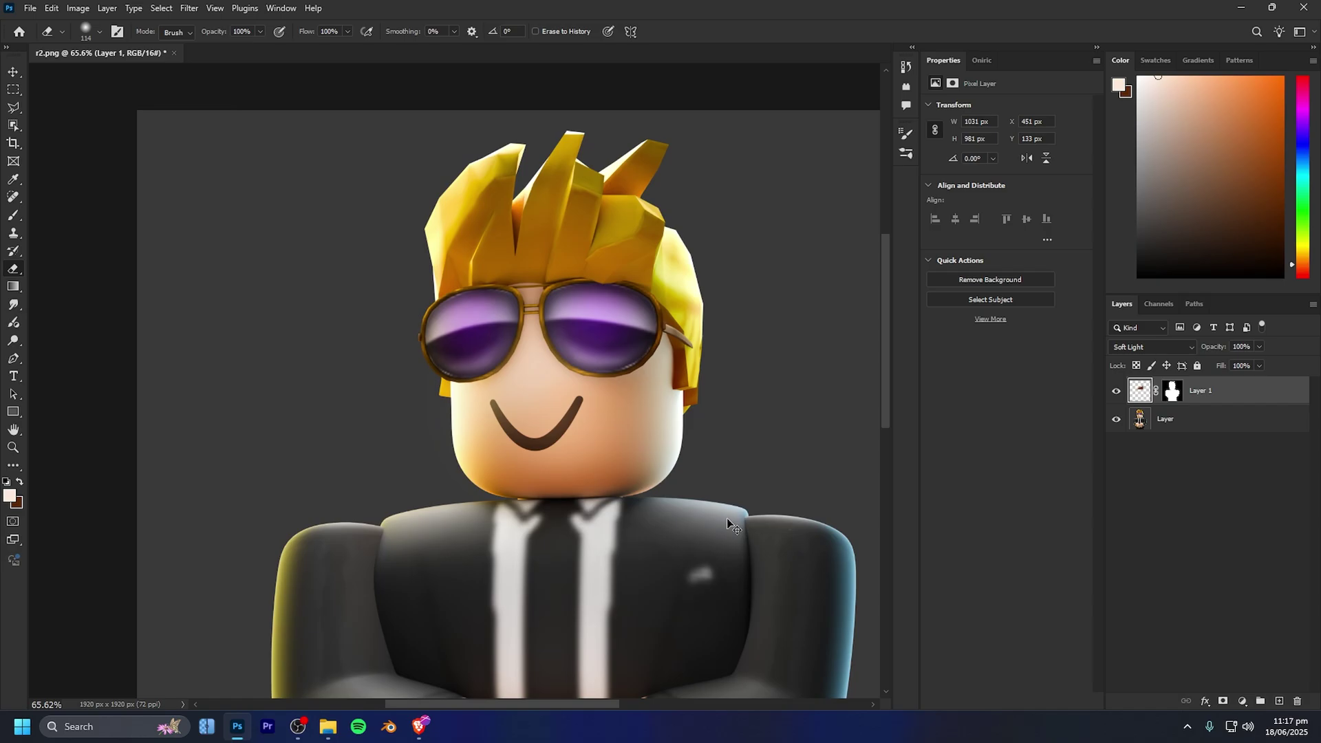
{"action": "scroll", "coordinate": [729, 526], "scroll_direction": "down", "scroll_amount": 2}
{"action": "scroll", "coordinate": [714, 502], "scroll_direction": "up", "scroll_amount": 3}
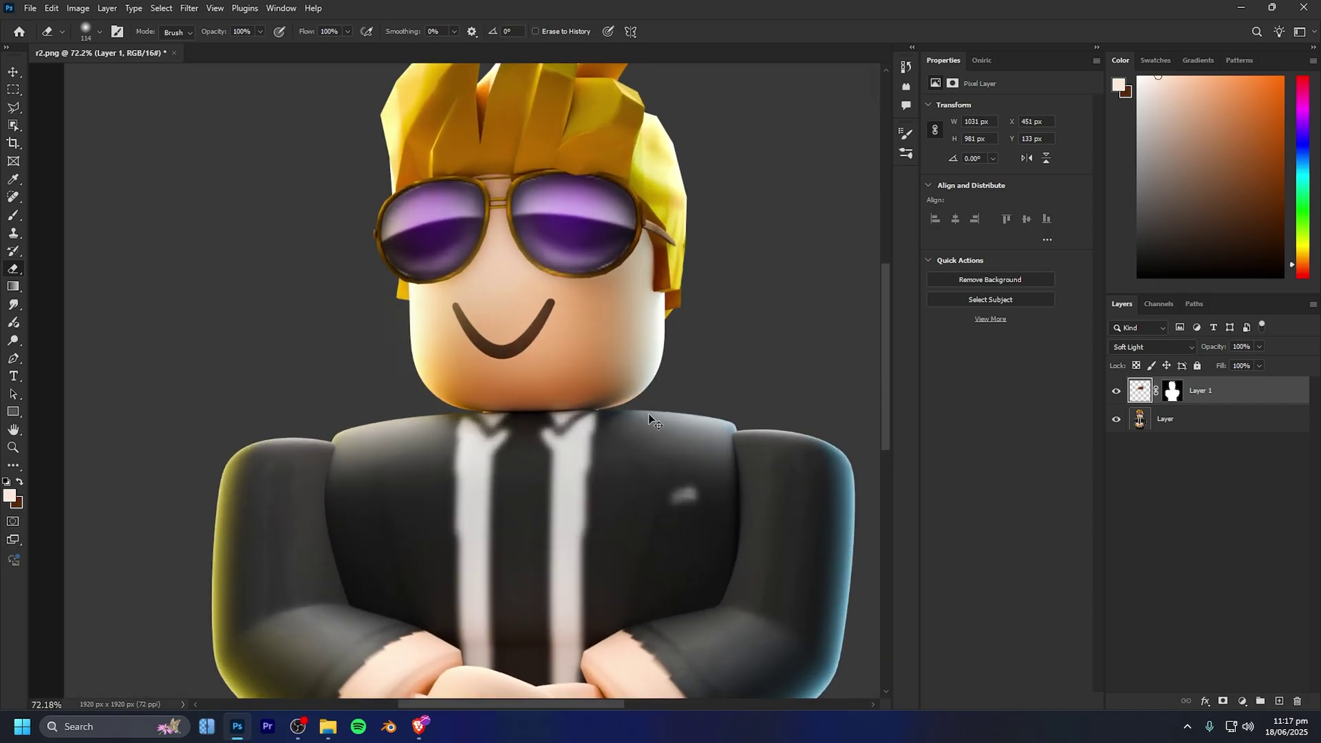
{"action": "scroll", "coordinate": [651, 420], "scroll_direction": "down", "scroll_amount": 2}
{"action": "scroll", "coordinate": [708, 549], "scroll_direction": "up", "scroll_amount": 4}
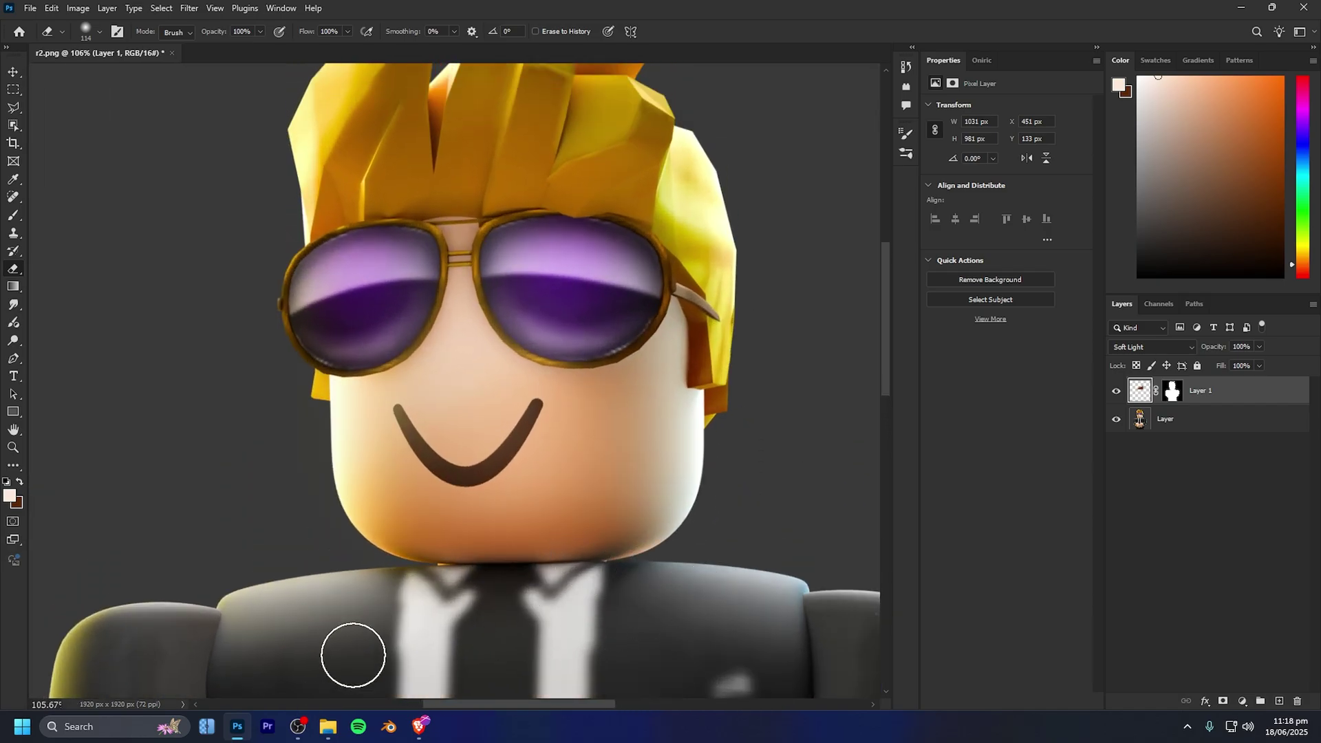
{"action": "scroll", "coordinate": [353, 655], "scroll_direction": "right", "scroll_amount": 1}
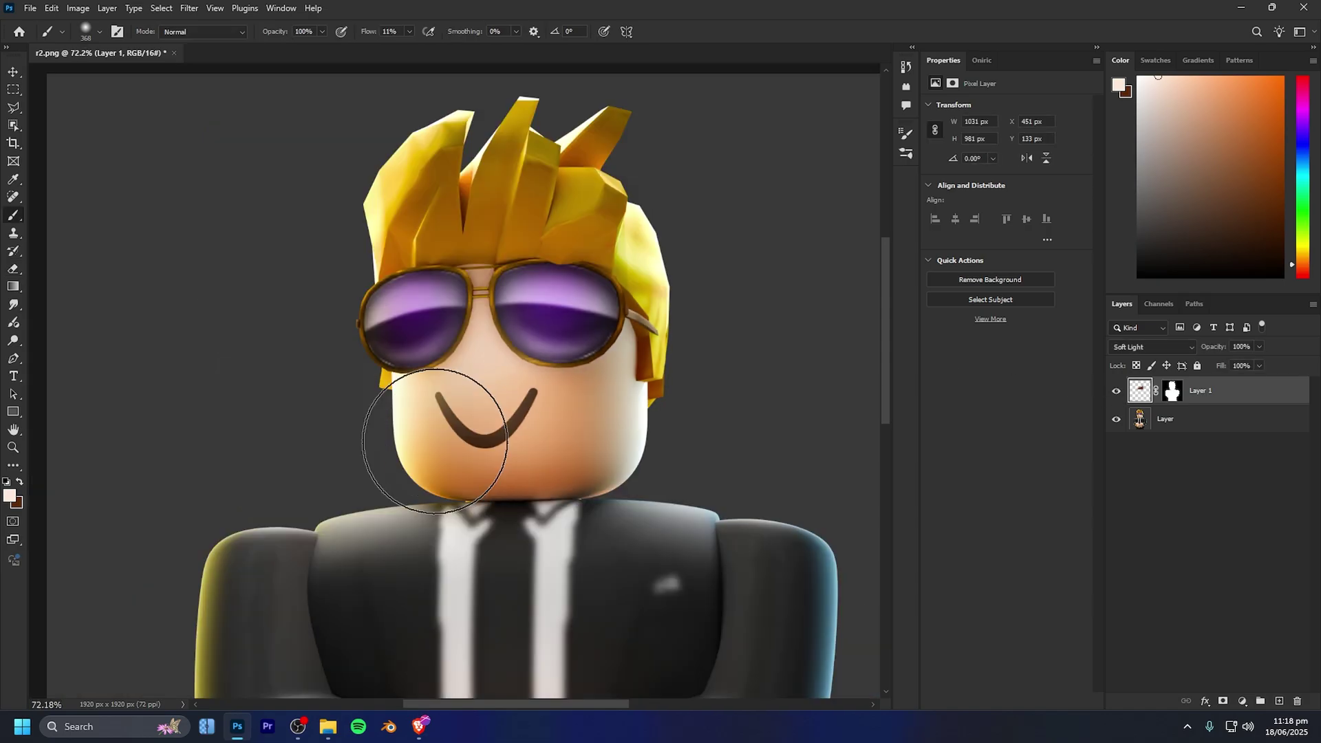
{"action": "left_click_drag", "start_coordinate": [452, 425], "coordinate": [398, 432]}
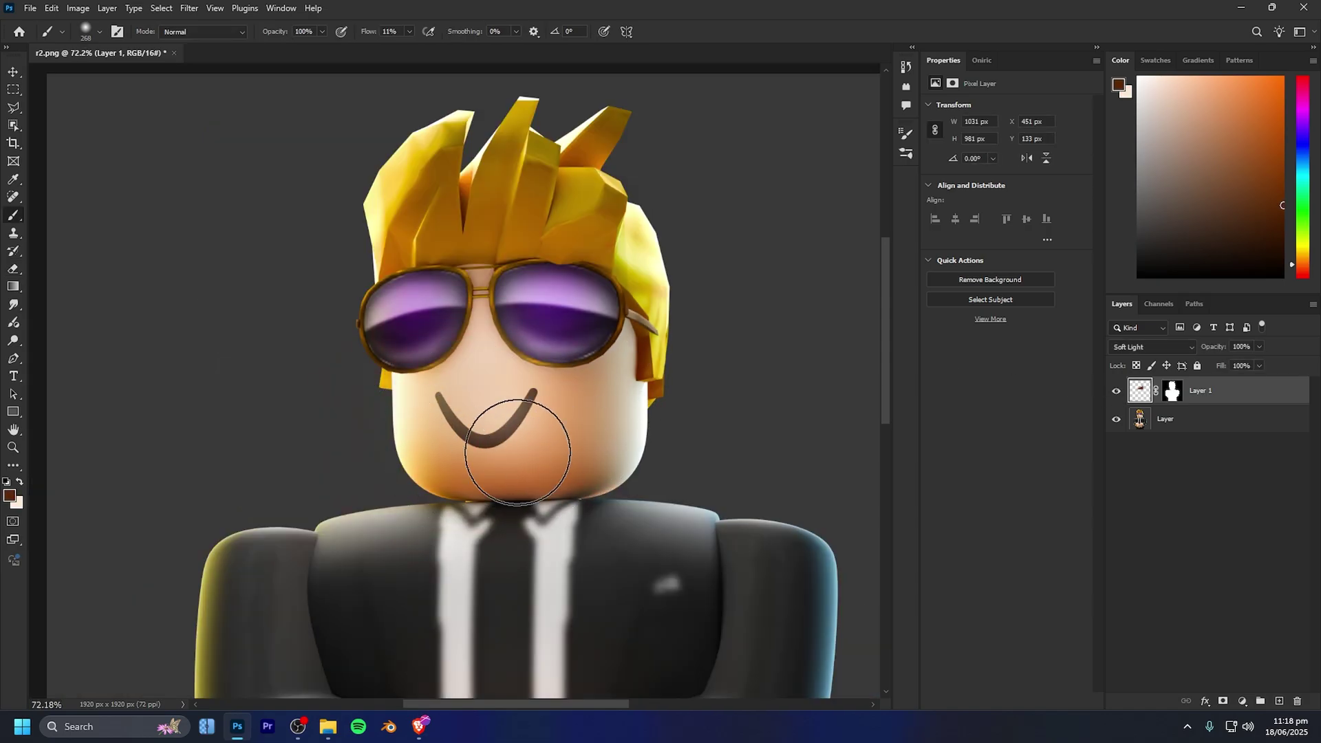
Add a Black & White adjustment layer and clip it to Layer 1 to strip the colour from the shading.
{"action": "scroll", "coordinate": [640, 458], "scroll_direction": "down", "scroll_amount": 6}
{"action": "scroll", "coordinate": [630, 456], "scroll_direction": "right", "scroll_amount": 1}
{"action": "scroll", "coordinate": [612, 454], "scroll_direction": "down", "scroll_amount": 3}
{"action": "left_click", "coordinate": [1243, 701]}
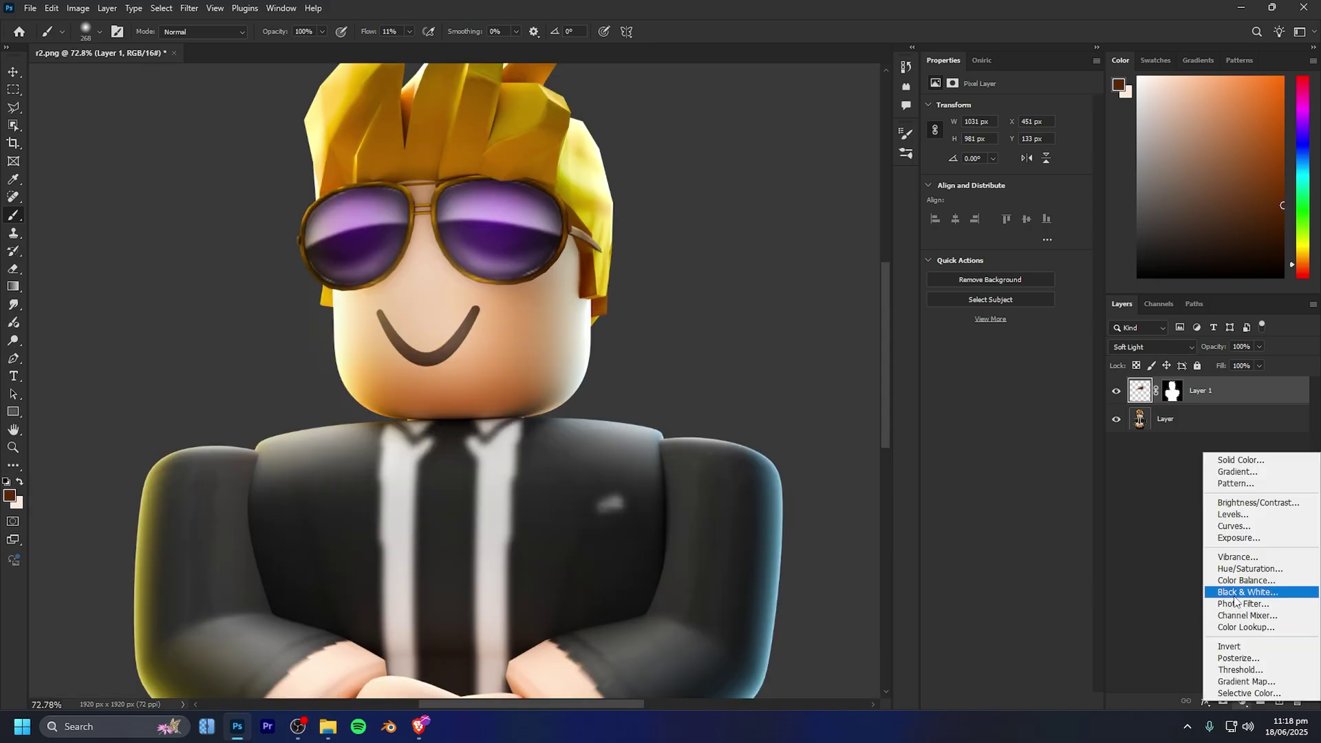
{"action": "left_click", "coordinate": [1245, 592]}
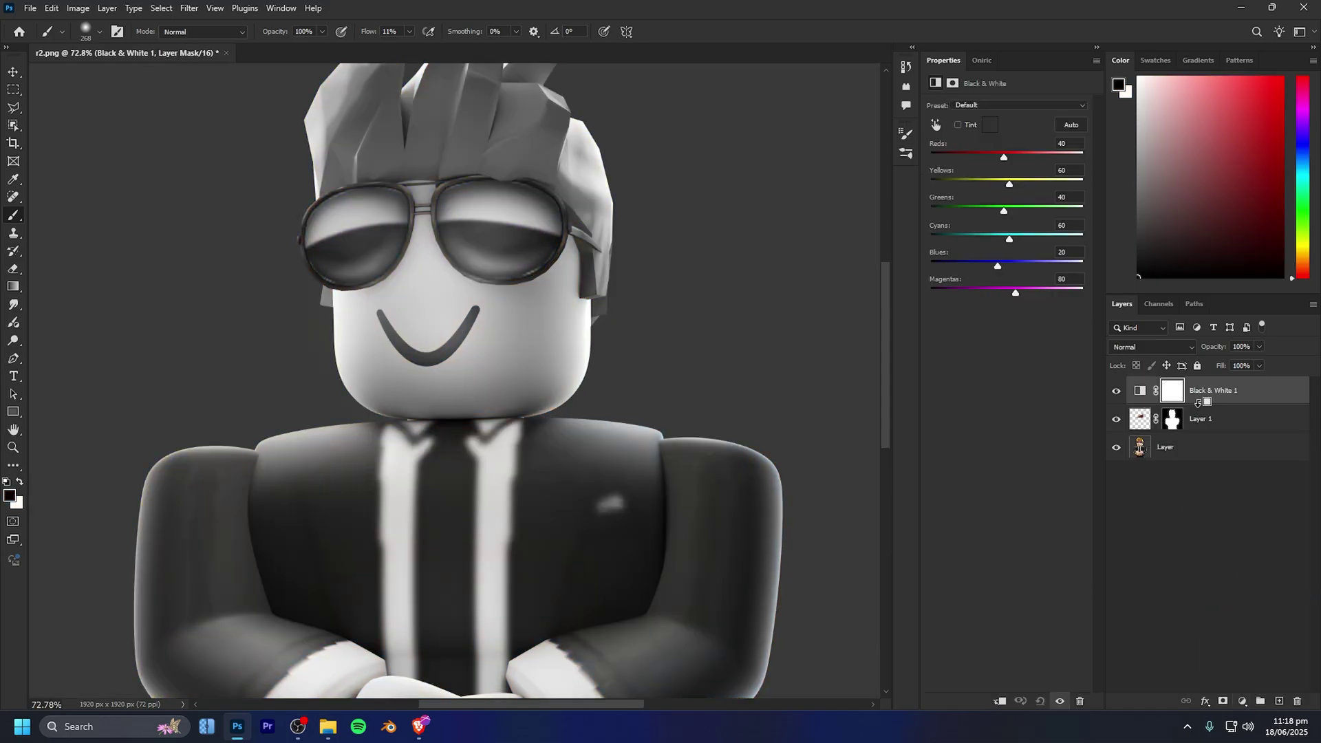
{"action": "left_click", "coordinate": [1191, 404], "text": "alt"}
{"action": "scroll", "coordinate": [647, 392], "scroll_direction": "up", "scroll_amount": 4}
{"action": "scroll", "coordinate": [757, 402], "scroll_direction": "up", "scroll_amount": 3}
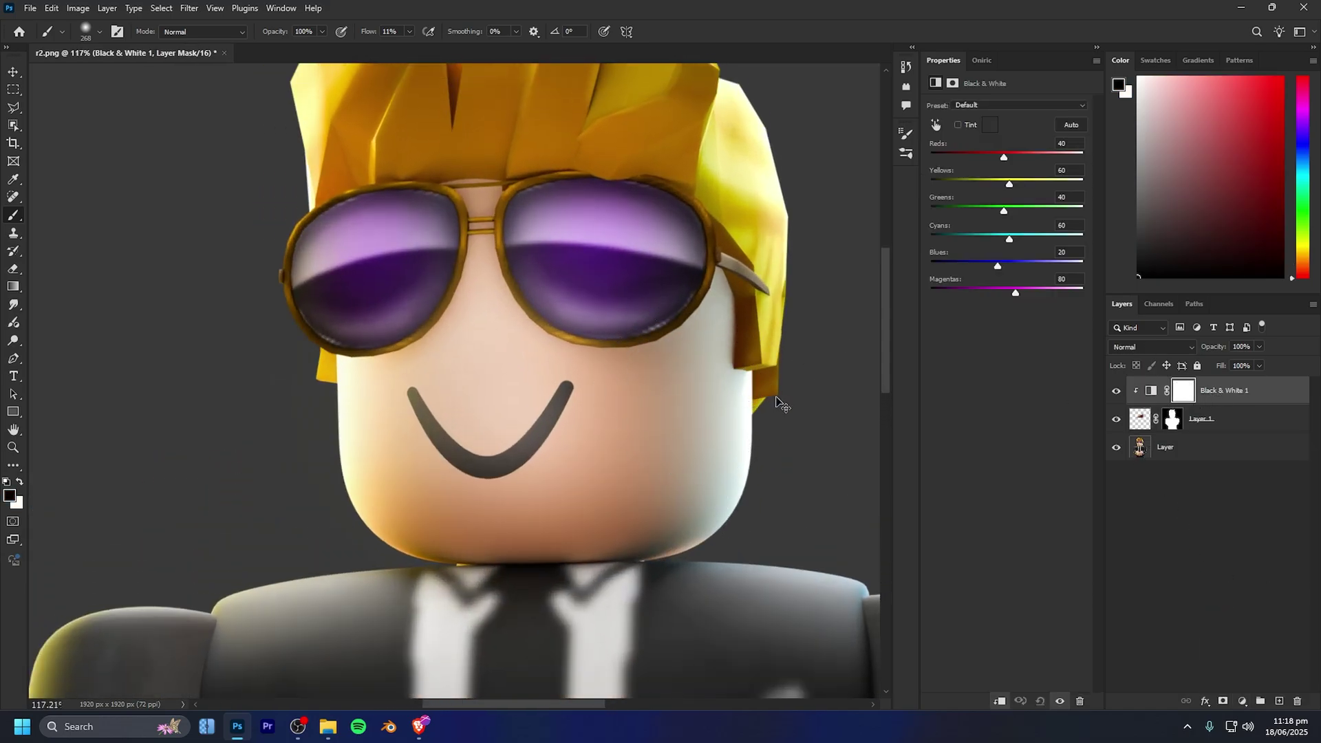
Compare colourless and tinted shading on the face by repeatedly hiding and showing the Black & White adjustment.
{"action": "left_click", "coordinate": [1116, 405]}
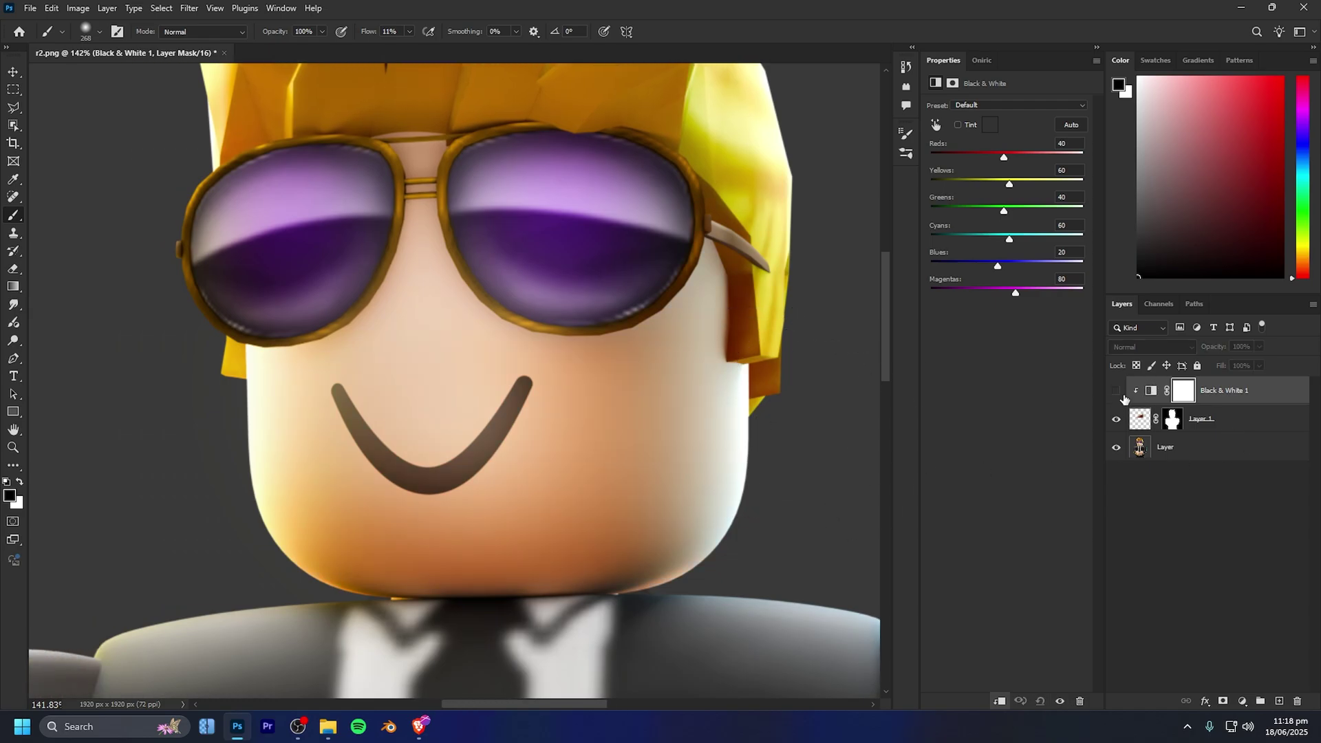
{"action": "left_click", "coordinate": [1117, 400]}
{"action": "left_click", "coordinate": [1116, 395]}
{"action": "left_click", "coordinate": [1117, 392]}
{"action": "left_click", "coordinate": [1117, 393]}
{"action": "left_click", "coordinate": [1117, 392]}
{"action": "left_click", "coordinate": [1117, 392]}
{"action": "scroll", "coordinate": [678, 397], "scroll_direction": "down", "scroll_amount": 5}
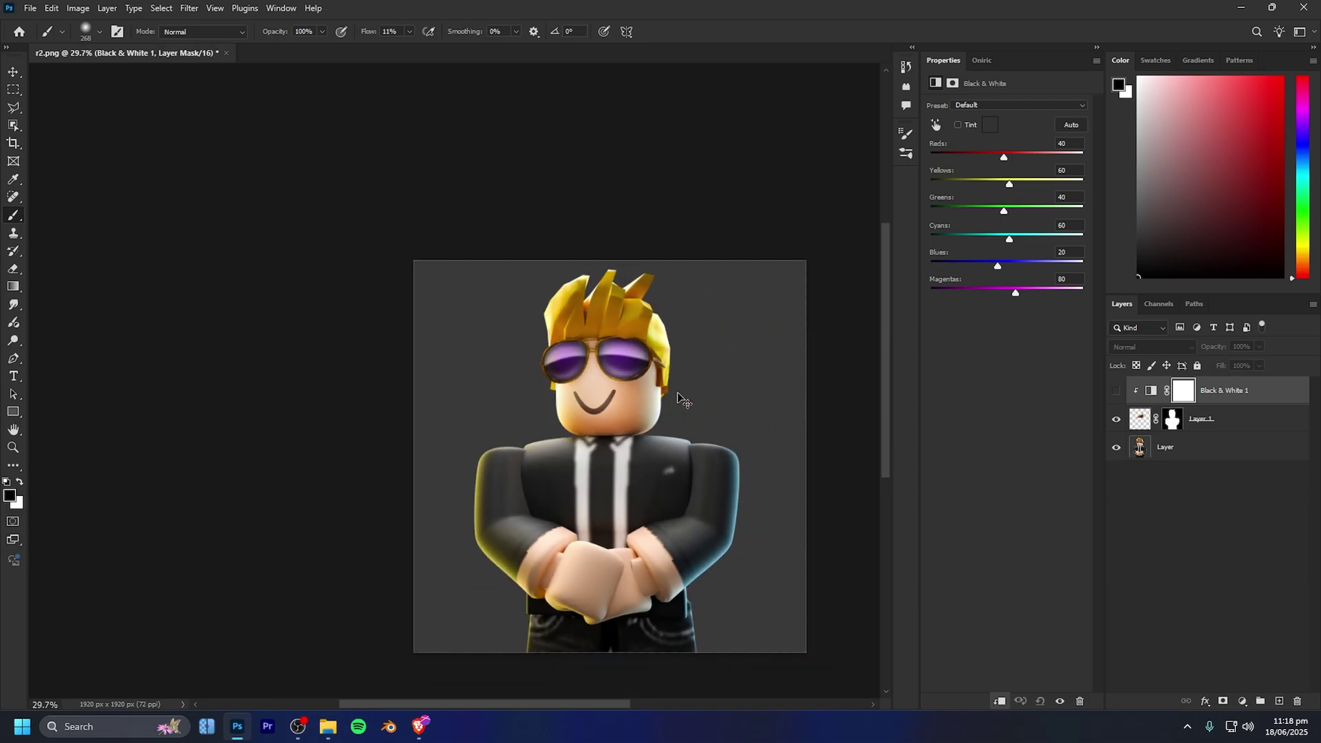
{"action": "left_click", "coordinate": [1116, 391]}
{"action": "left_click", "coordinate": [1150, 390]}
{"action": "scroll", "coordinate": [809, 384], "scroll_direction": "up", "scroll_amount": 1}
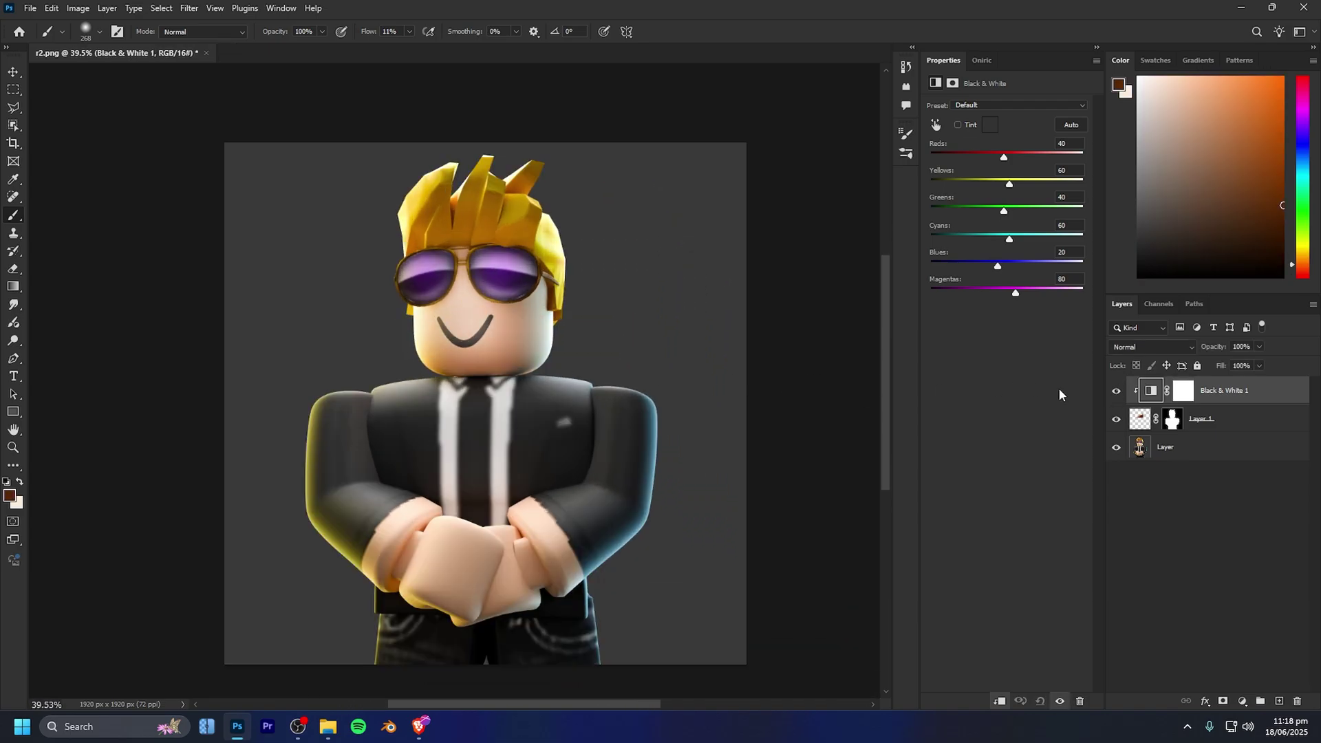
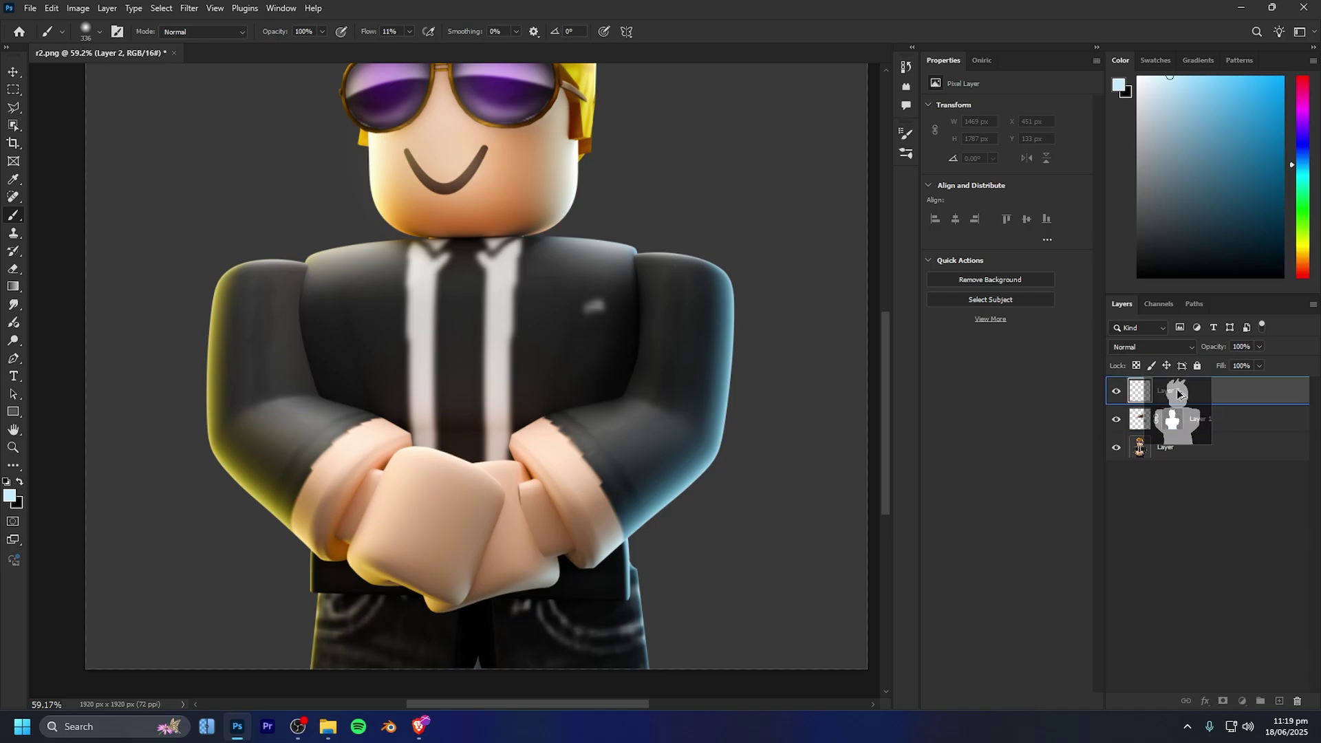
Set Layer 2 to the Overlay blending mode and paint a light blue glow along the blue-lit arm's outer edge at 336 px.
{"action": "left_click", "coordinate": [1142, 348]}
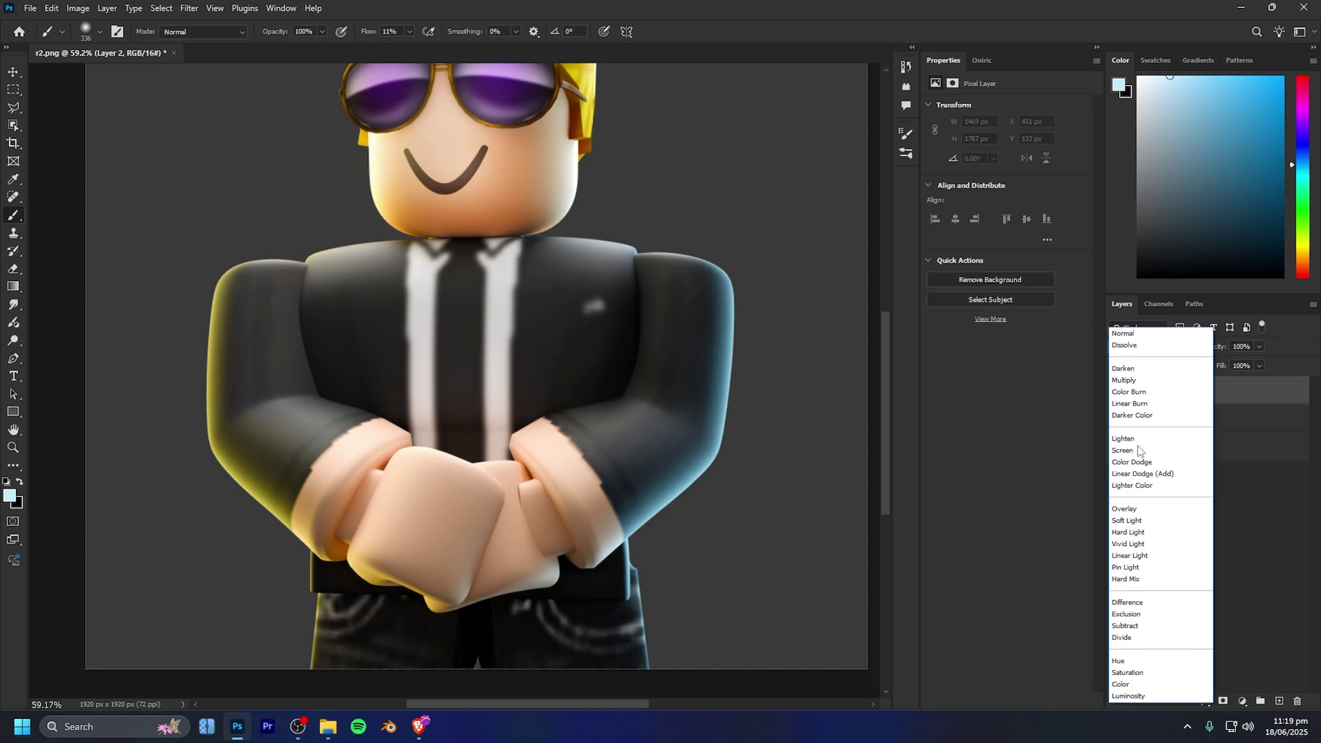
{"action": "left_click", "coordinate": [1135, 511]}
{"action": "scroll", "coordinate": [719, 298], "scroll_direction": "up", "scroll_amount": 3}
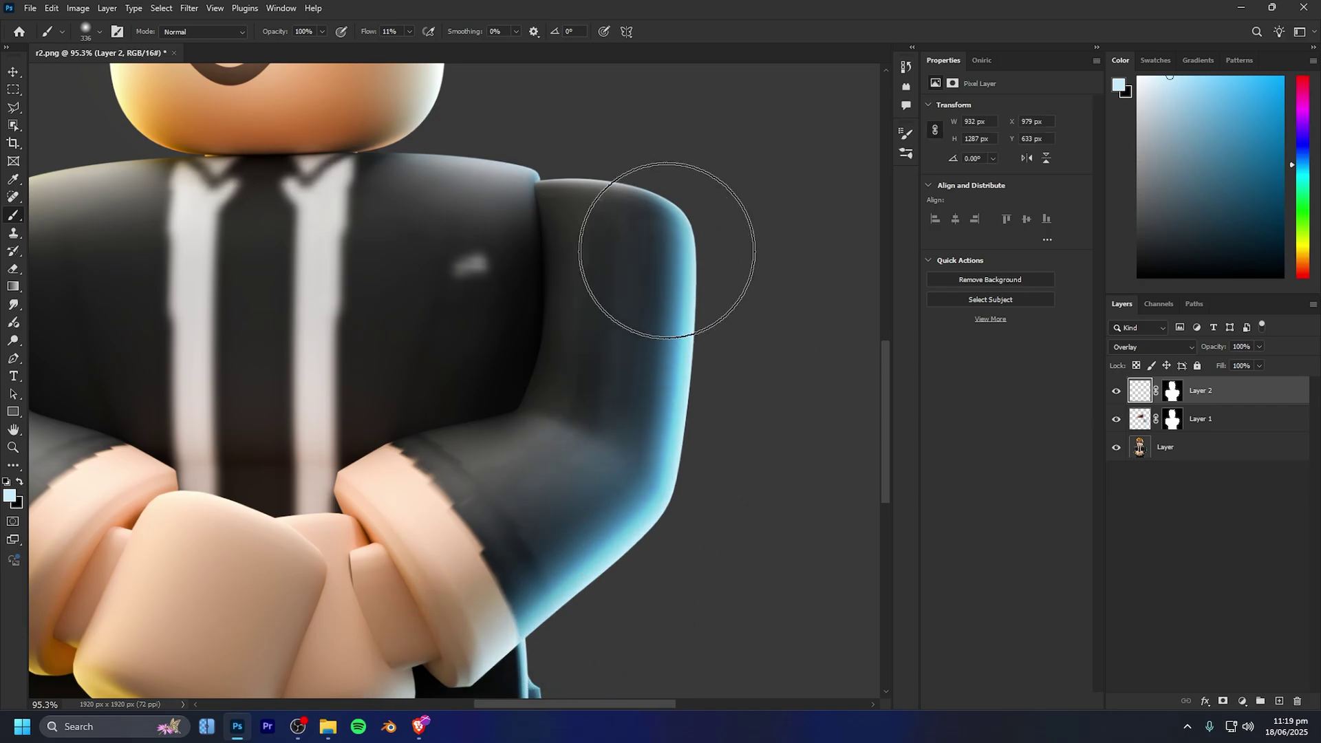
{"action": "left_click_drag", "start_coordinate": [588, 506], "coordinate": [654, 509]}
{"action": "scroll", "coordinate": [550, 461], "scroll_direction": "down", "scroll_amount": 7}
Sample the yellow rim colour from the opposite arm and paint a soft yellow glow along its outer edge on Layer 2.
{"action": "left_click", "coordinate": [383, 387], "text": "alt"}
{"action": "scroll", "coordinate": [416, 382], "scroll_direction": "down", "scroll_amount": 1}
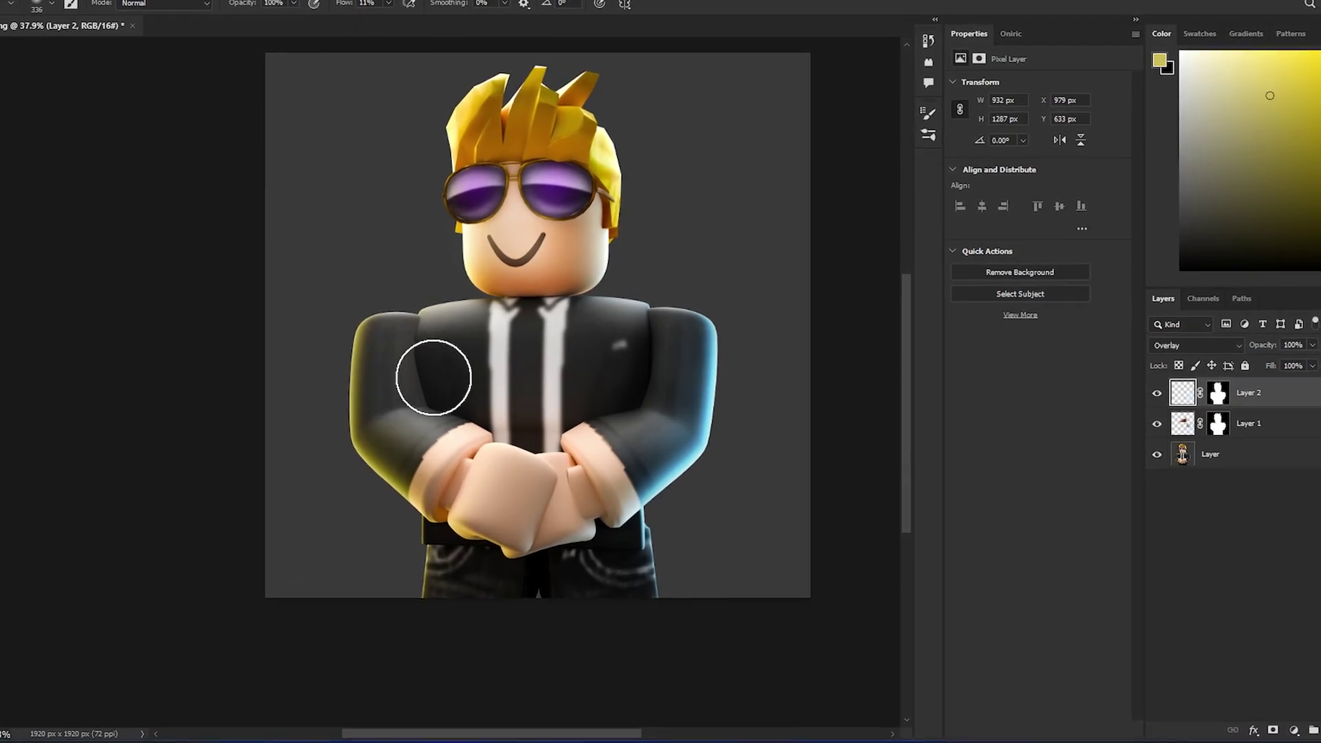
{"action": "scroll", "coordinate": [433, 377], "scroll_direction": "up", "scroll_amount": 6}
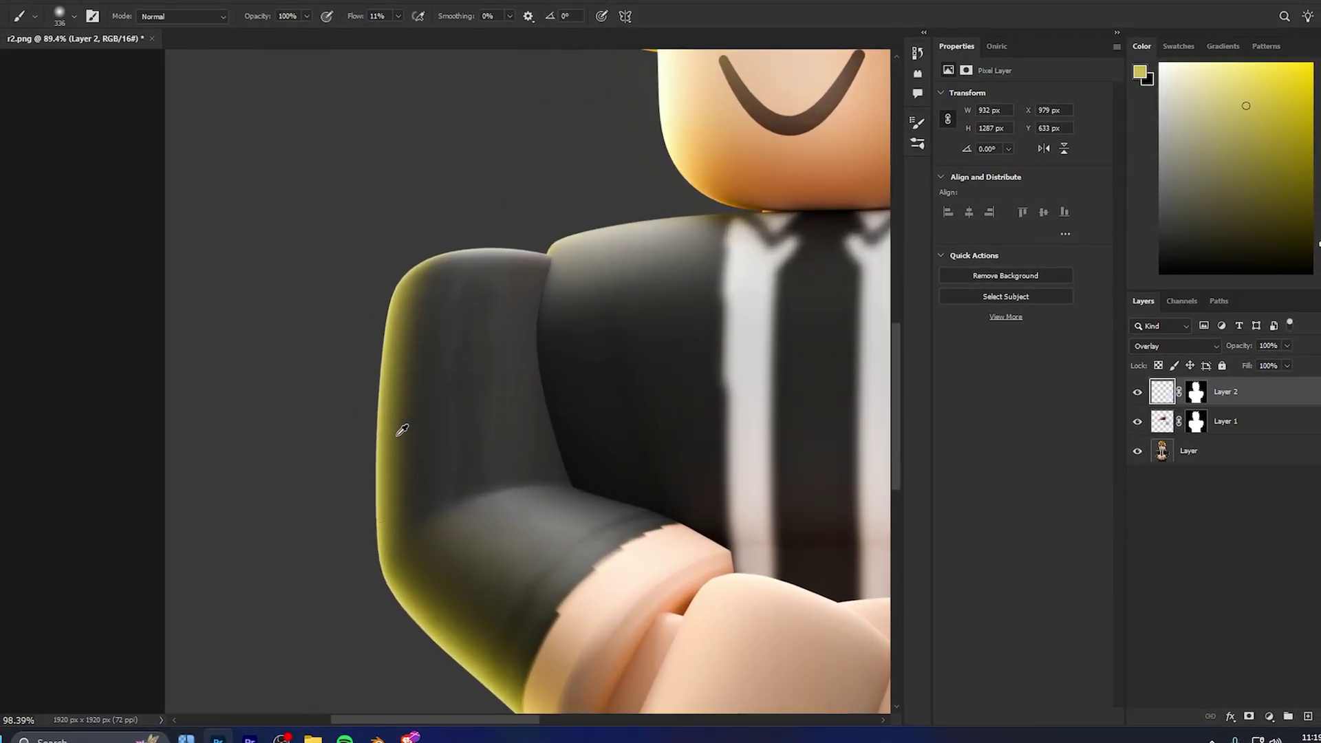
{"action": "scroll", "coordinate": [403, 430], "scroll_direction": "down", "scroll_amount": 4}
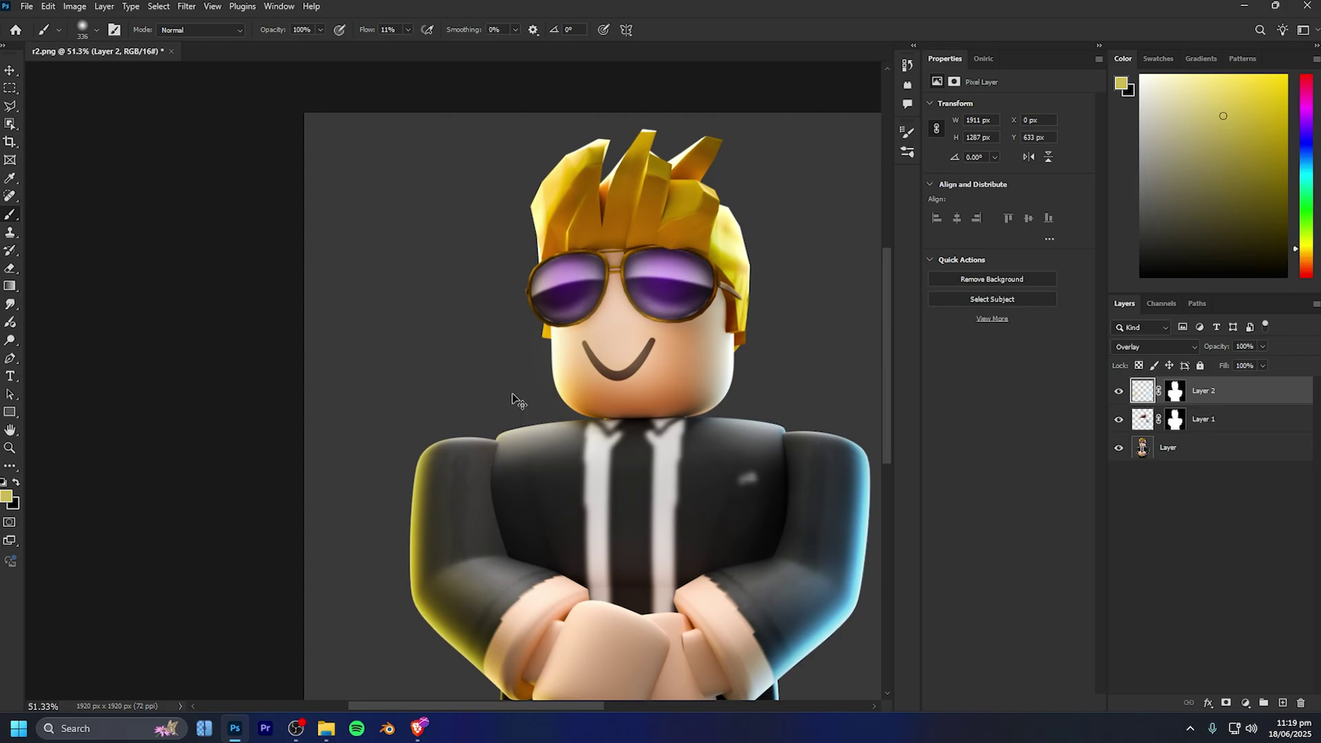
Paint an orange glow over the hair and a sampled purple glow over the sunglasses lenses on Layer 2 at 209 px.
{"action": "scroll", "coordinate": [590, 215], "scroll_direction": "up", "scroll_amount": 4}
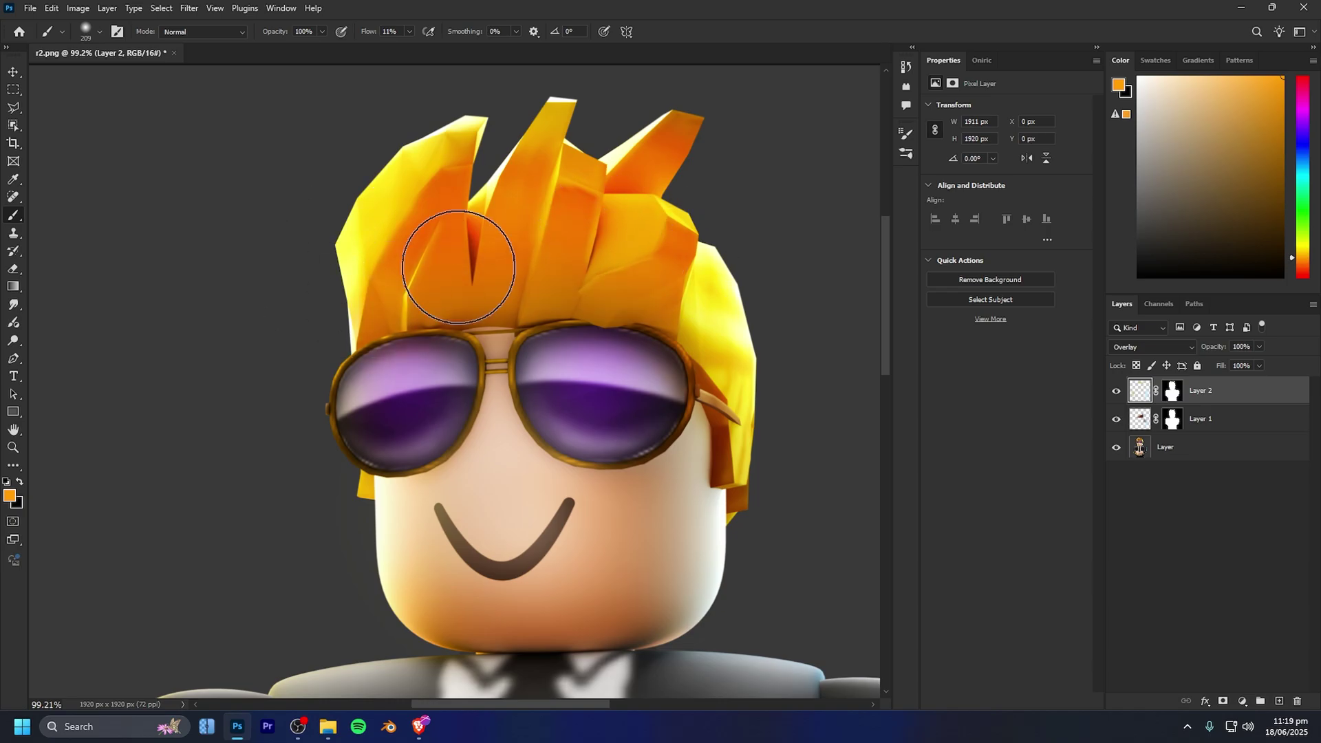
{"action": "scroll", "coordinate": [458, 267], "scroll_direction": "down", "scroll_amount": 4}
{"action": "scroll", "coordinate": [557, 321], "scroll_direction": "up", "scroll_amount": 4}
{"action": "left_click", "coordinate": [557, 320], "text": "alt"}
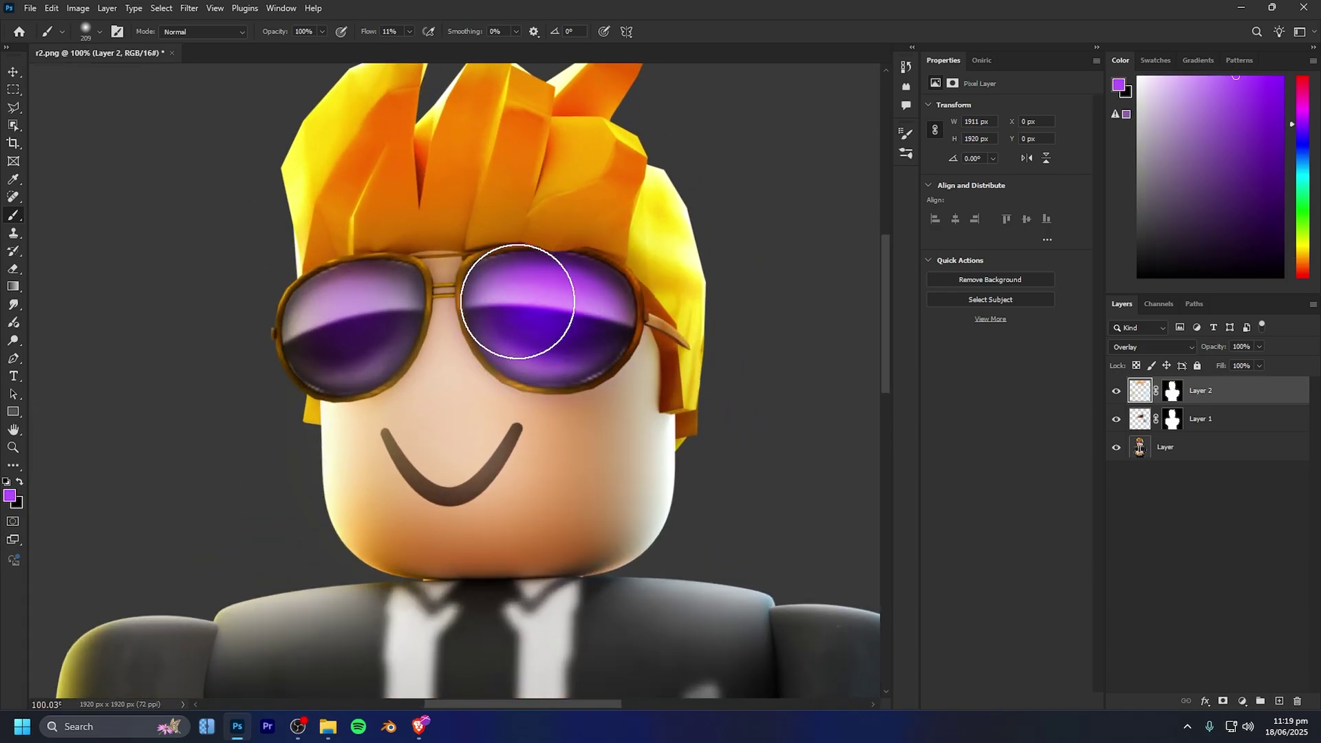
{"action": "scroll", "coordinate": [363, 304], "scroll_direction": "down", "scroll_amount": 5}
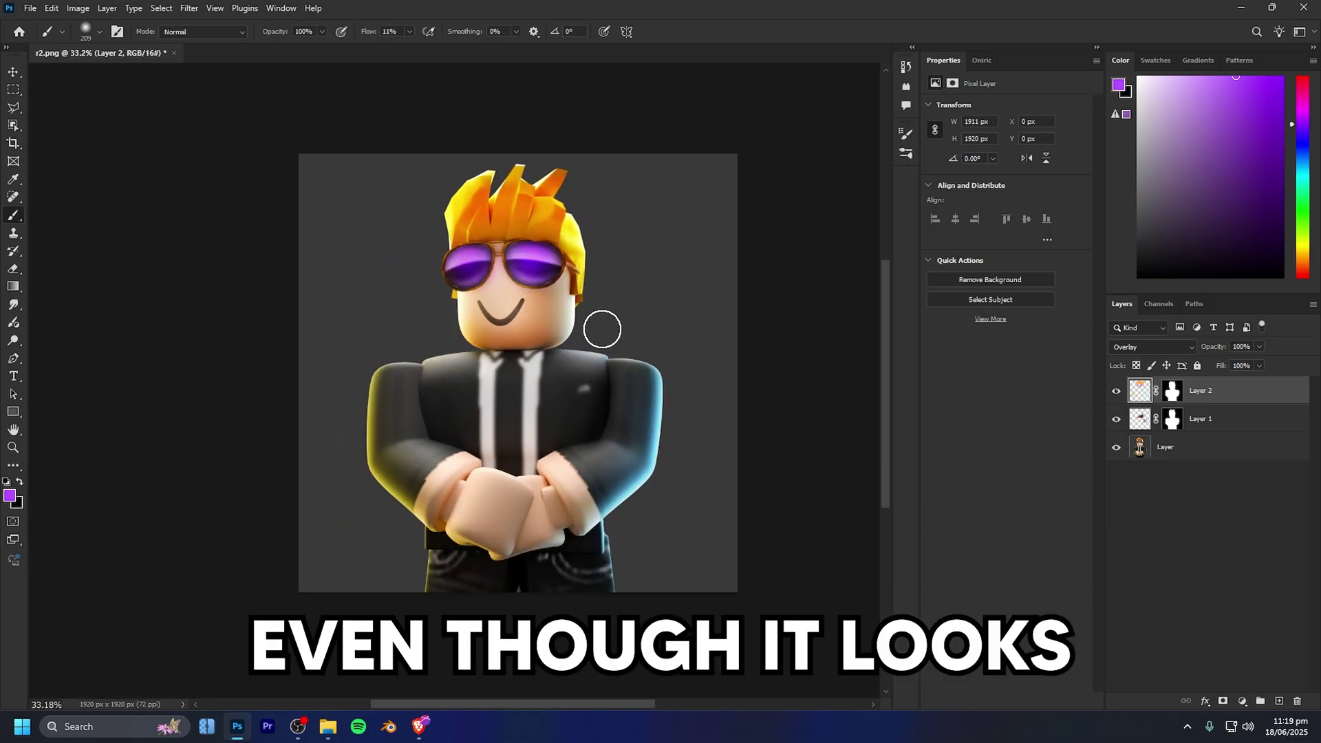
Compare the render with and without the painted glows and shading by hiding and showing their layers.
{"action": "left_click", "coordinate": [1115, 391]}
{"action": "left_click", "coordinate": [1115, 400]}
{"action": "left_click", "coordinate": [1116, 401]}
{"action": "left_click", "coordinate": [1116, 400]}
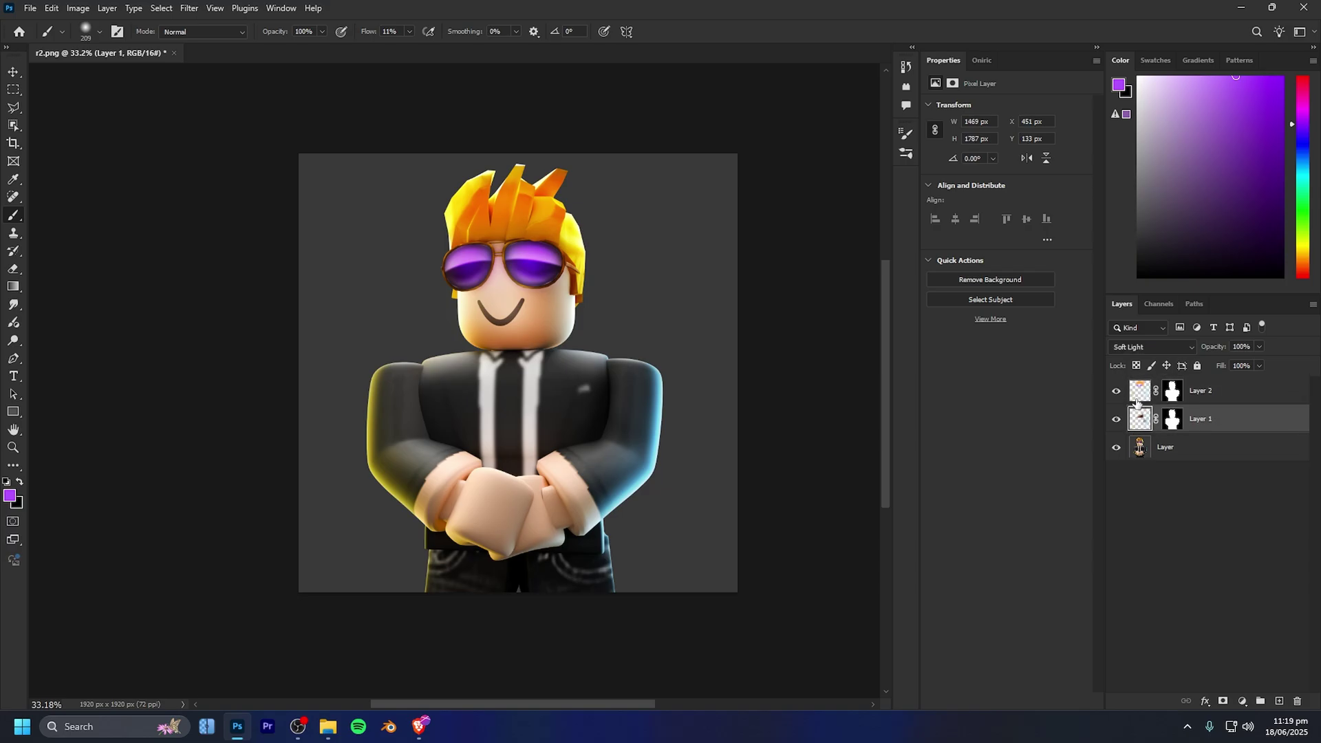
Choose a smoke brush from the brush presets and paint purple smoke over the character on Layer 1 at 991 px and 21% flow.
{"action": "scroll", "coordinate": [619, 412], "scroll_direction": "up", "scroll_amount": 3}
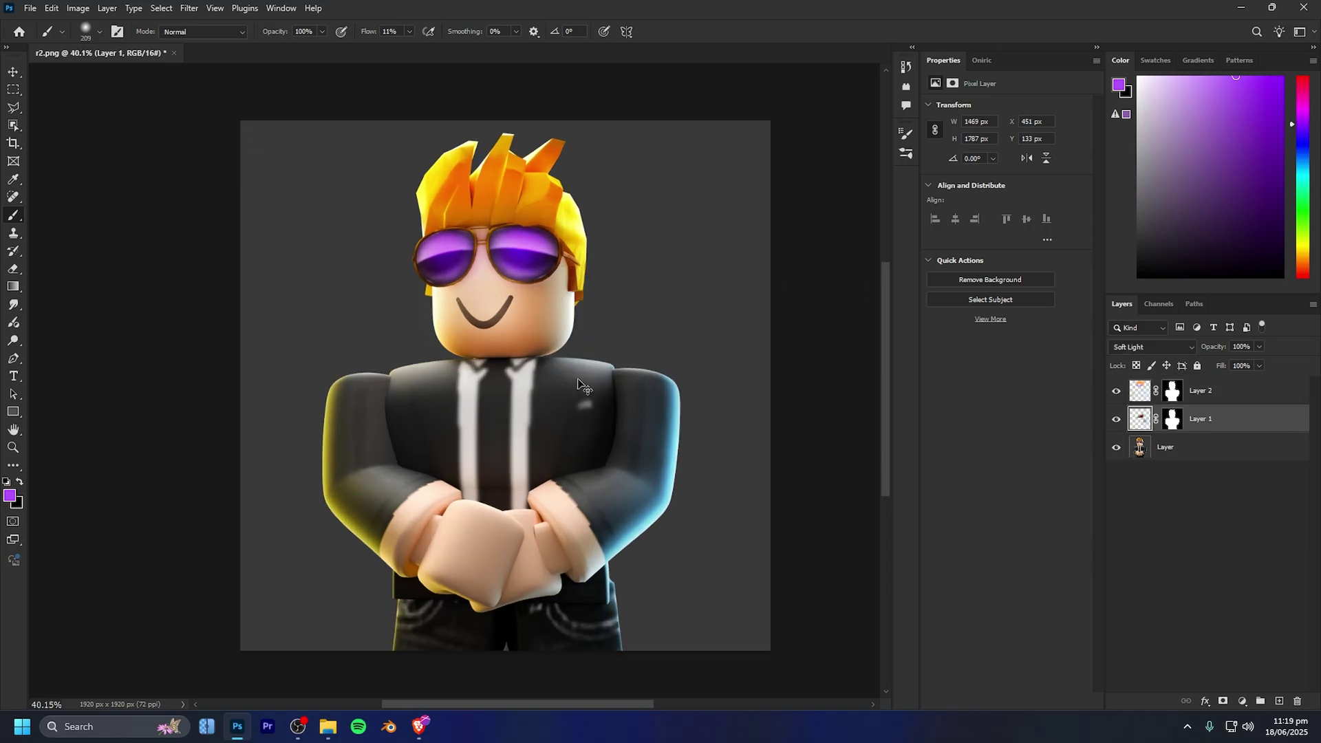
{"action": "left_click", "coordinate": [100, 32]}
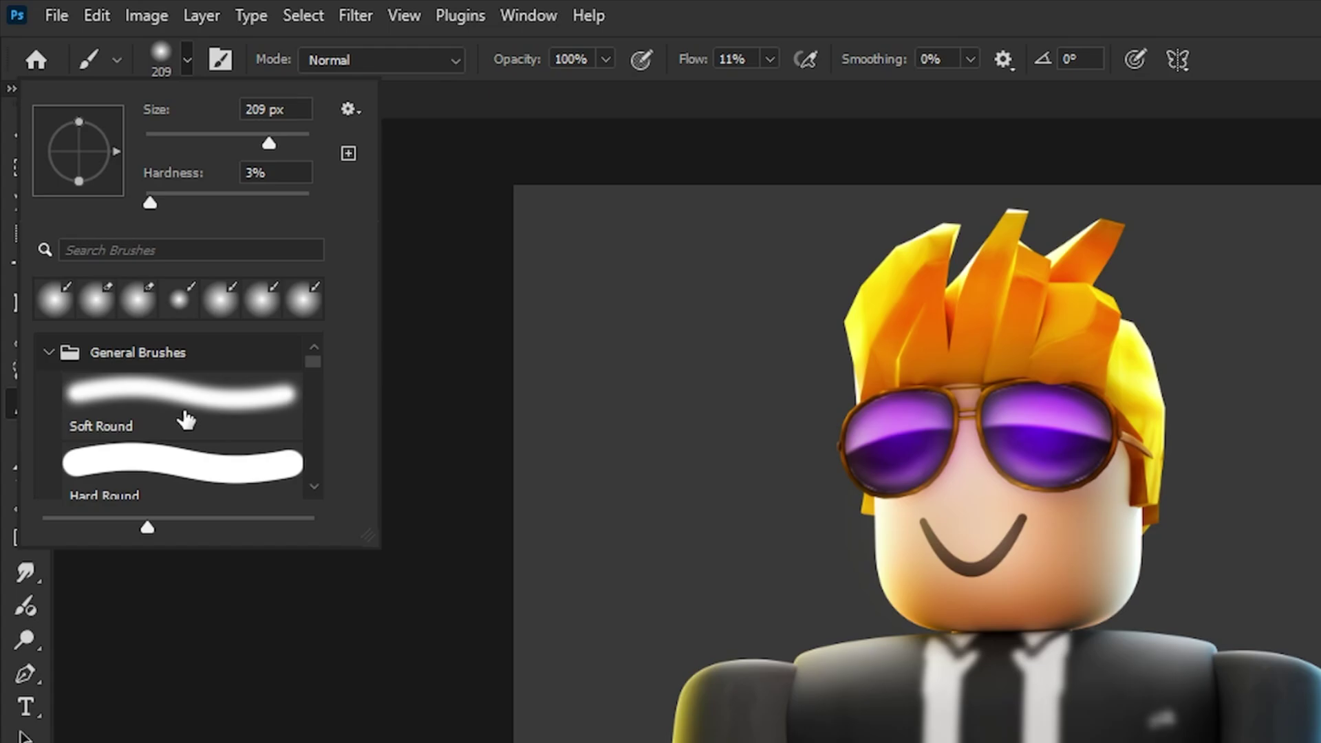
{"action": "left_click", "coordinate": [48, 356]}
{"action": "scroll", "coordinate": [97, 415], "scroll_direction": "down", "scroll_amount": 10}
{"action": "scroll", "coordinate": [104, 416], "scroll_direction": "up", "scroll_amount": 3}
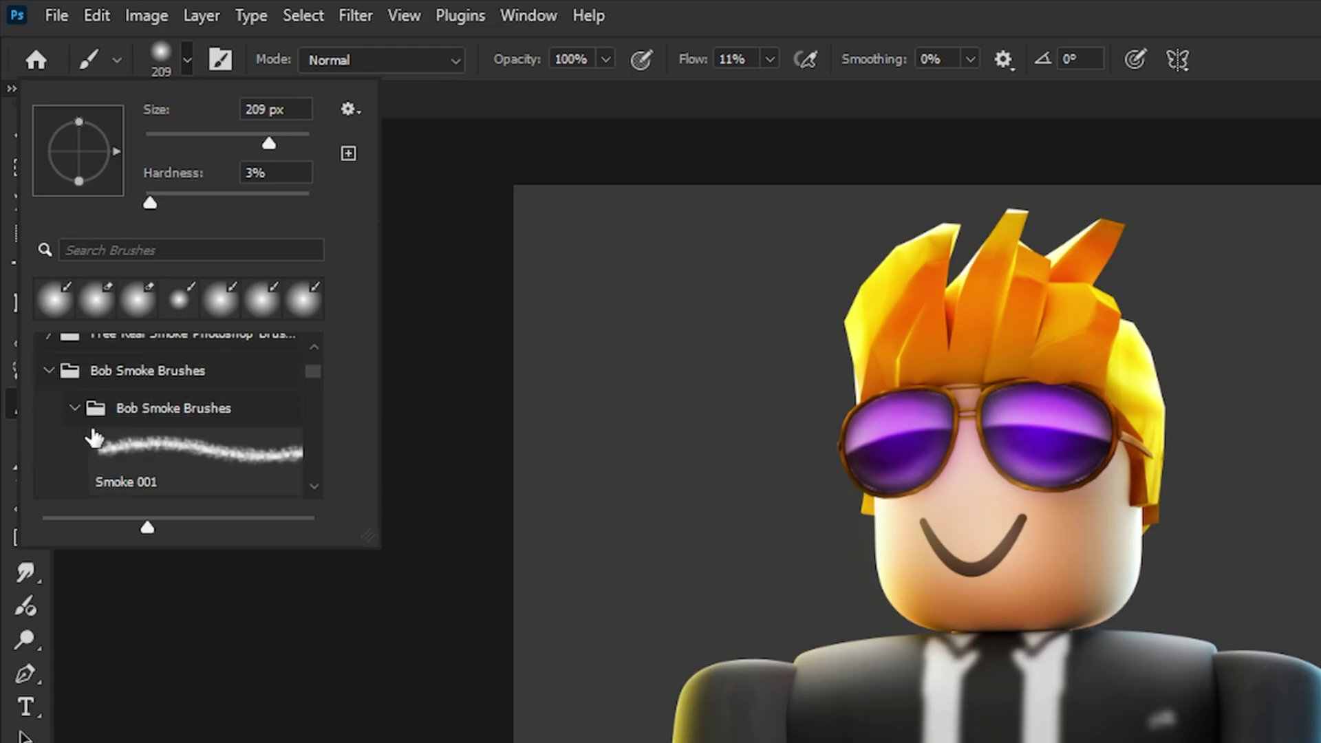
{"action": "scroll", "coordinate": [524, 479], "scroll_direction": "down", "scroll_amount": 1}
{"action": "left_click_drag", "start_coordinate": [911, 477], "coordinate": [1115, 477]}
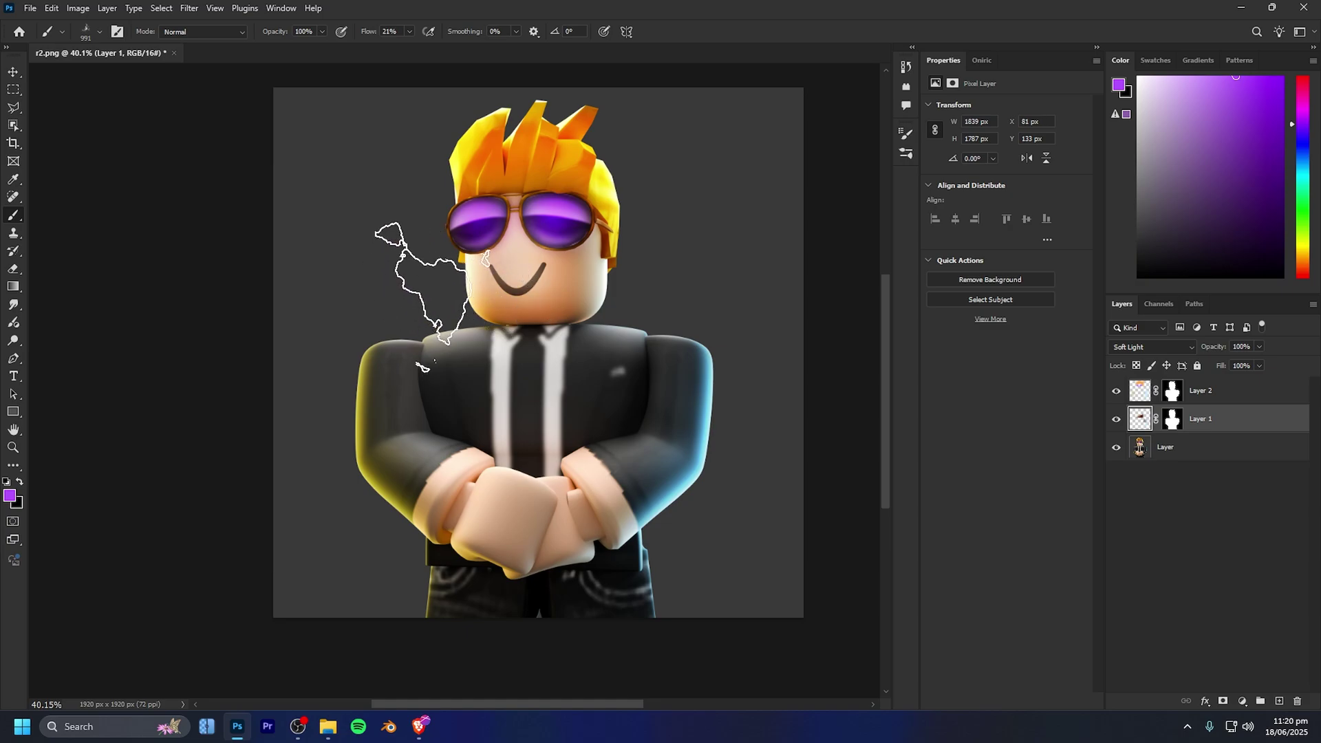
{"action": "scroll", "coordinate": [534, 271], "scroll_direction": "up", "scroll_amount": 2}
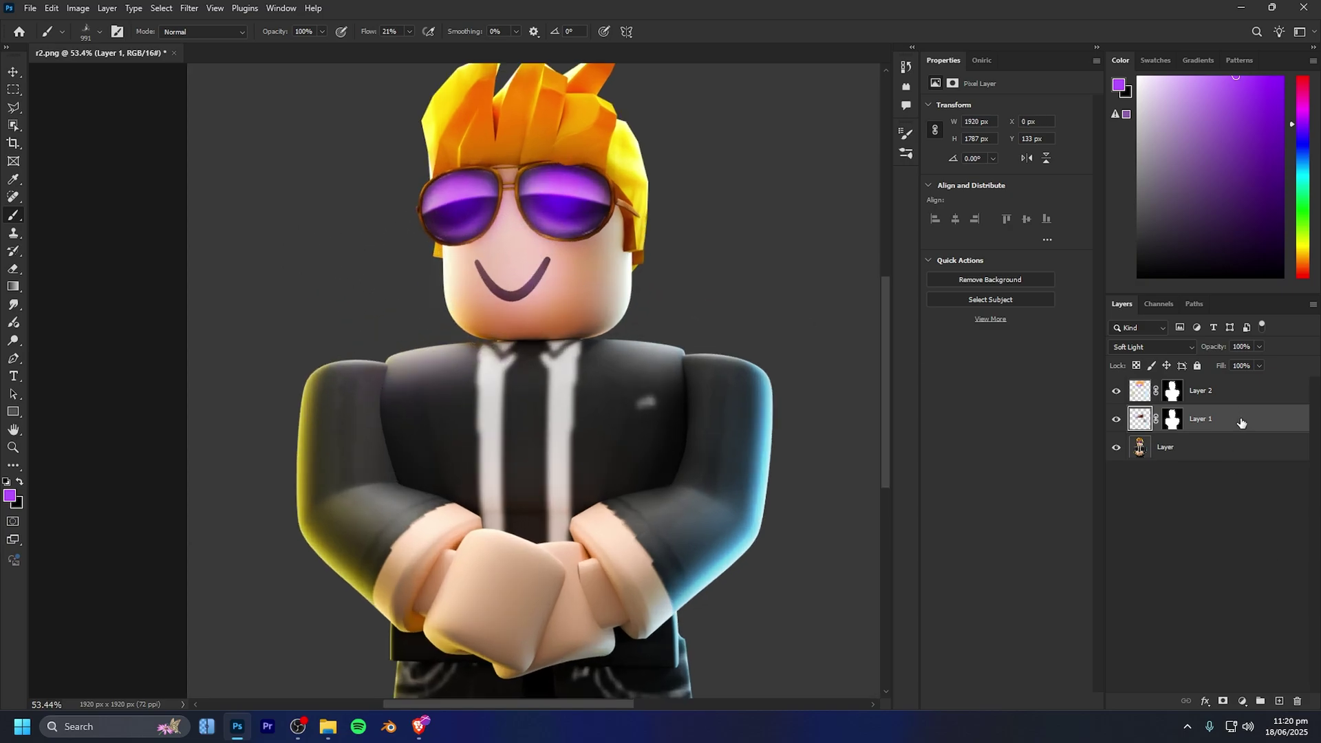
Hide Layers 1 and 2, add a new layer, and stamp black smoke on the background beside the head at 1100 px.
{"action": "left_click_drag", "start_coordinate": [1117, 427], "coordinate": [1117, 454]}
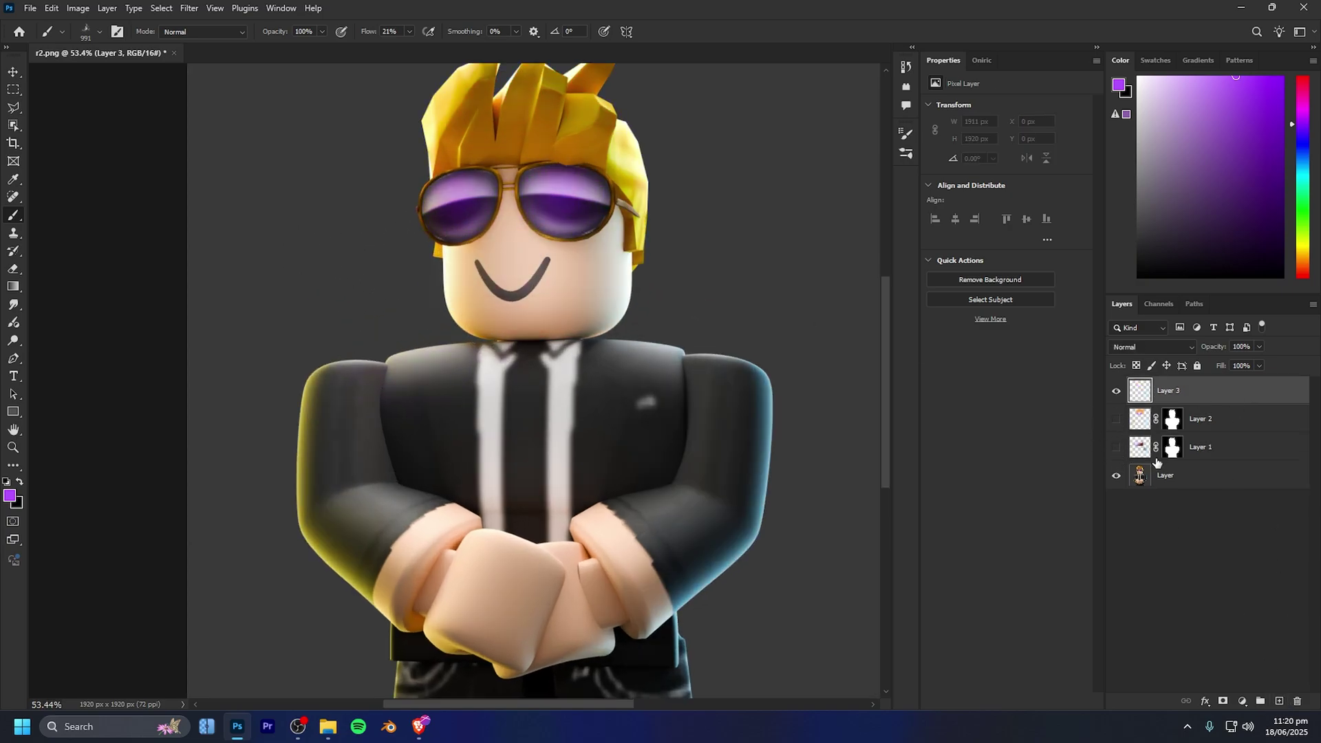
{"action": "scroll", "coordinate": [605, 227], "scroll_direction": "up", "scroll_amount": 2}
{"action": "scroll", "coordinate": [615, 268], "scroll_direction": "right", "scroll_amount": 4}
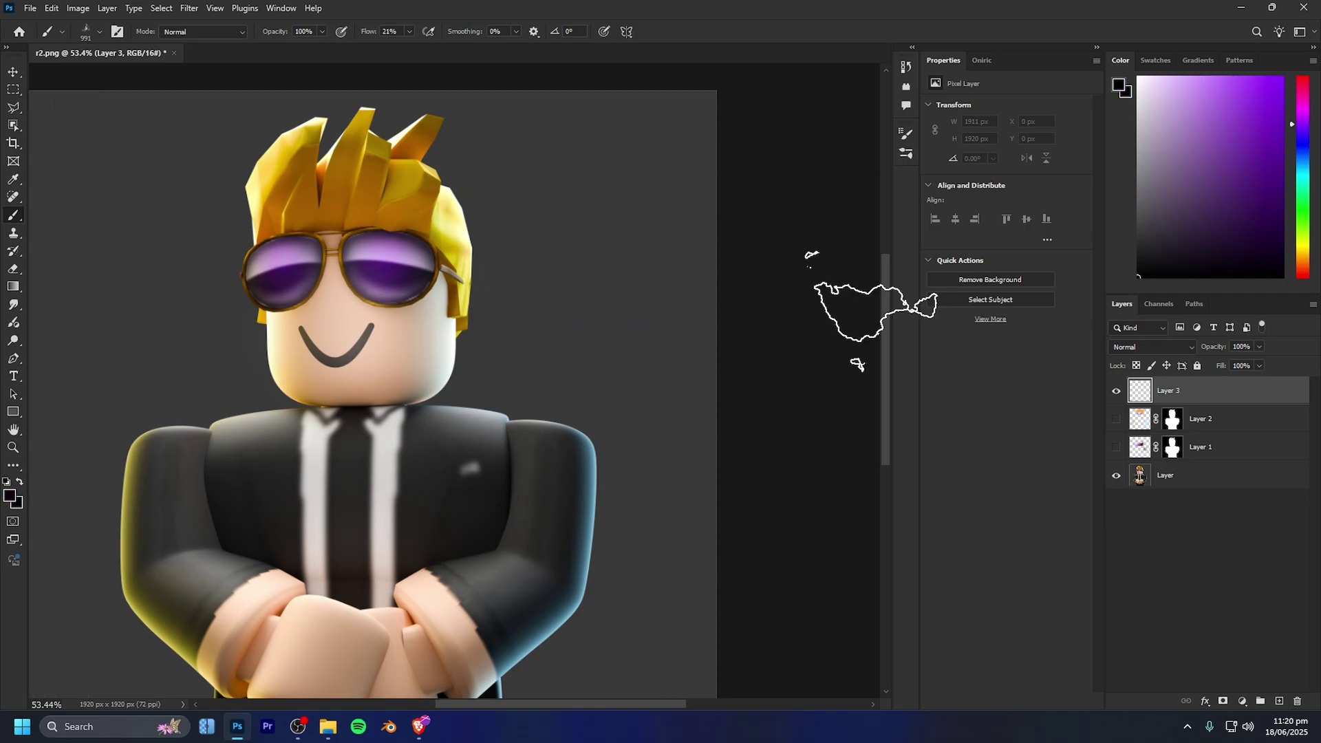
{"action": "key", "text": "bracketright"}
{"action": "left_click", "coordinate": [563, 270]}
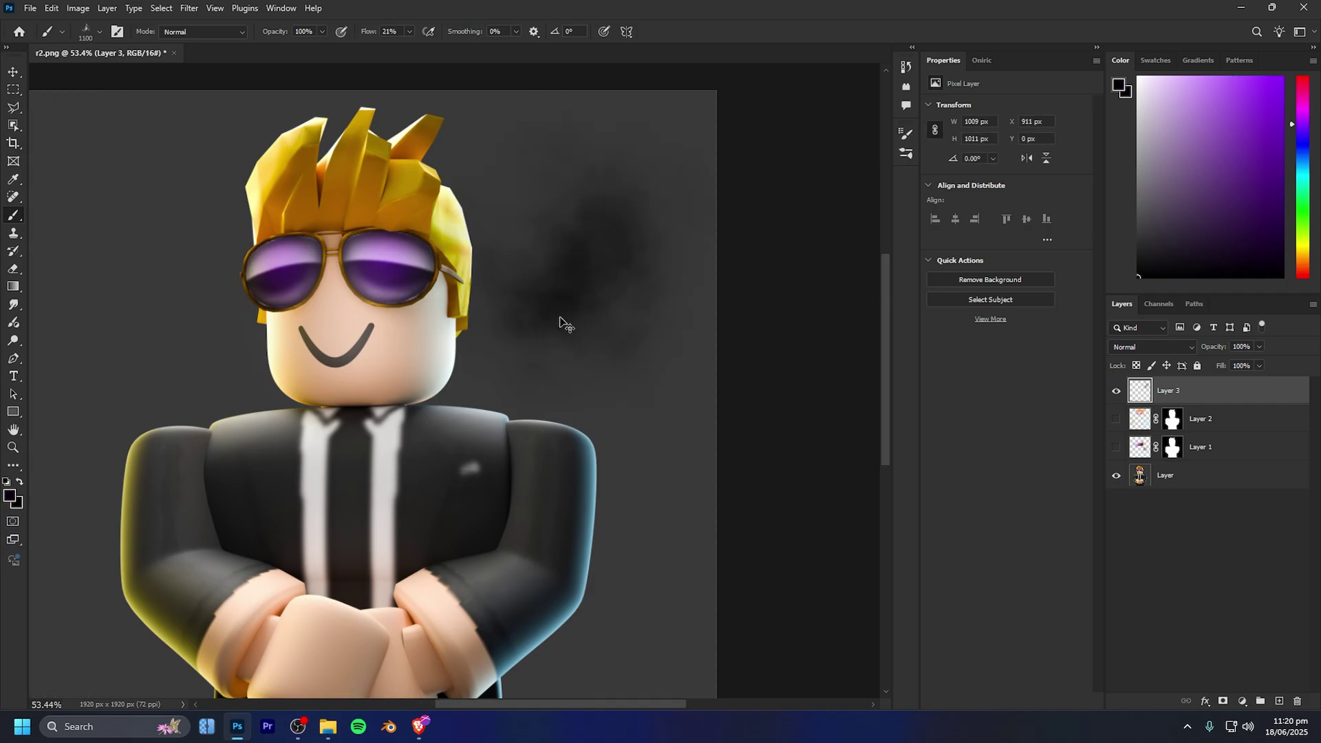
Give Layer 3 the character mask and Soft Light blending, and start smoke-brush shading on the cheek with black.
{"action": "scroll", "coordinate": [561, 320], "scroll_direction": "up", "scroll_amount": 3}
{"action": "scroll", "coordinate": [487, 307], "scroll_direction": "up", "scroll_amount": 2}
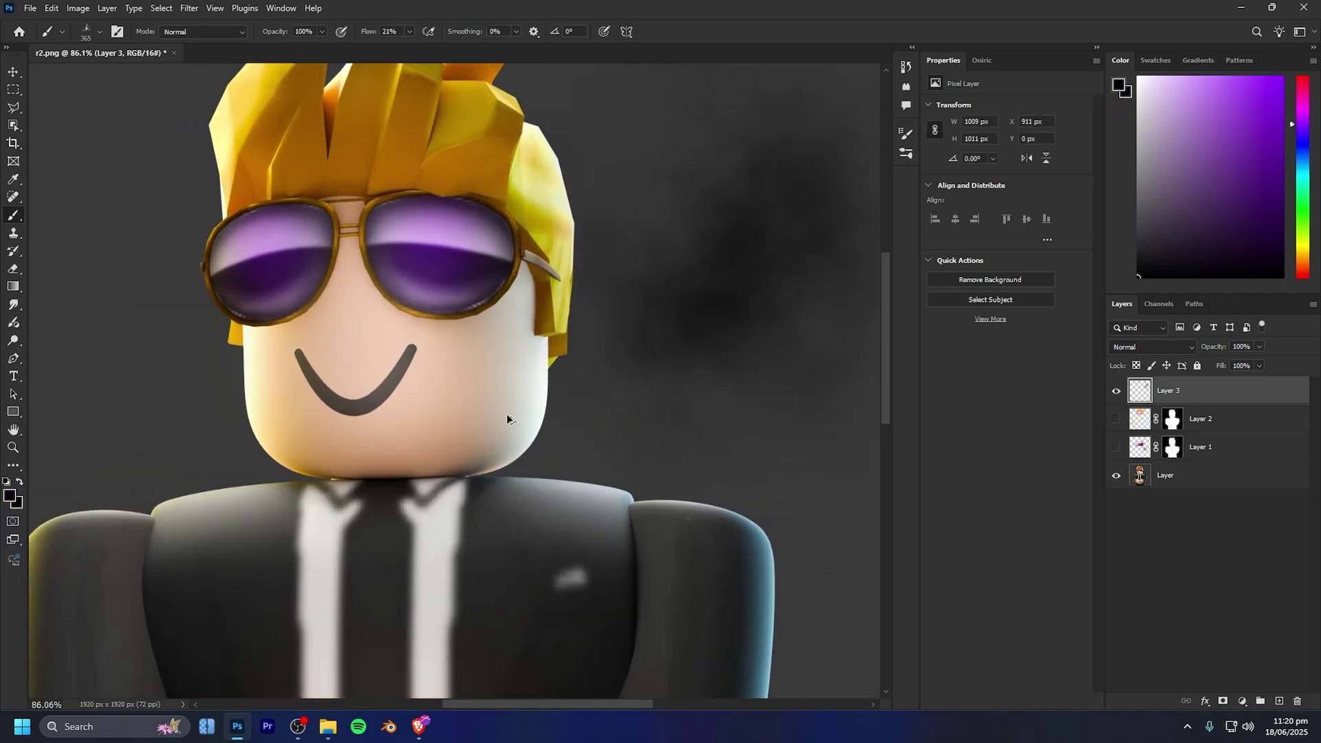
{"action": "mouse_move", "coordinate": [507, 416]}
{"action": "left_mouse_down"}
{"action": "mouse_move", "coordinate": [482, 362]}
{"action": "mouse_move", "coordinate": [467, 440]}
{"action": "left_mouse_up"}
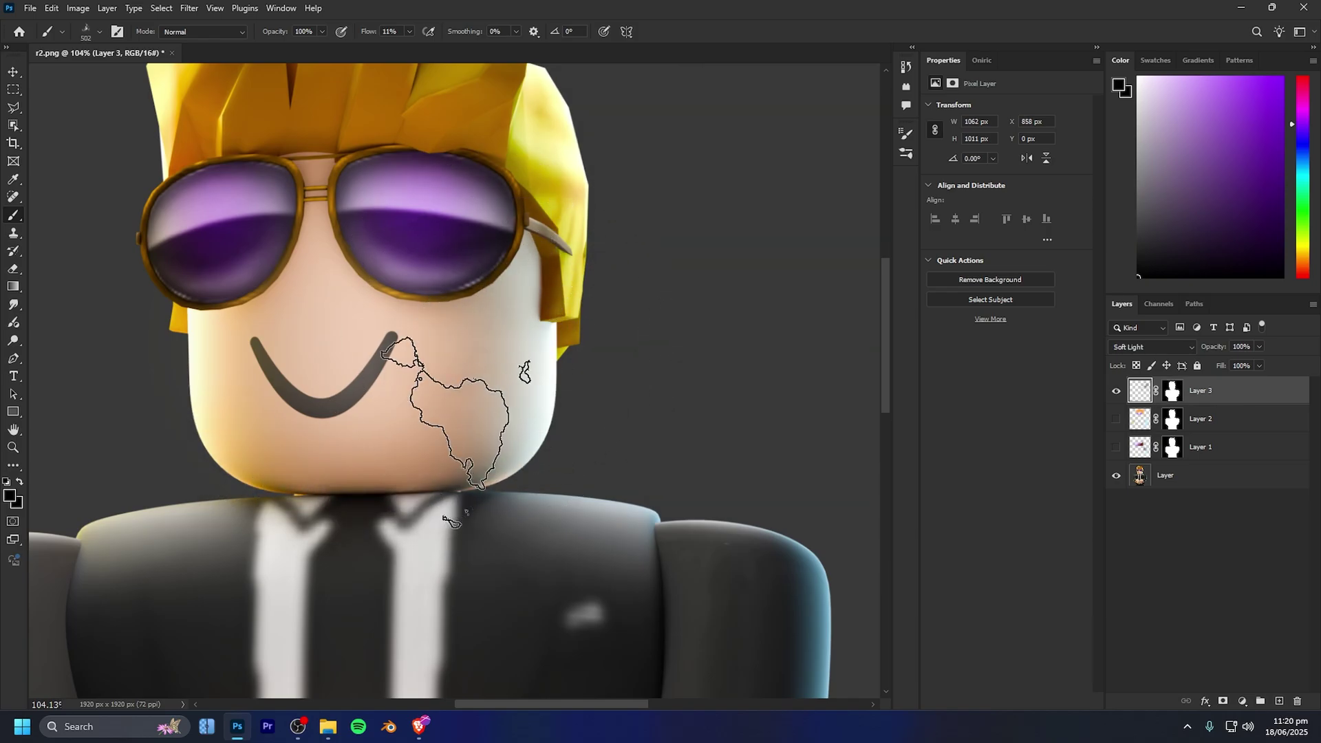
Enlarge the smoke brush to about 640 px and build up textured black shading across the cheek and chin at 11% flow.
{"action": "right_click", "coordinate": [613, 410]}
{"action": "double_click", "coordinate": [614, 410]}
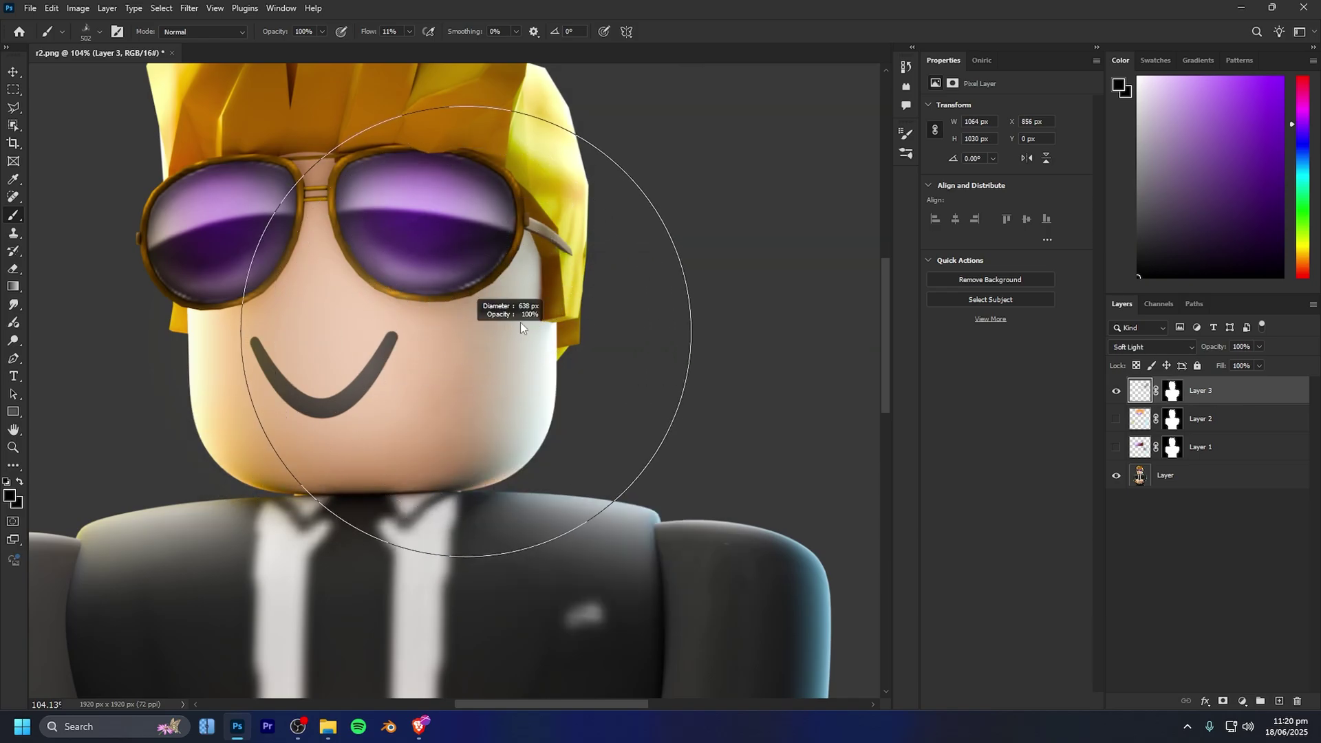
{"action": "left_click_drag", "start_coordinate": [487, 394], "coordinate": [354, 450]}
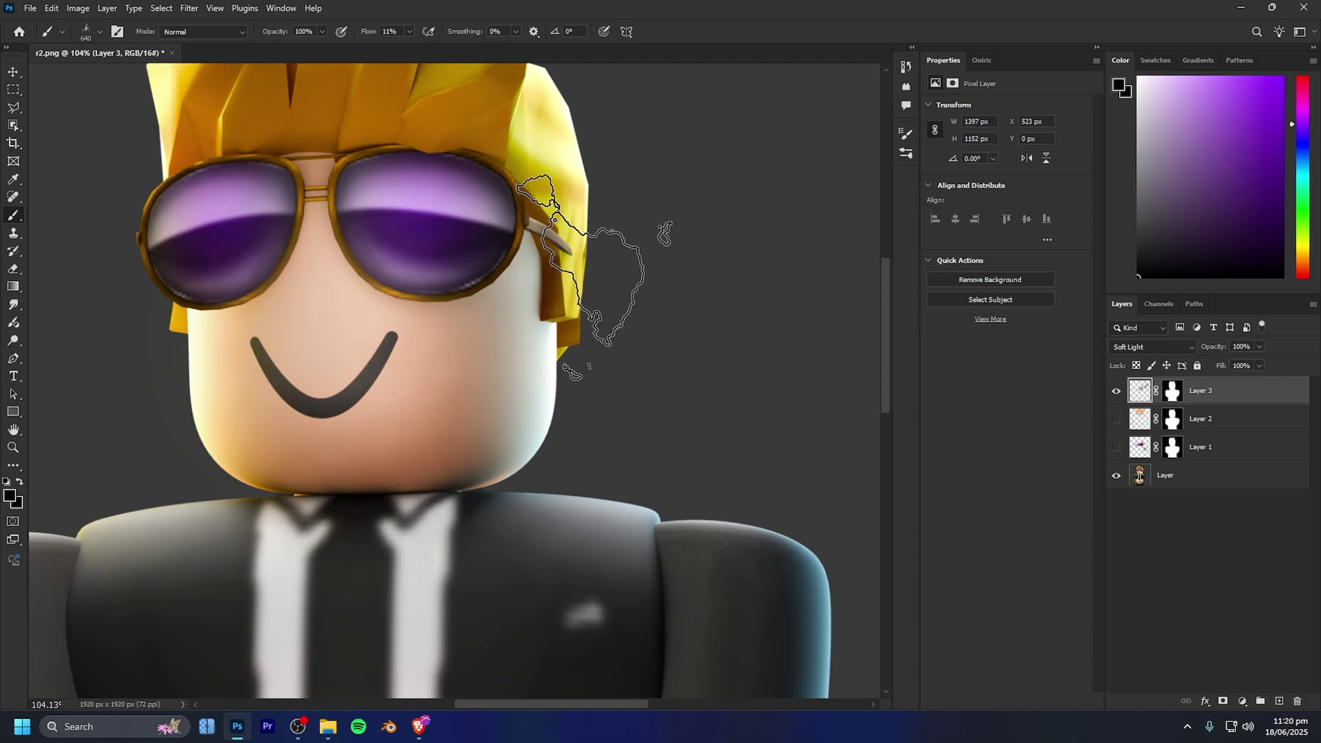
{"action": "scroll", "coordinate": [771, 428], "scroll_direction": "down", "scroll_amount": 3}
{"action": "scroll", "coordinate": [621, 433], "scroll_direction": "up", "scroll_amount": 6}
{"action": "left_click_drag", "start_coordinate": [434, 374], "coordinate": [501, 418]}
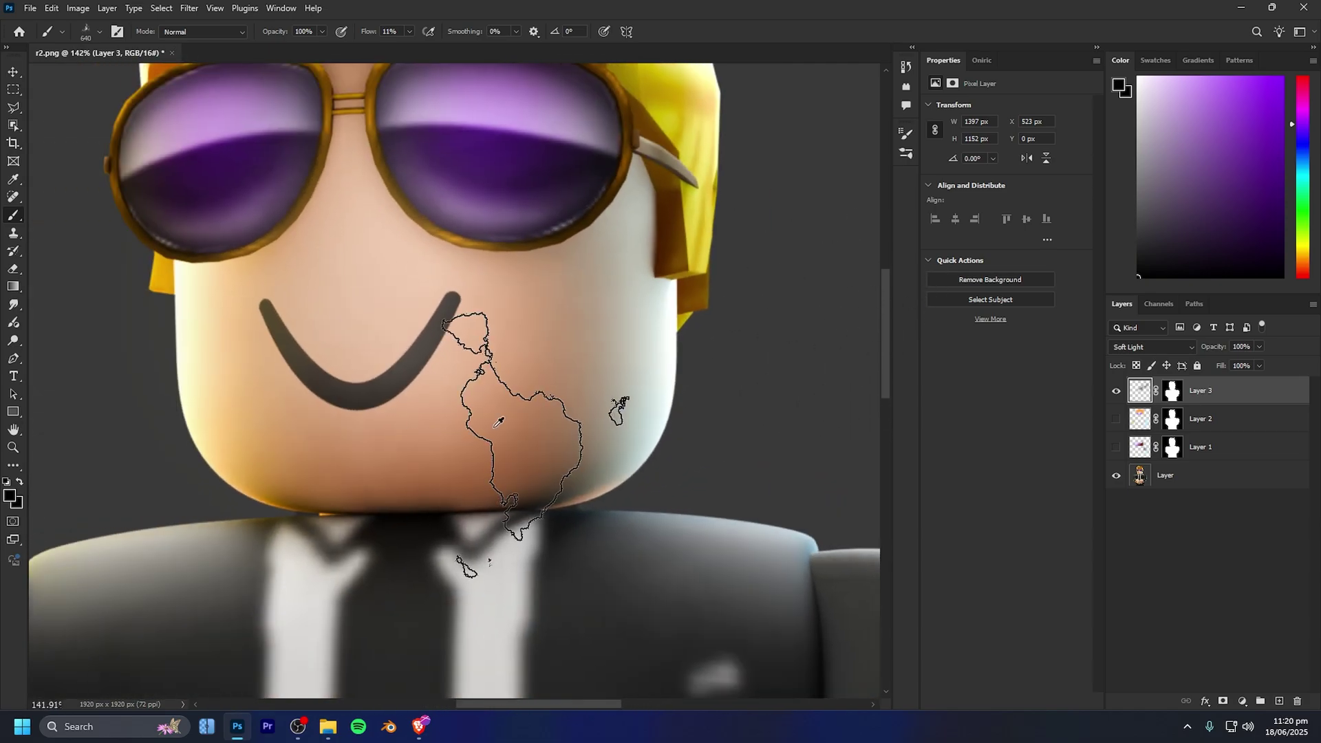
{"action": "scroll", "coordinate": [625, 440], "scroll_direction": "down", "scroll_amount": 5}
{"action": "key", "text": "x"}
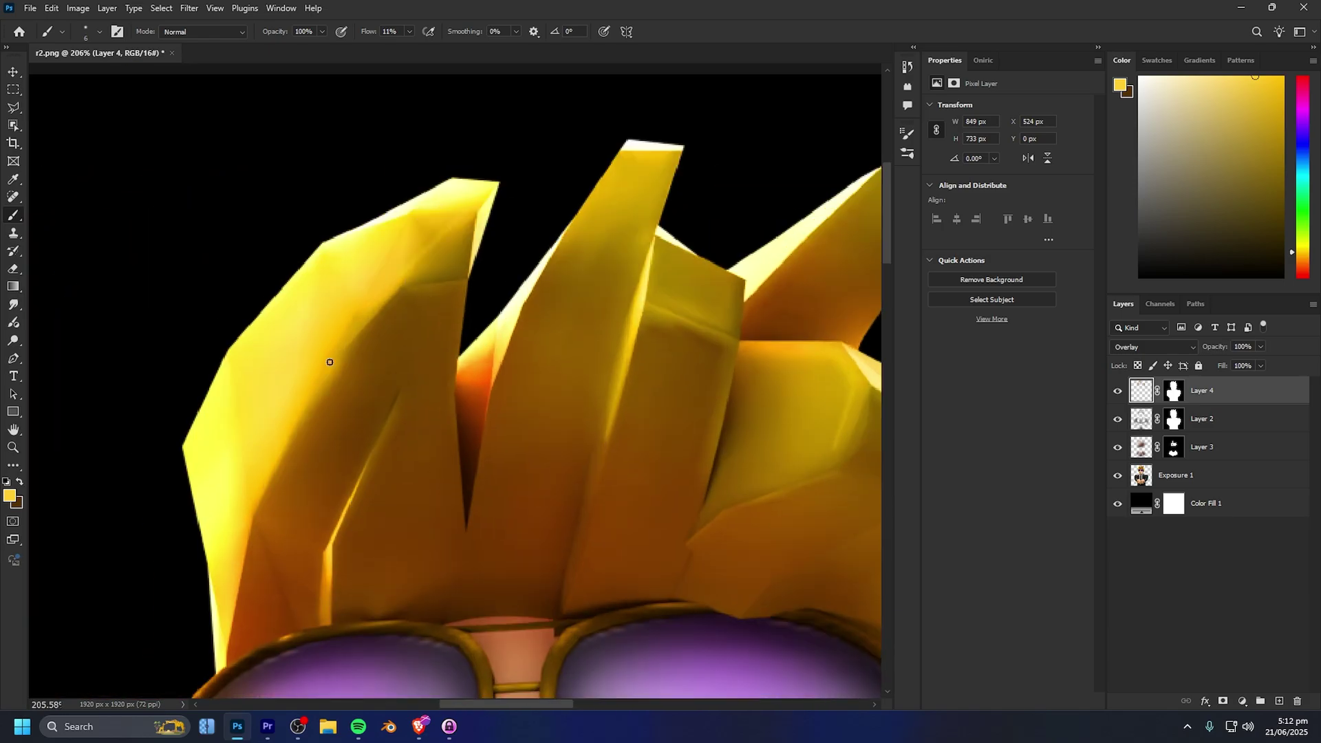
Toggle Layer 3's visibility to check its shading on the character.
{"action": "left_click", "coordinate": [1116, 453]}
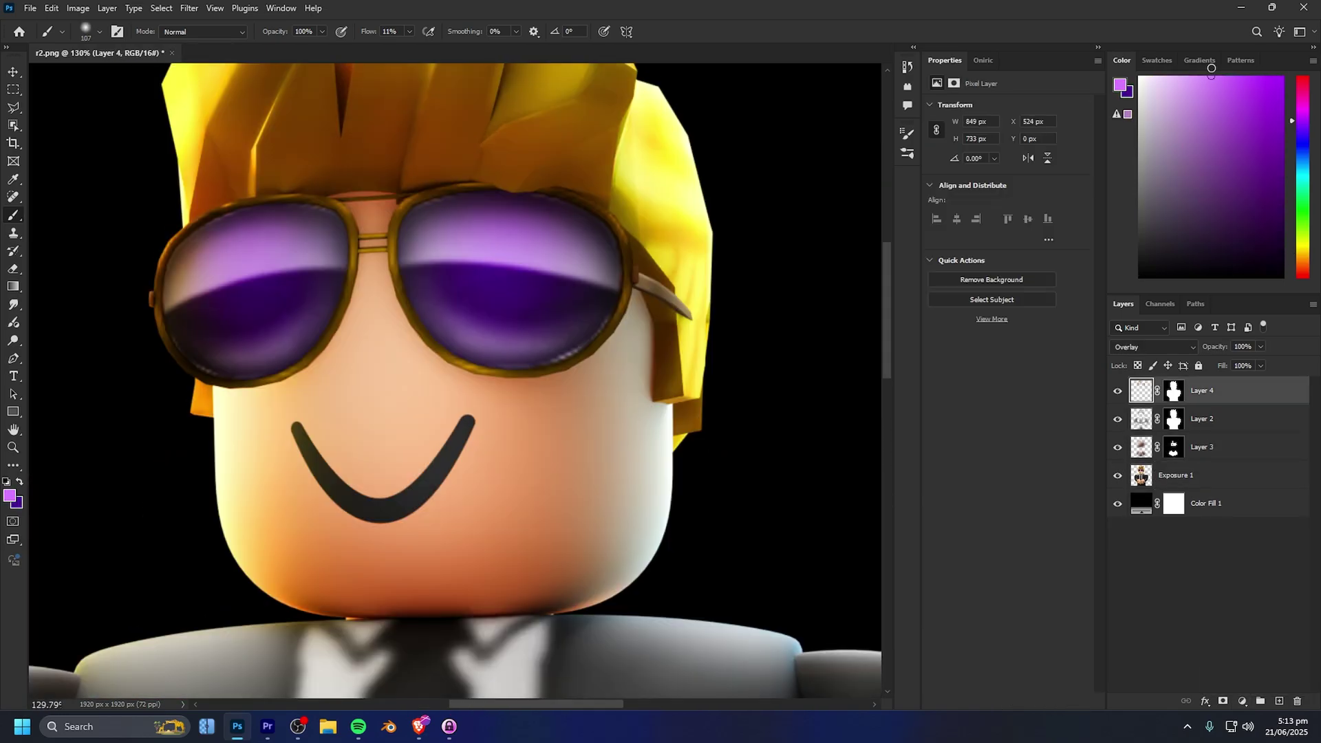